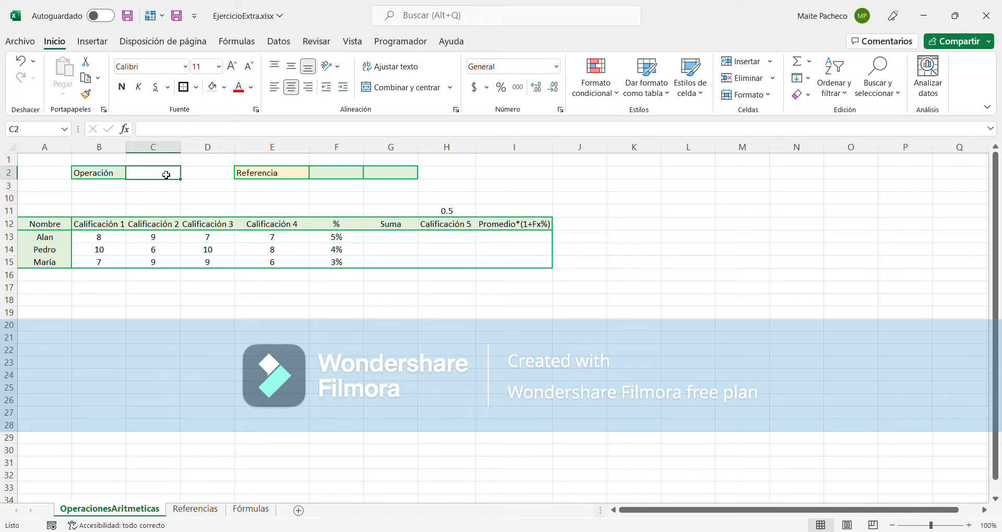
Enter the formula =5+5 in cell C2 beside the Operación label.
{"action": "type", "text": "="}
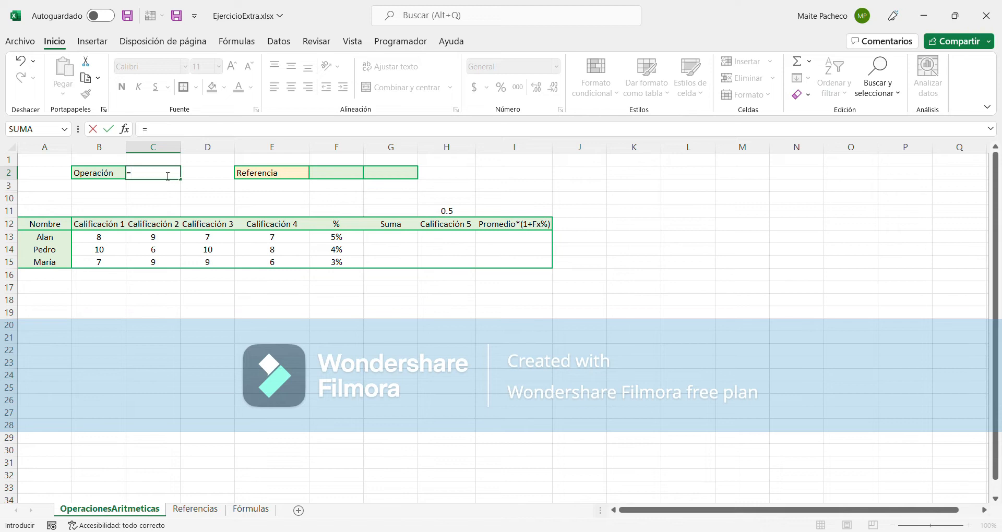
{"action": "type", "text": "5+5"}
{"action": "key", "text": "Return"}
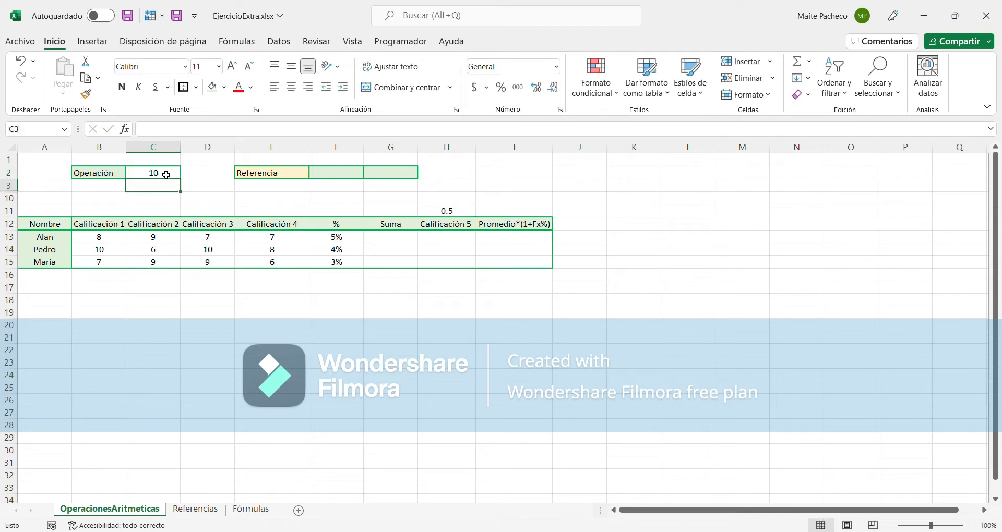
{"action": "key", "text": "Up"}
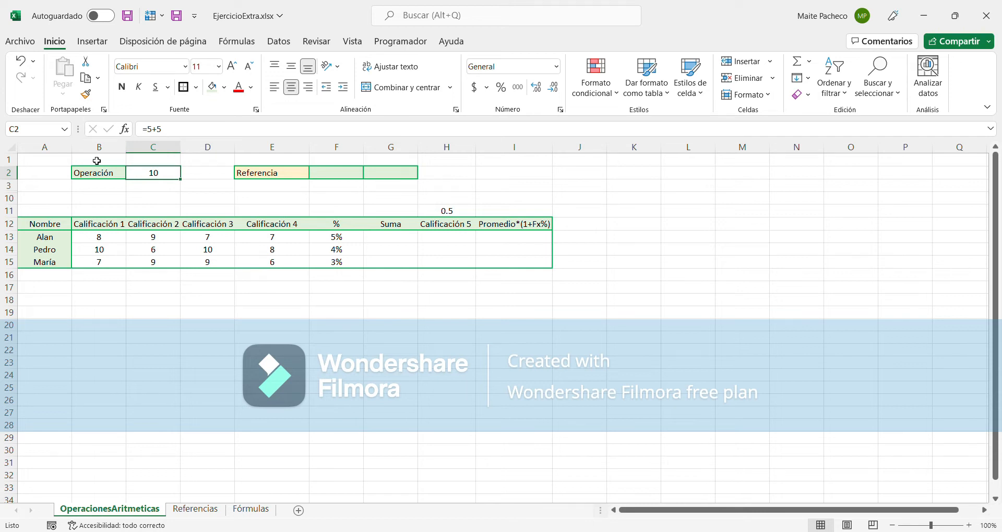
Enter the reference formula =C2 in cell F2 beside the Referencia label.
{"action": "left_click", "coordinate": [337, 178]}
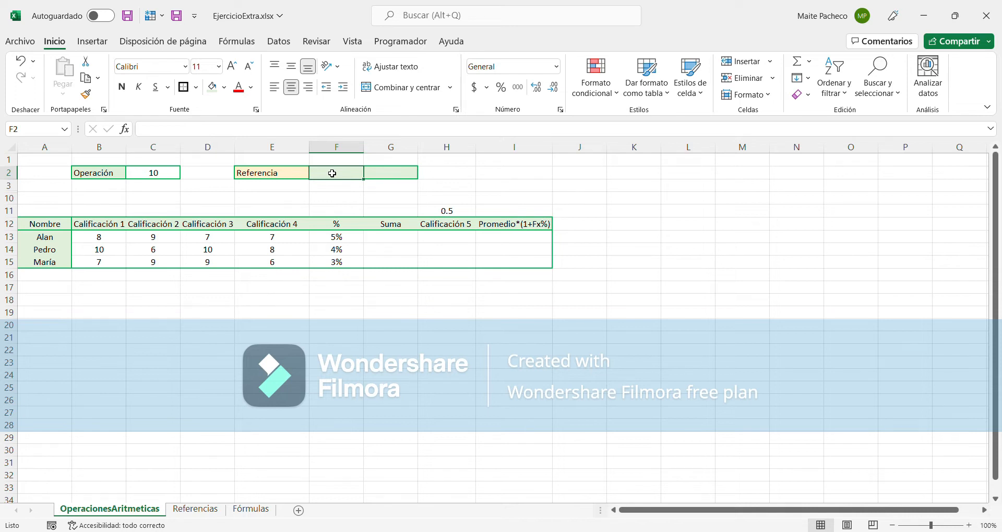
{"action": "type", "text": "="}
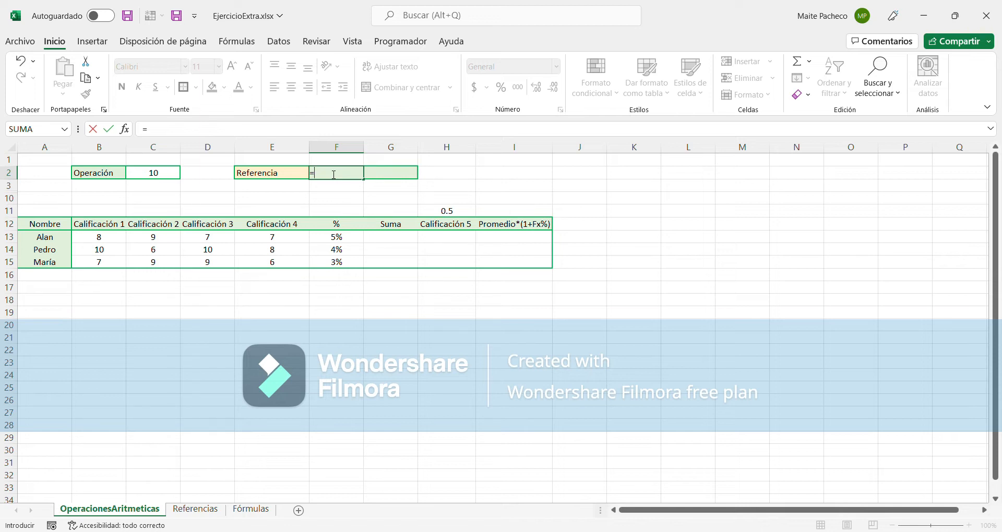
{"action": "type", "text": "C"}
{"action": "type", "text": "2"}
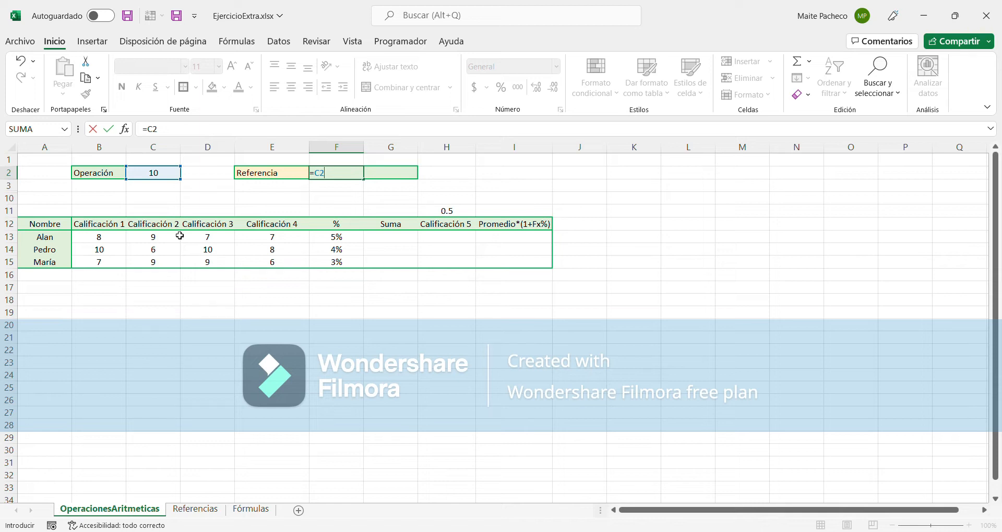
{"action": "key", "text": "Return"}
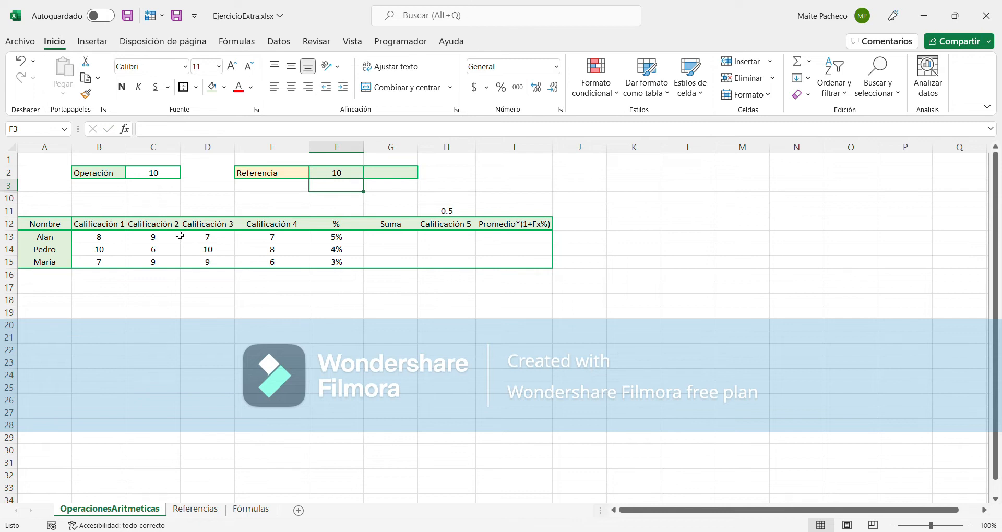
Enter a second reference to the Operación result, =C2, in cell G2.
{"action": "left_click", "coordinate": [389, 176]}
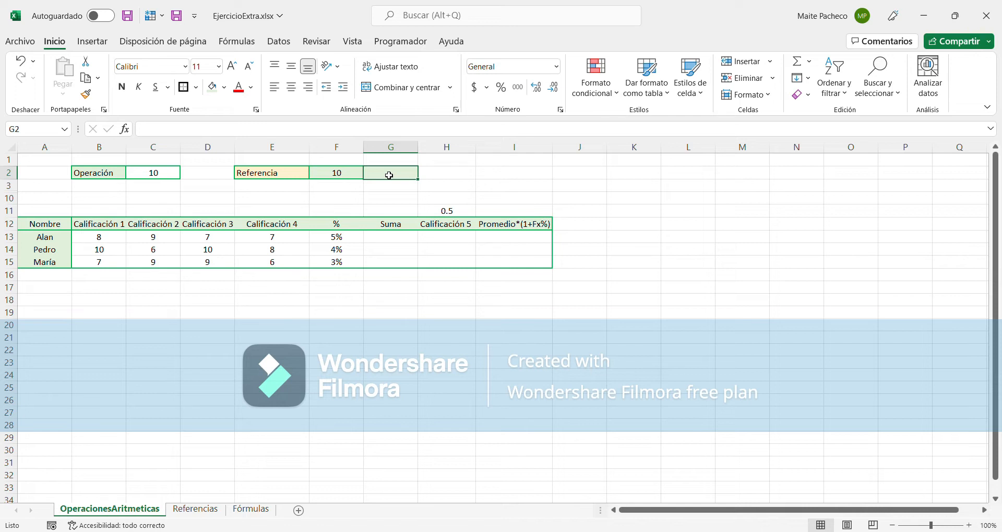
{"action": "type", "text": "="}
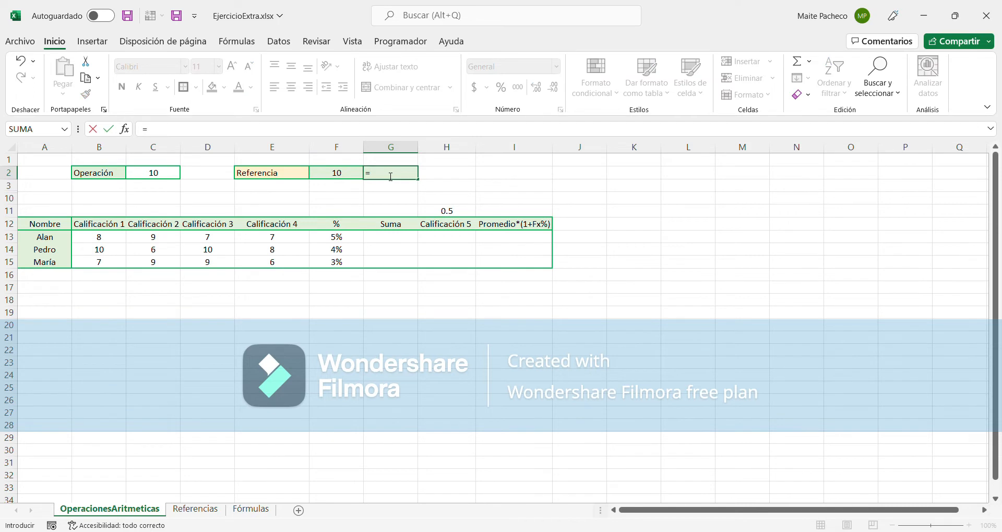
{"action": "left_click", "coordinate": [176, 176]}
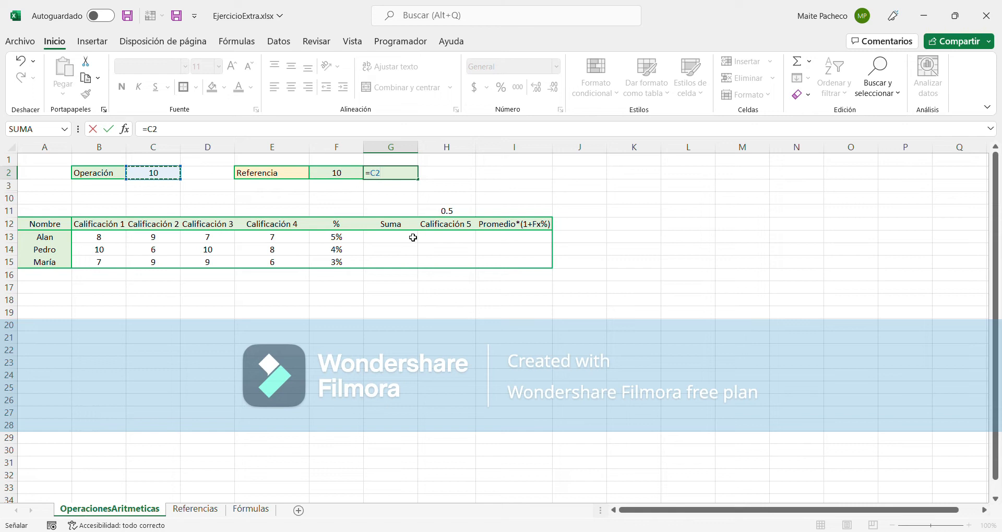
{"action": "key", "text": "Return"}
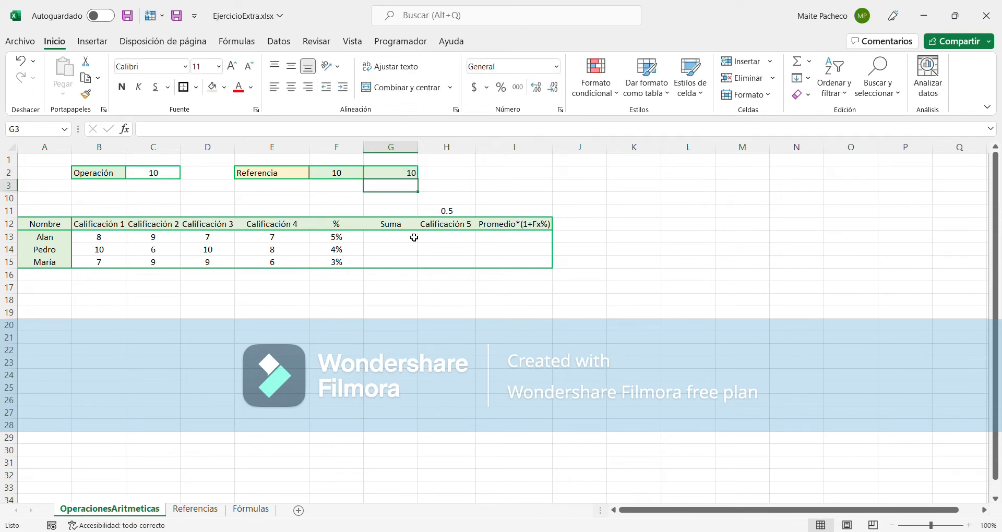
Change the Operación formula in C2 to =5+10, then select the reference cell F2.
{"action": "left_click_drag", "start_coordinate": [334, 173], "coordinate": [383, 173]}
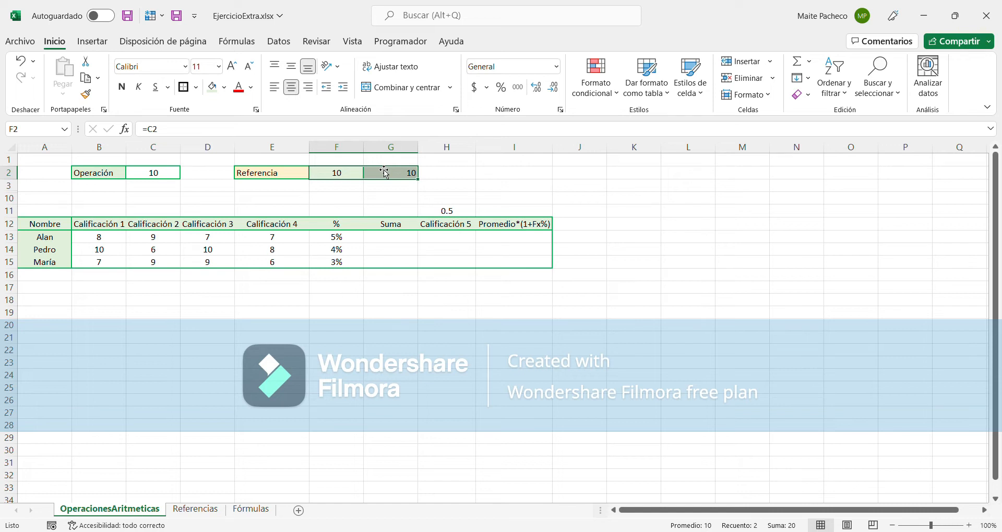
{"action": "left_click", "coordinate": [347, 178]}
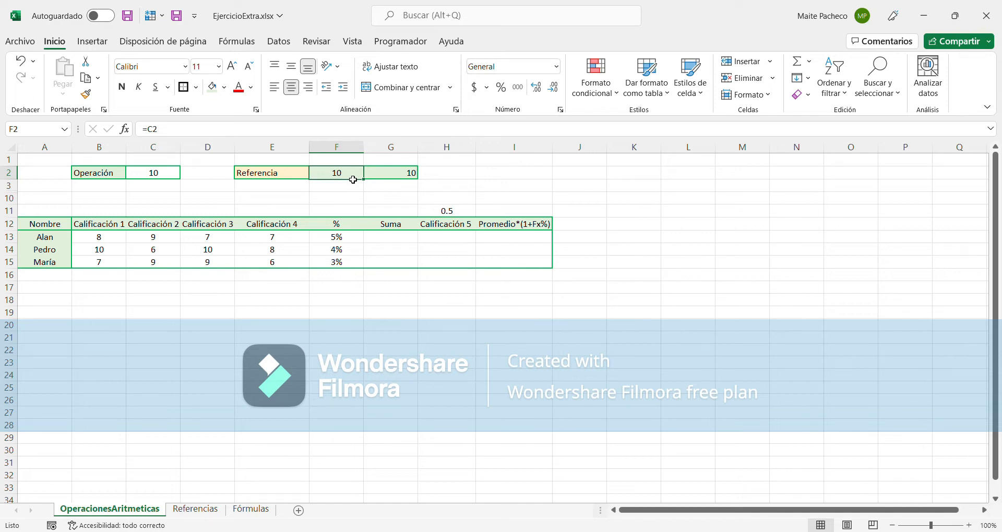
{"action": "left_click", "coordinate": [159, 177]}
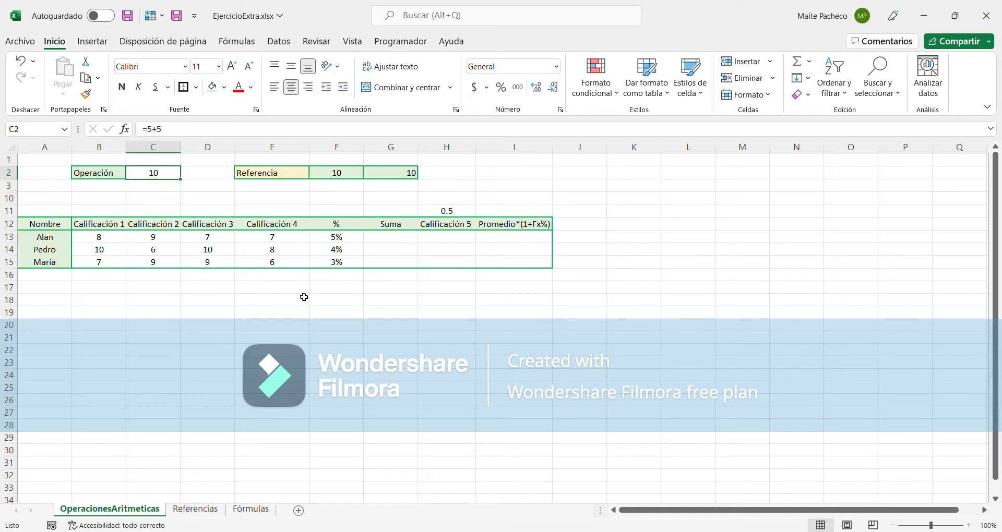
{"action": "double_click", "coordinate": [172, 179]}
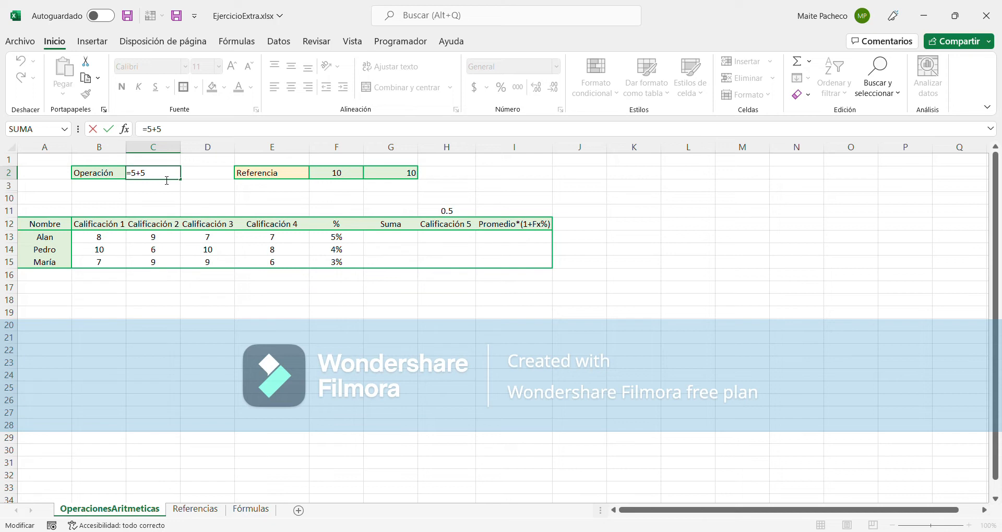
{"action": "key", "text": "BackSpace"}
{"action": "type", "text": "10"}
{"action": "key", "text": "Return"}
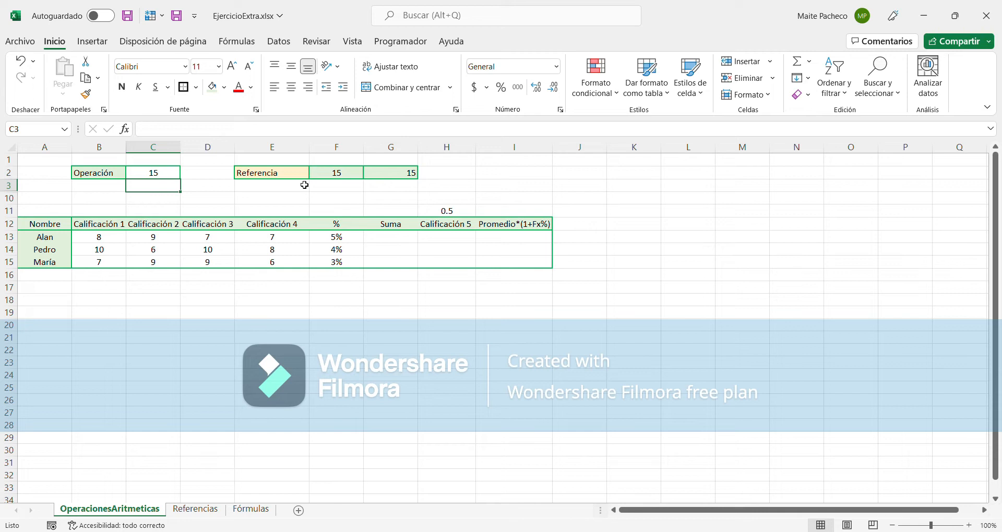
{"action": "left_click", "coordinate": [331, 176]}
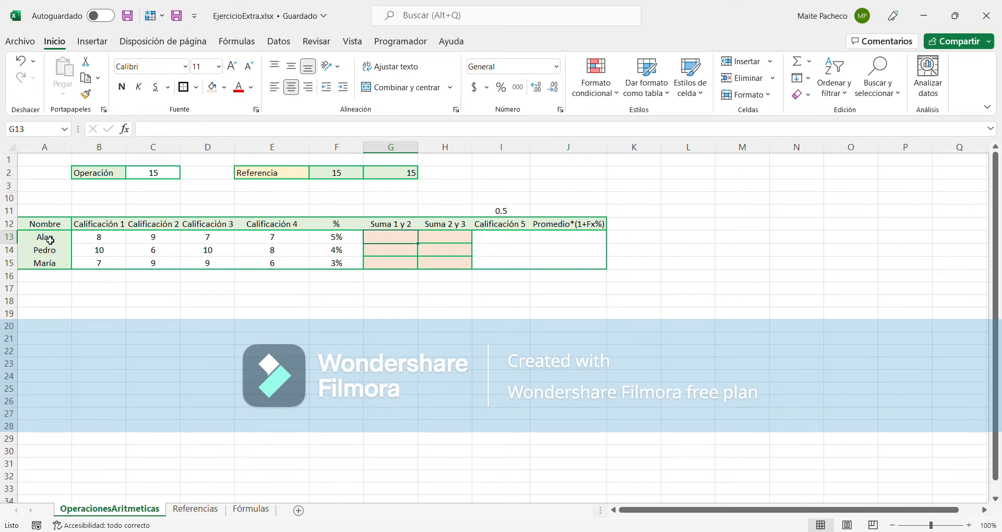
{"action": "left_click_drag", "start_coordinate": [49, 238], "coordinate": [284, 263]}
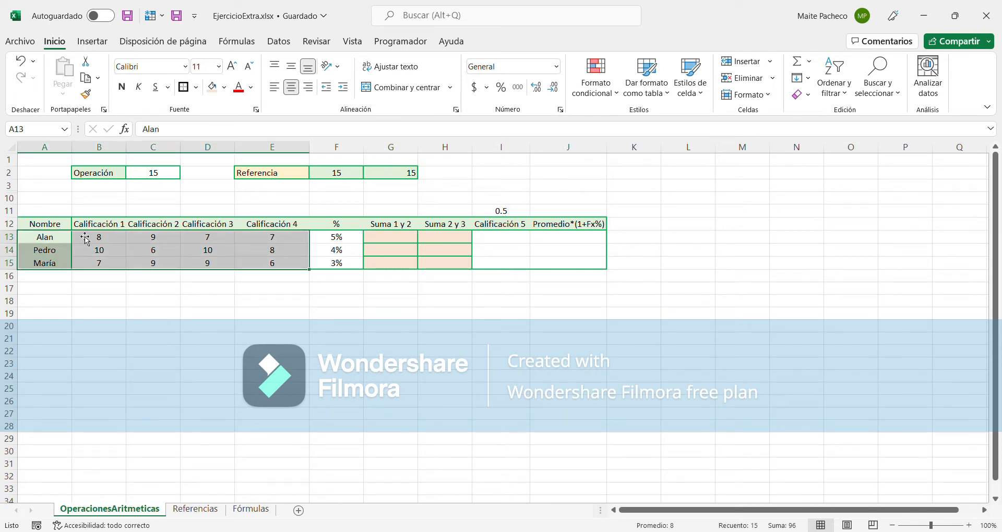
{"action": "left_click_drag", "start_coordinate": [46, 241], "coordinate": [57, 269]}
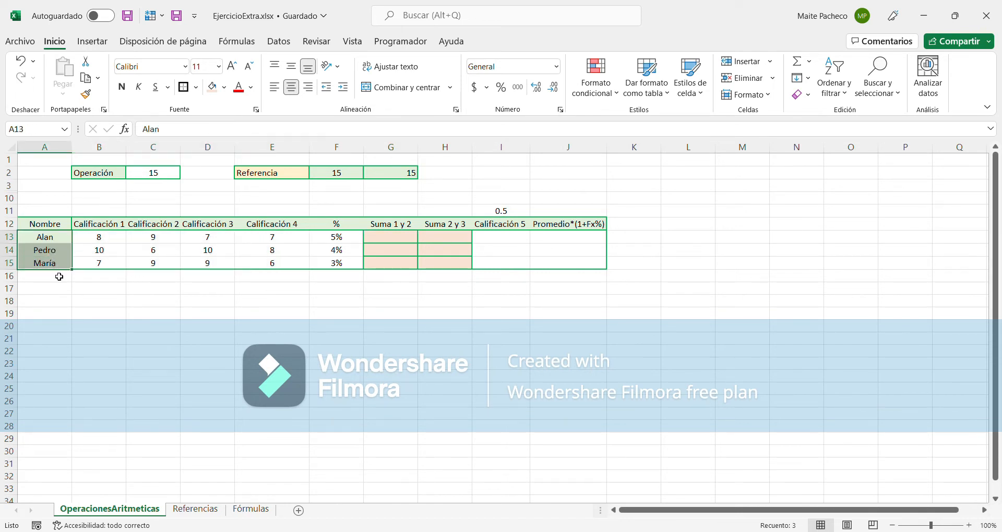
{"action": "left_click", "coordinate": [392, 243]}
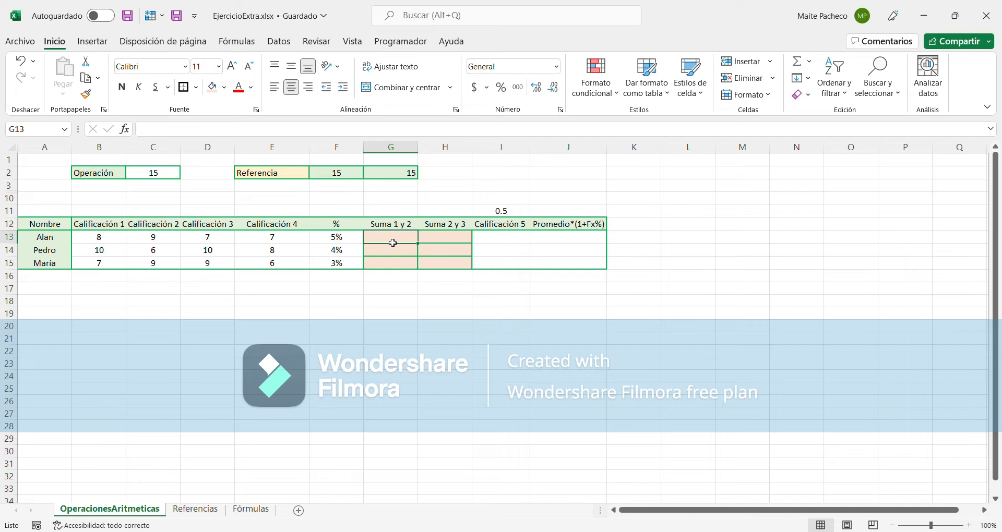
{"action": "left_click", "coordinate": [436, 243]}
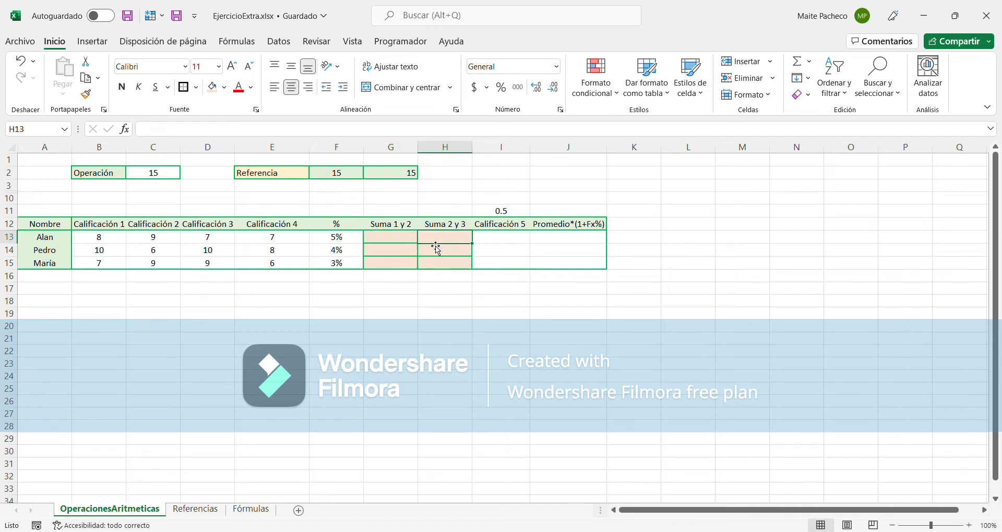
Enter the formula =B13+C13 in G13 to add the first student's Calificación 1 and 2.
{"action": "key", "text": "Left"}
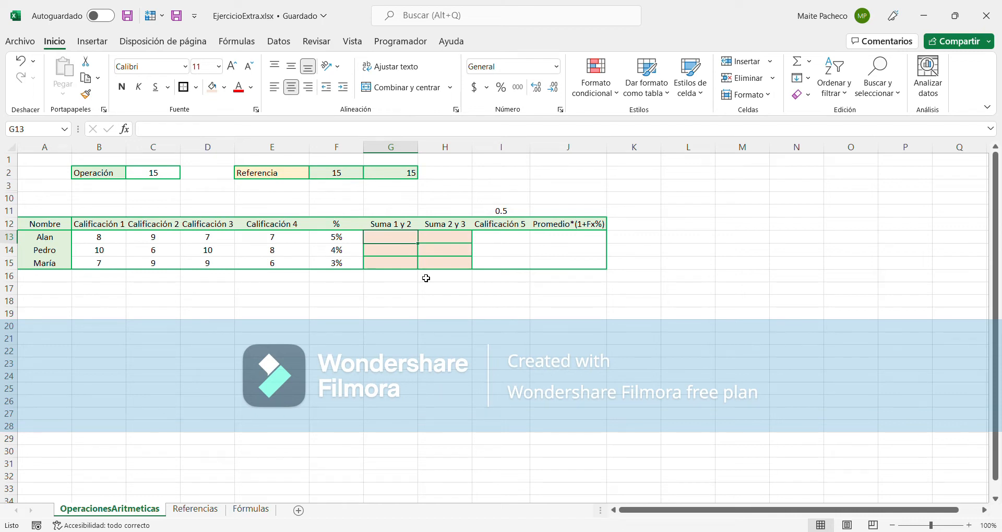
{"action": "type", "text": "="}
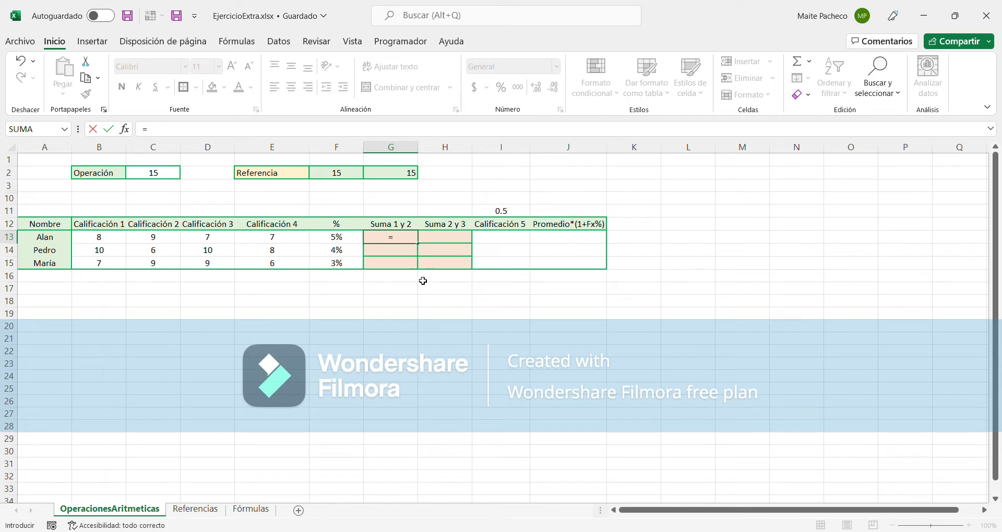
{"action": "left_click", "coordinate": [94, 241]}
{"action": "type", "text": "+"}
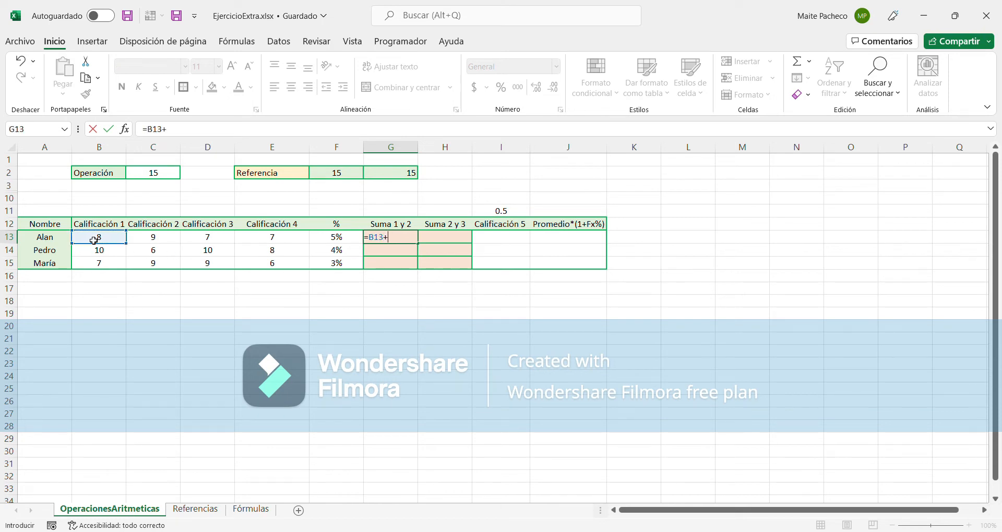
{"action": "left_click", "coordinate": [173, 241]}
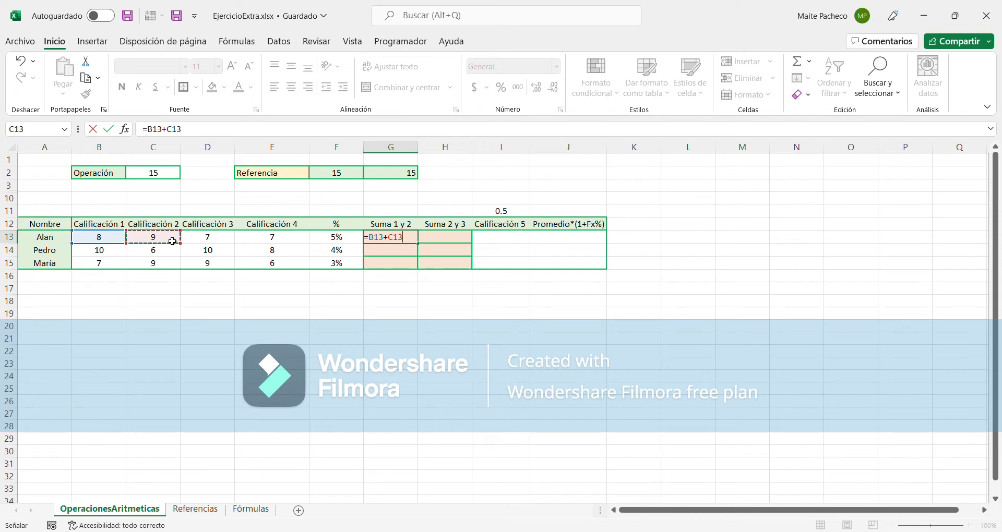
{"action": "key", "text": "Return"}
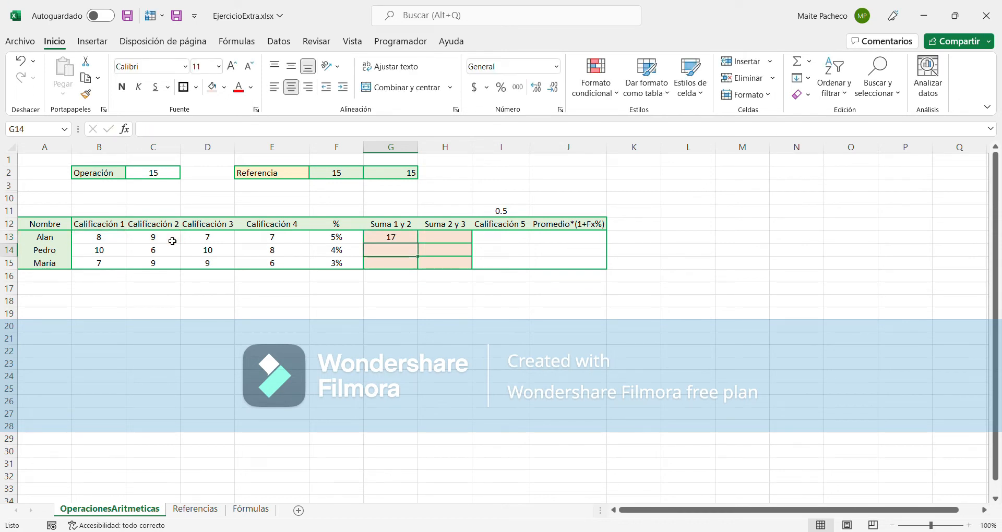
Copy the Suma 1 y 2 formula from G13 into H13 under Suma 2 y 3.
{"action": "left_click", "coordinate": [379, 240]}
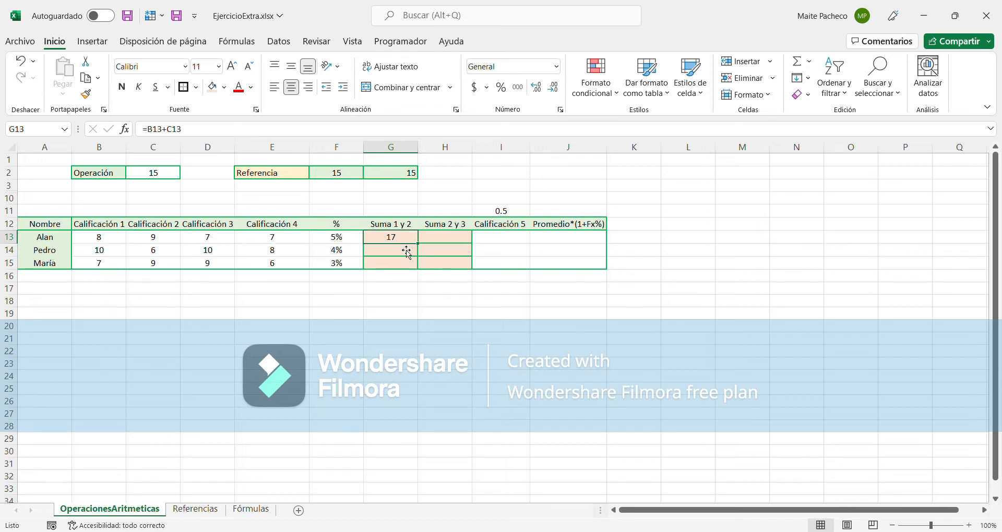
{"action": "key", "text": "ctrl+c"}
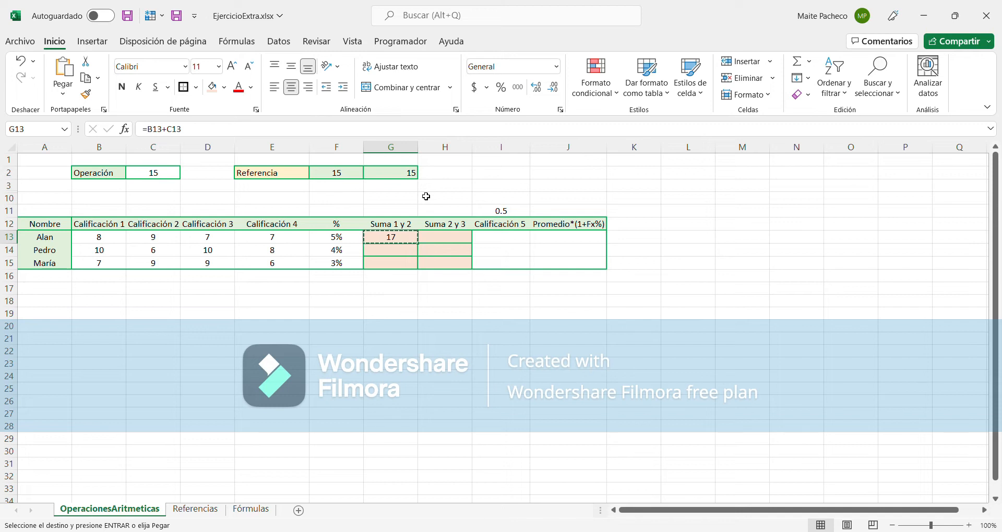
{"action": "left_click", "coordinate": [446, 238]}
{"action": "key", "text": "ctrl+v"}
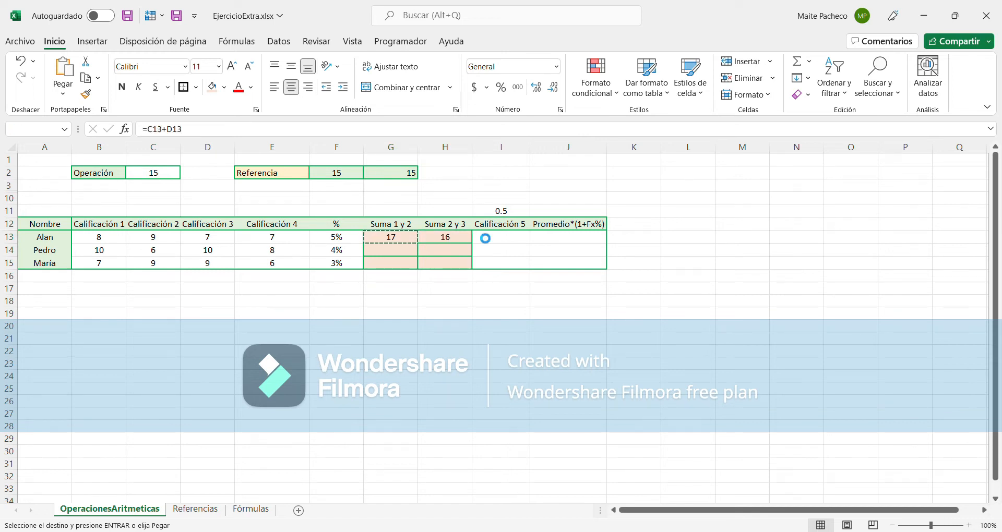
Examine and compare the cell references used by the sum formulas in G13 and H13.
{"action": "double_click", "coordinate": [445, 241]}
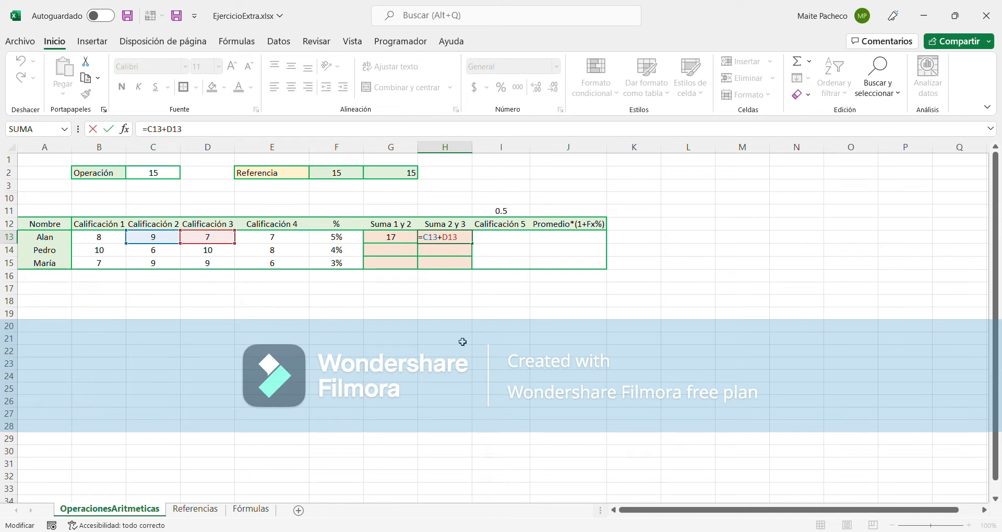
{"action": "key", "text": "ctrl+Return"}
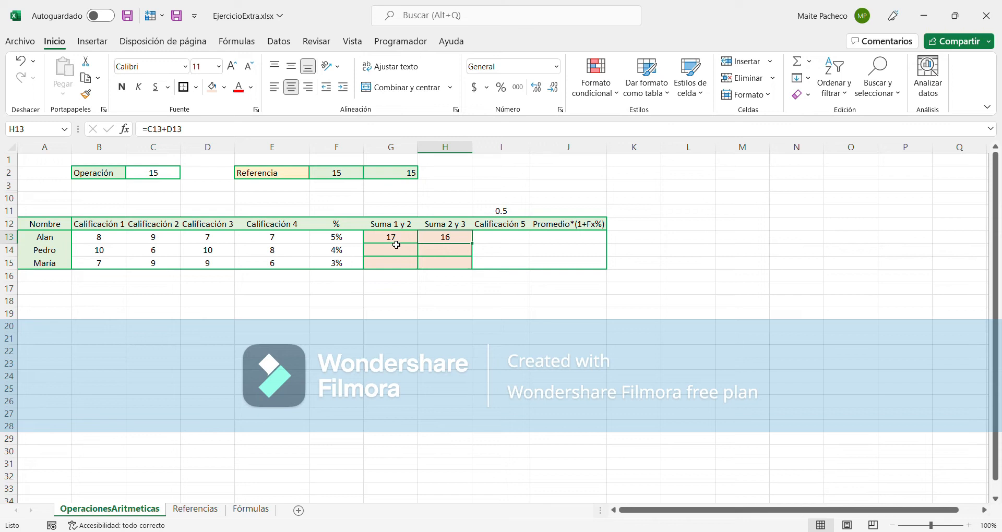
{"action": "left_click", "coordinate": [396, 240]}
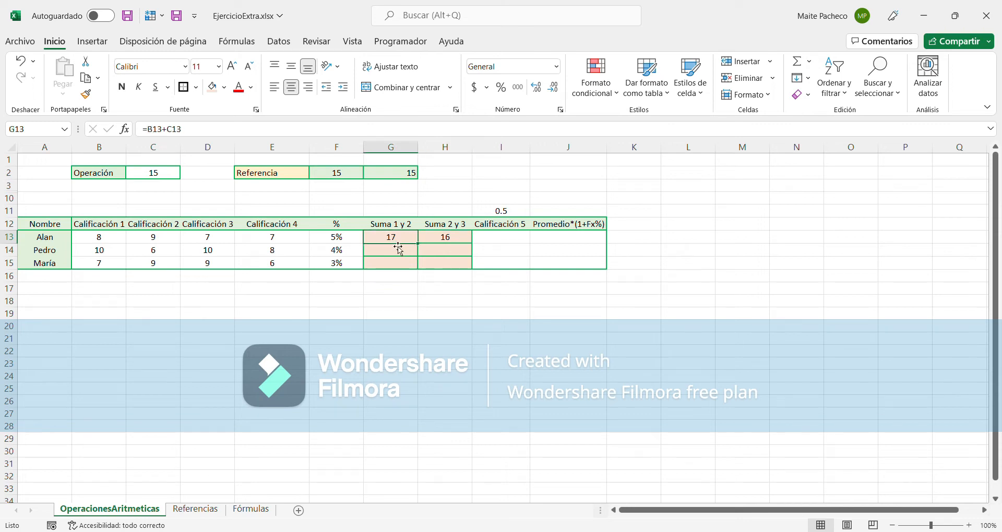
{"action": "double_click", "coordinate": [397, 238]}
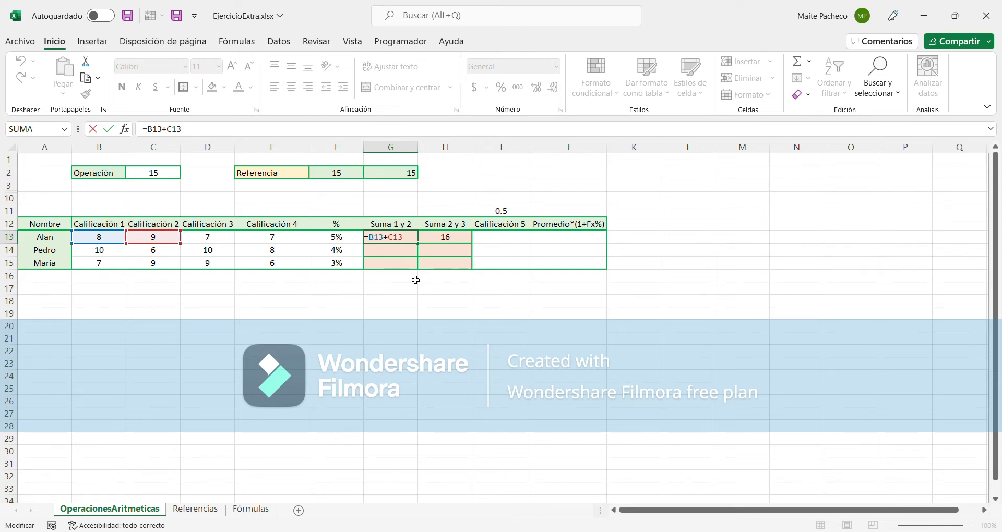
{"action": "key", "text": "Return"}
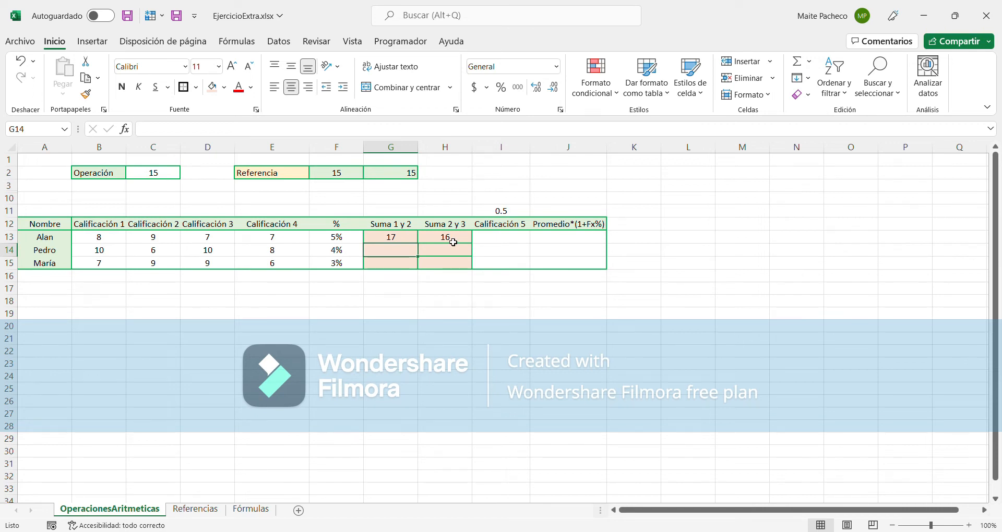
{"action": "double_click", "coordinate": [453, 242]}
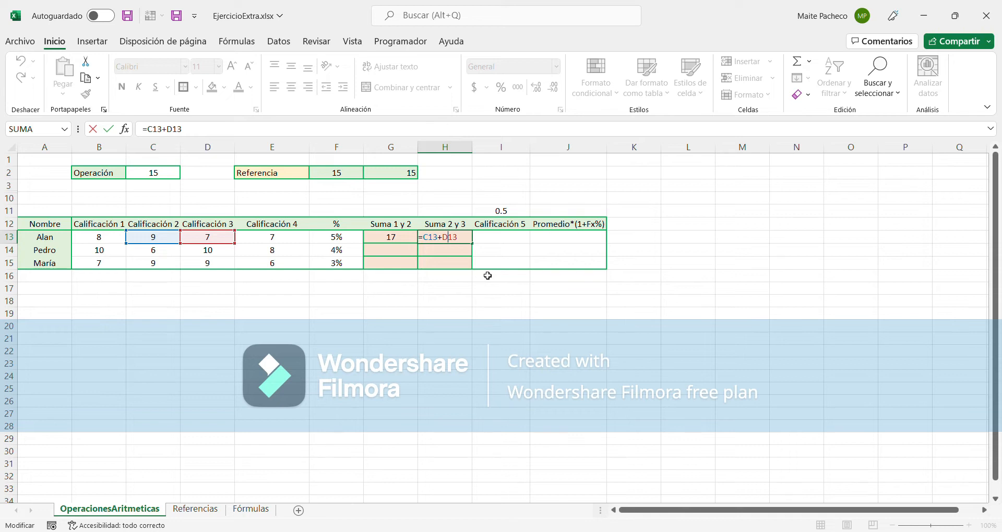
Copy the Suma 1 y 2 formula from G13 down into G14 and examine the copied formula's cell references.
{"action": "key", "text": "Return"}
{"action": "left_click", "coordinate": [391, 243]}
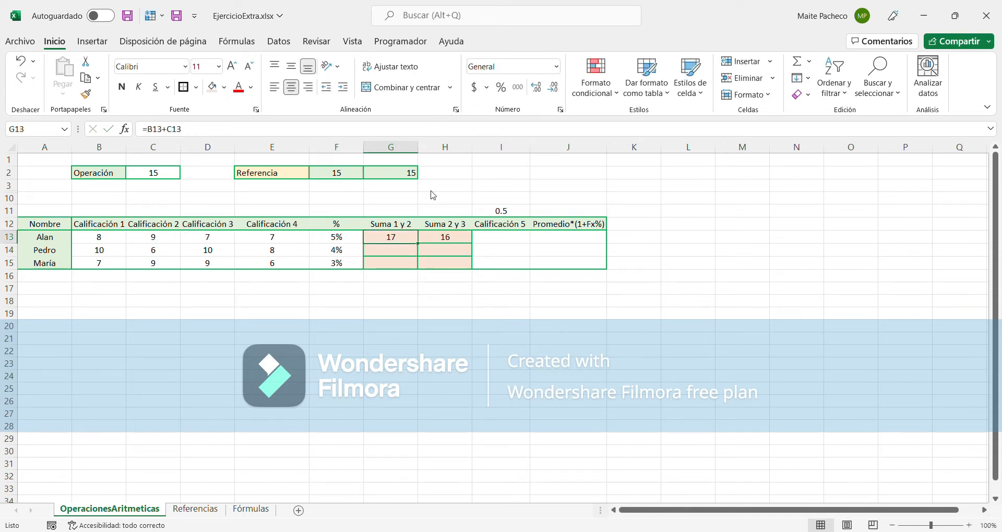
{"action": "key", "text": "ctrl+c"}
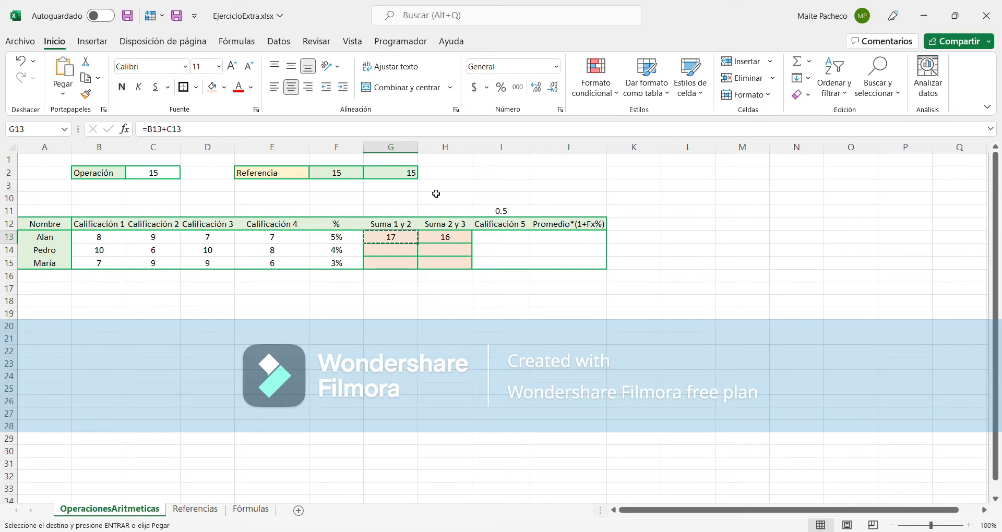
{"action": "left_click", "coordinate": [398, 254]}
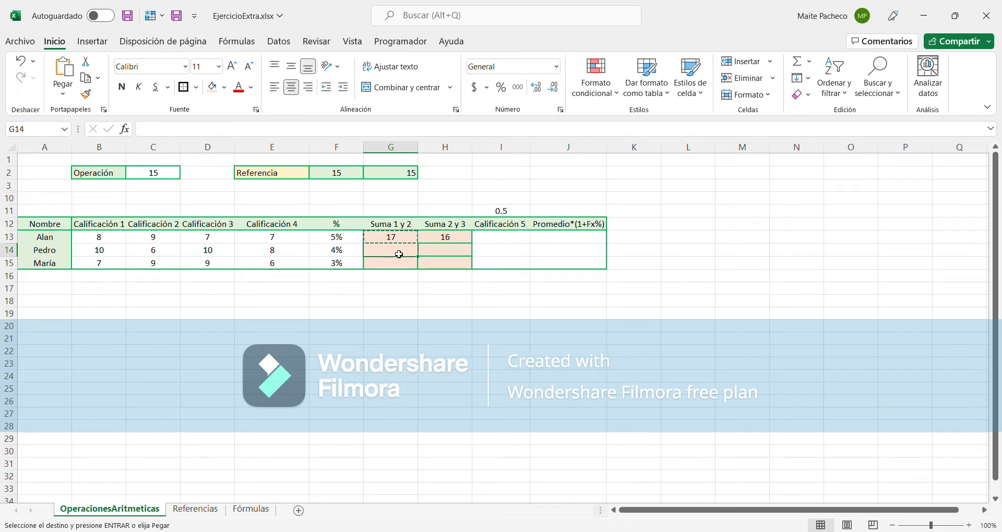
{"action": "key", "text": "ctrl+v"}
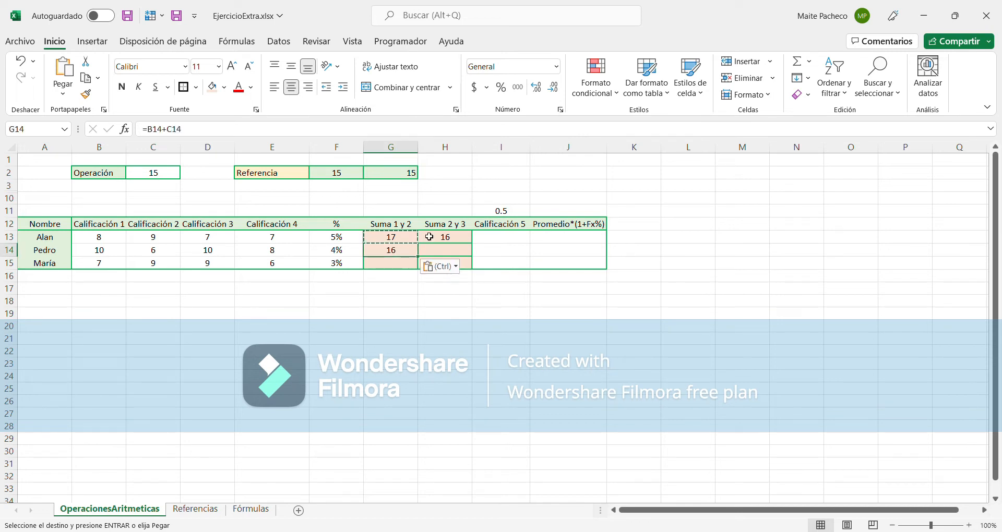
{"action": "double_click", "coordinate": [413, 254]}
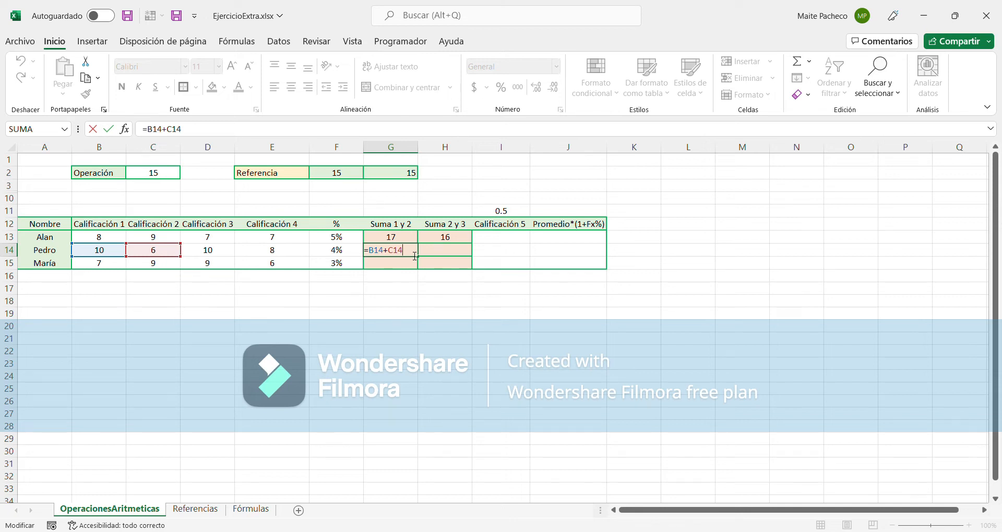
{"action": "key", "text": "Return"}
{"action": "left_click", "coordinate": [413, 255]}
Copy the formula from G13 into H14 under Suma 2 y 3 and inspect its cell references.
{"action": "left_click", "coordinate": [407, 240]}
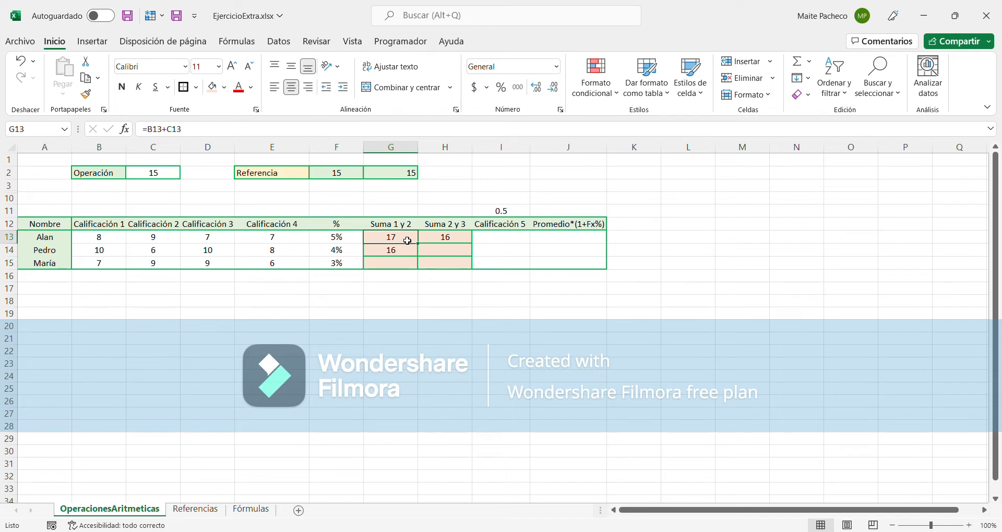
{"action": "key", "text": "ctrl+c"}
{"action": "left_click", "coordinate": [453, 253]}
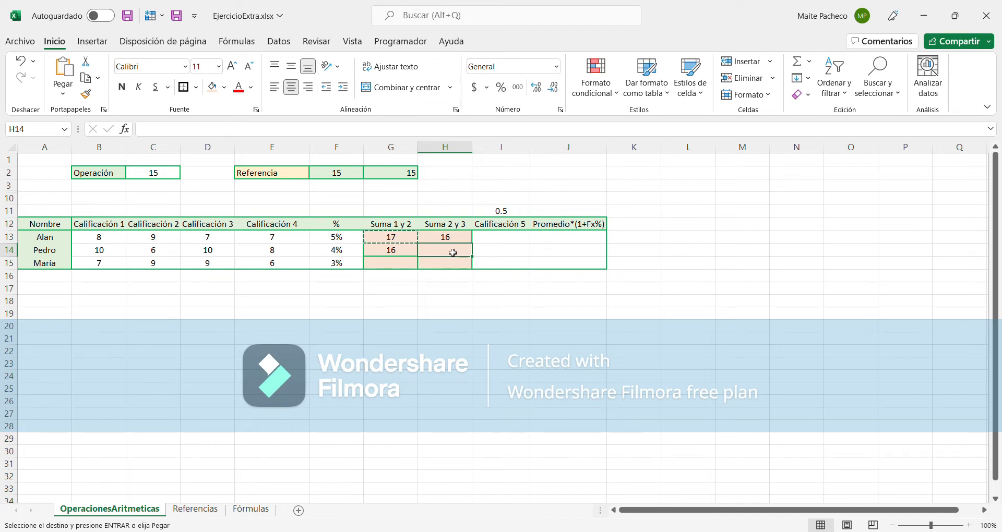
{"action": "key", "text": "ctrl+v"}
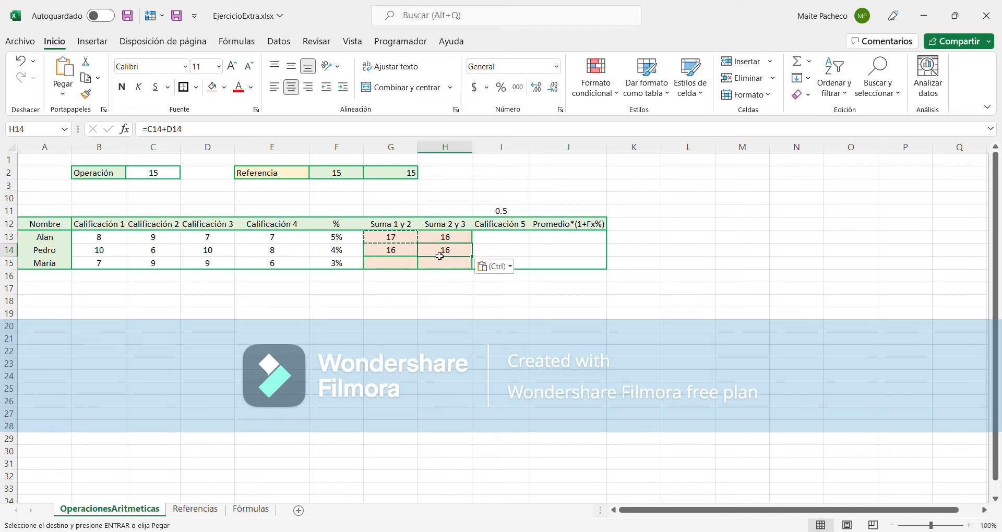
{"action": "double_click", "coordinate": [443, 256]}
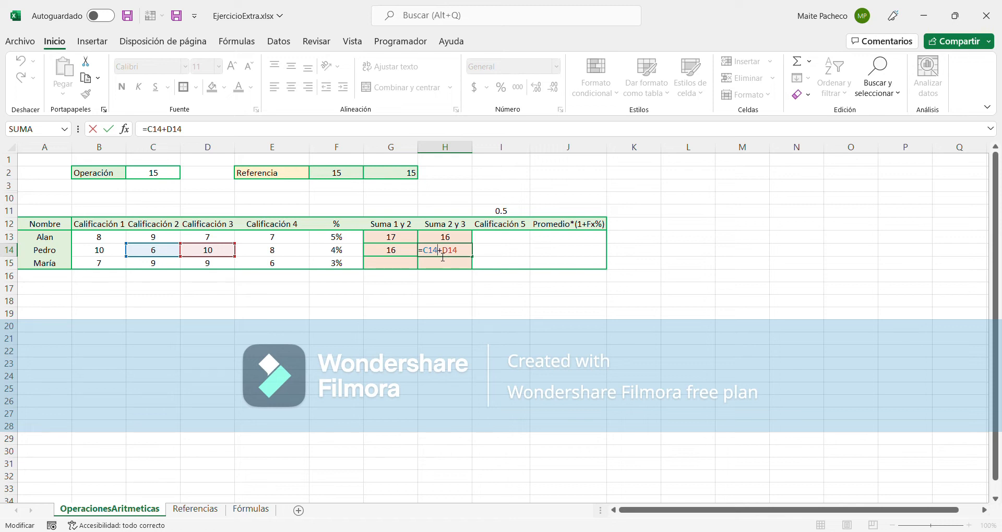
{"action": "key", "text": "Return"}
Copy both sum formulas from G14:H14 into row 15 for the last student.
{"action": "left_click", "coordinate": [416, 255]}
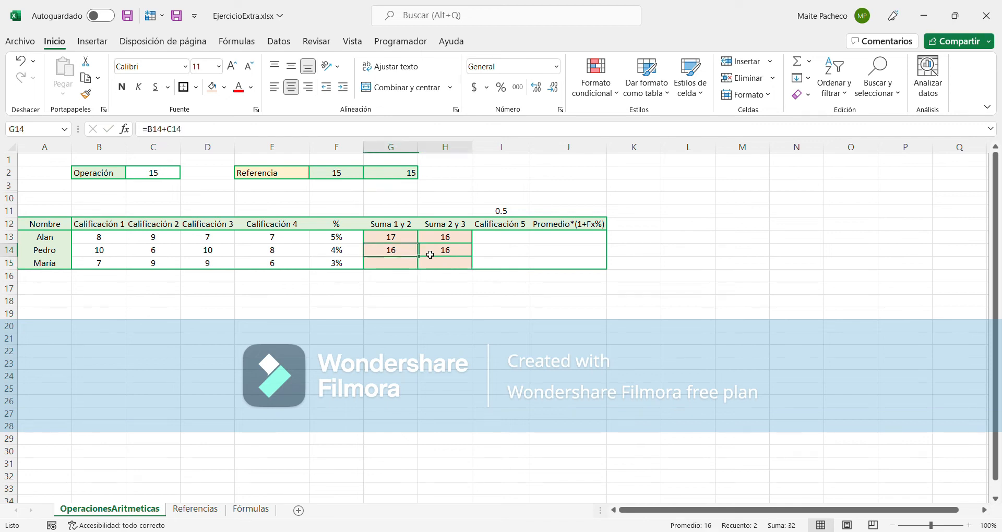
{"action": "left_click_drag", "start_coordinate": [418, 255], "coordinate": [433, 254]}
{"action": "key", "text": "ctrl+c"}
{"action": "left_click", "coordinate": [415, 264]}
{"action": "key", "text": "ctrl+v"}
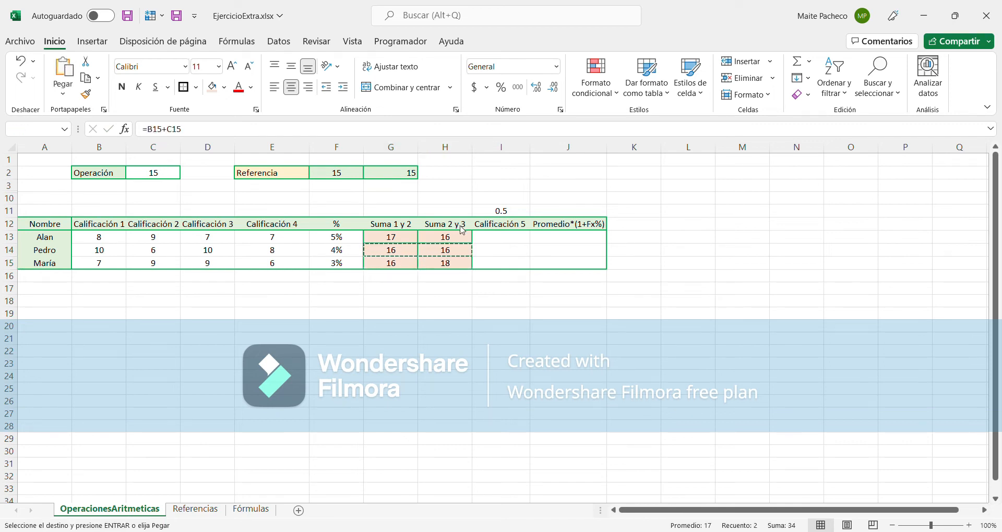
{"action": "key", "text": "Escape"}
Fill the empty Calificación 5 cells I13:I15 with green.
{"action": "left_click", "coordinate": [513, 240]}
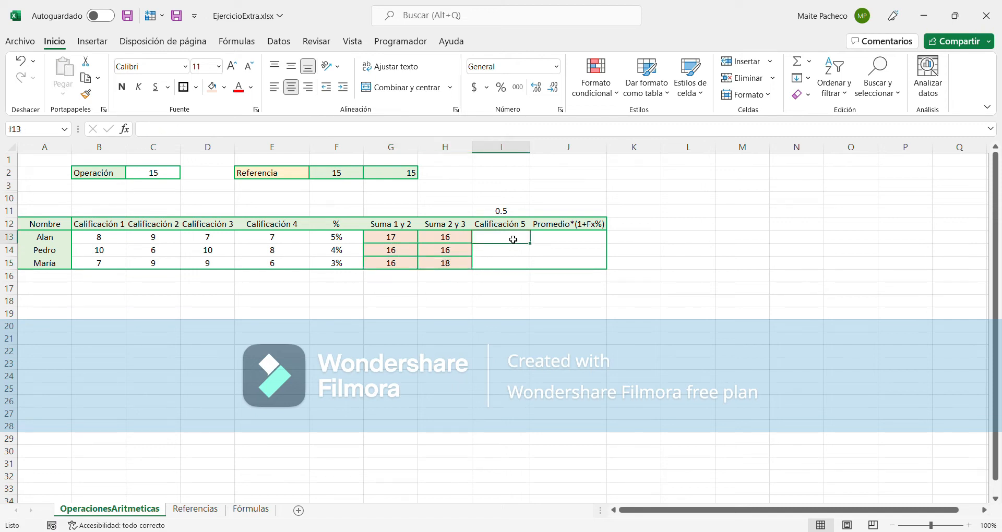
{"action": "left_click_drag", "start_coordinate": [513, 240], "coordinate": [515, 263]}
{"action": "left_click", "coordinate": [215, 87]}
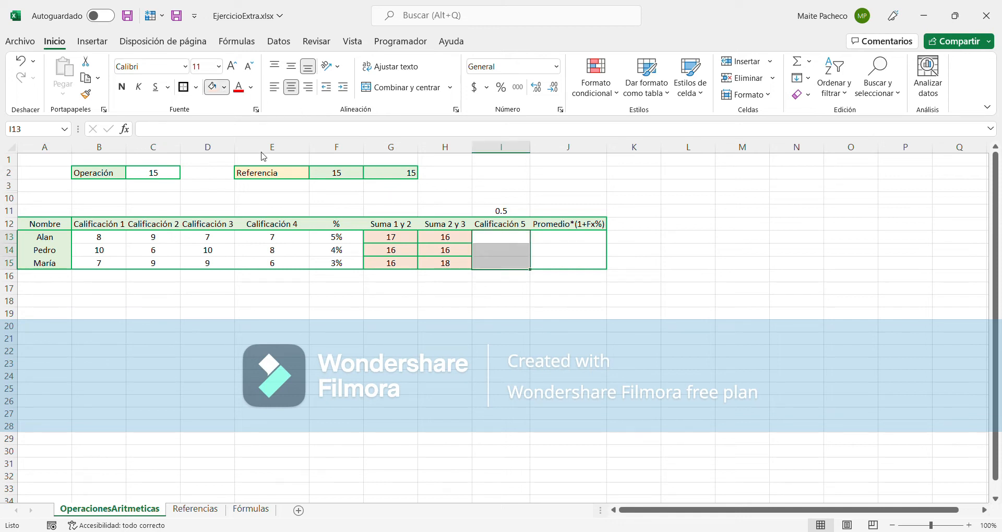
{"action": "left_click", "coordinate": [304, 157]}
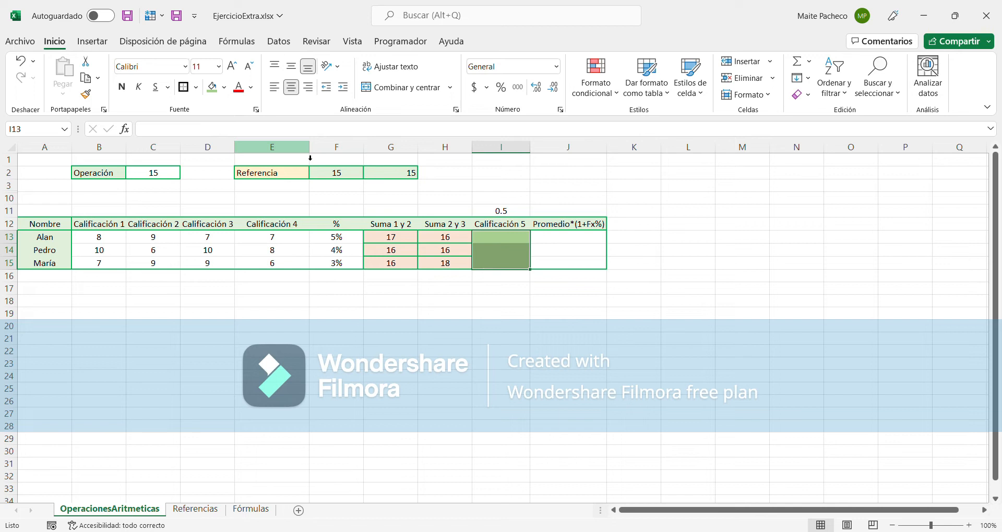
Change the Calificación 5 column header in I12 to Calificación 1.
{"action": "left_click", "coordinate": [519, 223]}
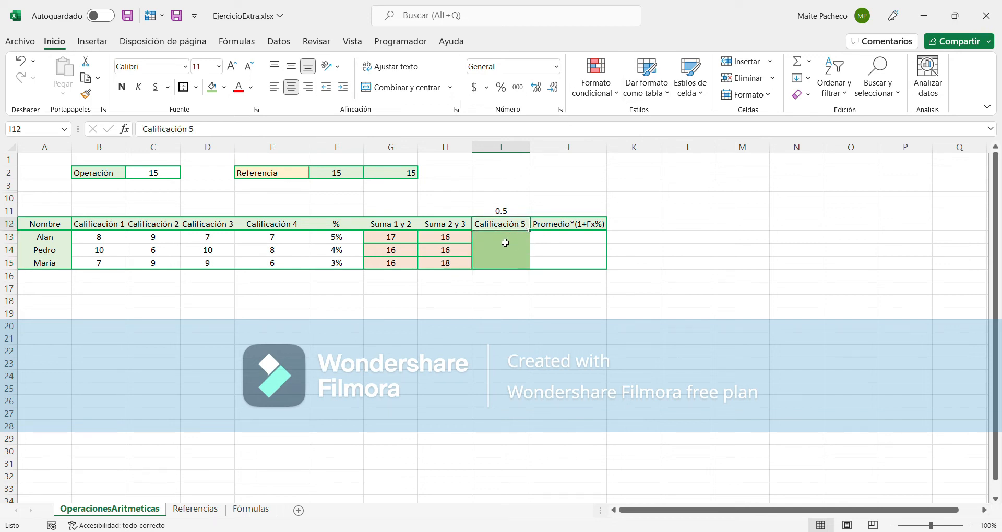
{"action": "double_click", "coordinate": [529, 228]}
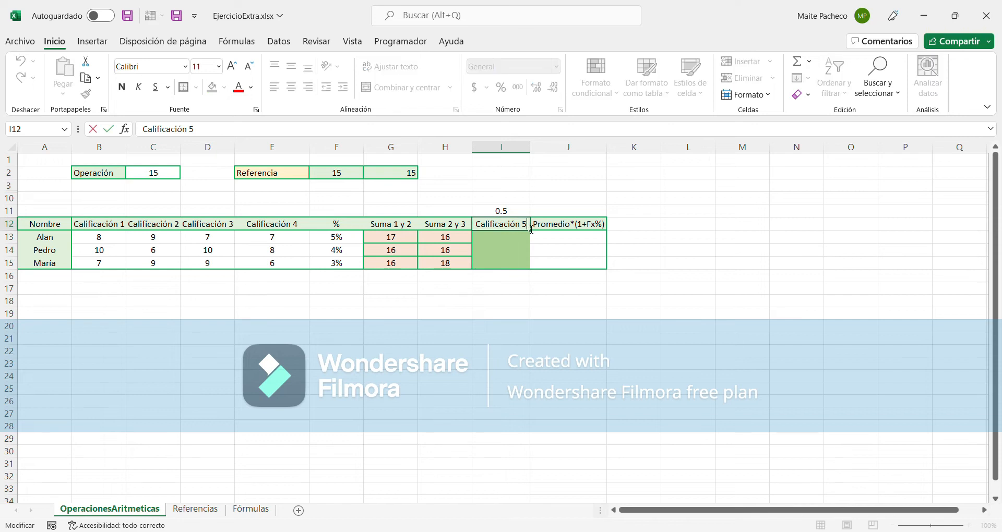
{"action": "key", "text": "BackSpace"}
{"action": "type", "text": "1"}
{"action": "key", "text": "Return"}
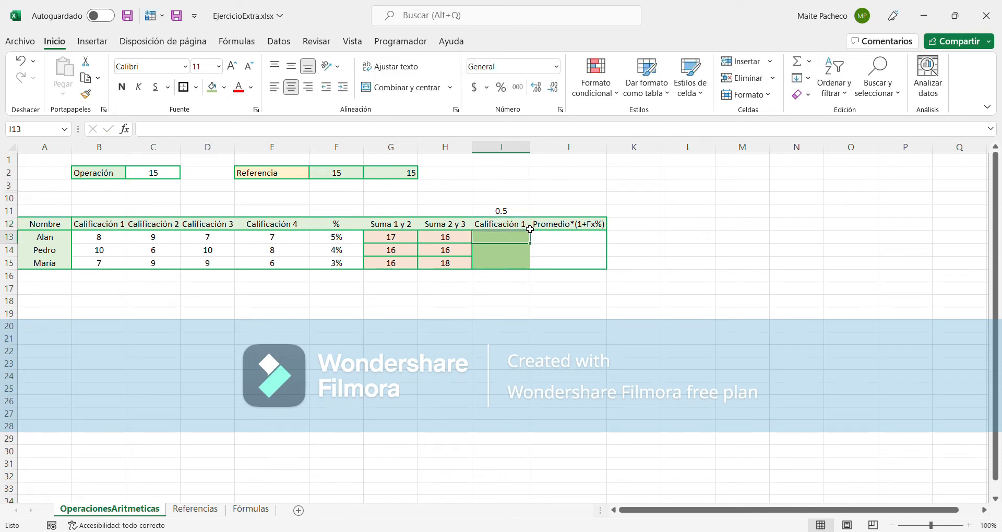
Replace the Promedio*(1+Fx%) header in J12 with Calificación 2 + .5.
{"action": "left_click", "coordinate": [564, 226]}
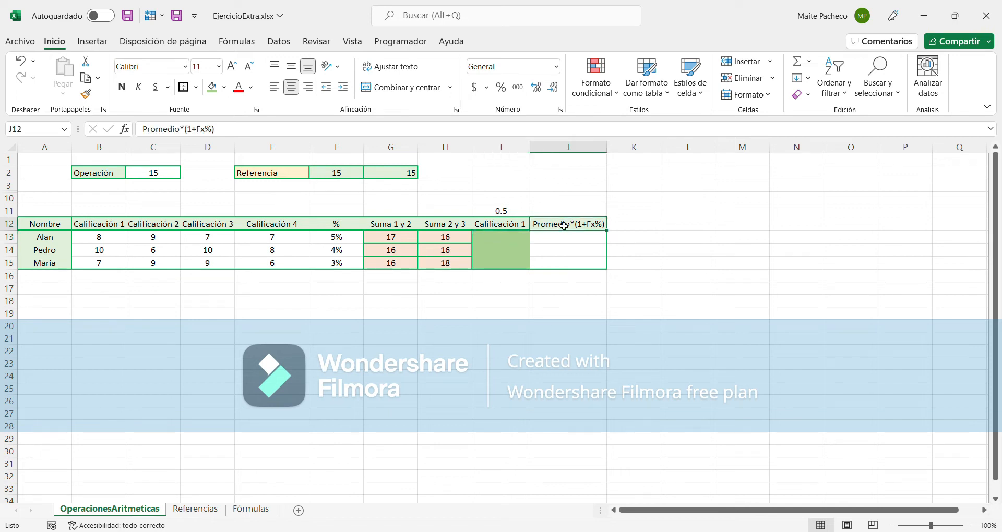
{"action": "type", "text": "Calificacio"}
{"action": "key", "text": "BackSpace"}
{"action": "type", "text": "pn"}
{"action": "key", "text": "BackSpace"}
{"action": "key", "text": "BackSpace"}
{"action": "type", "text": "ón 2"}
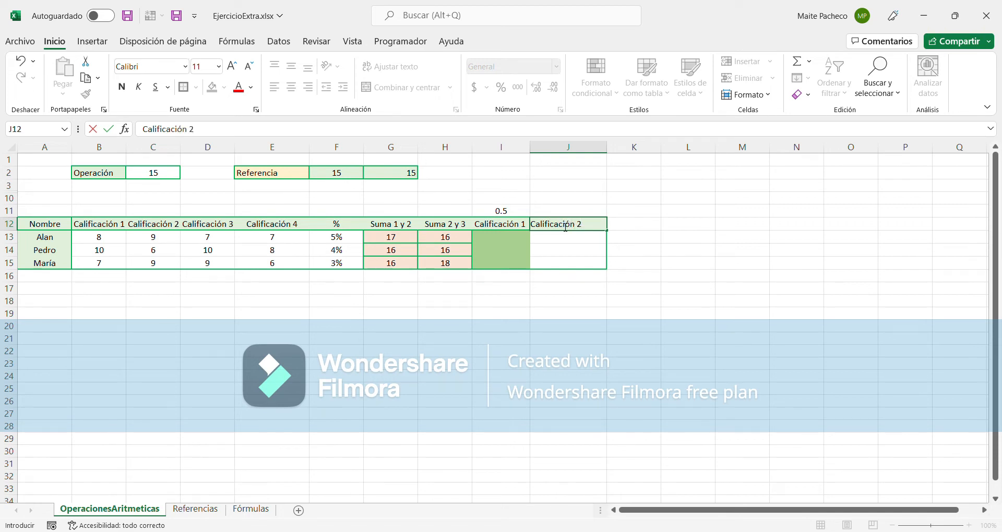
{"action": "type", "text": " + .5"}
{"action": "key", "text": "Return"}
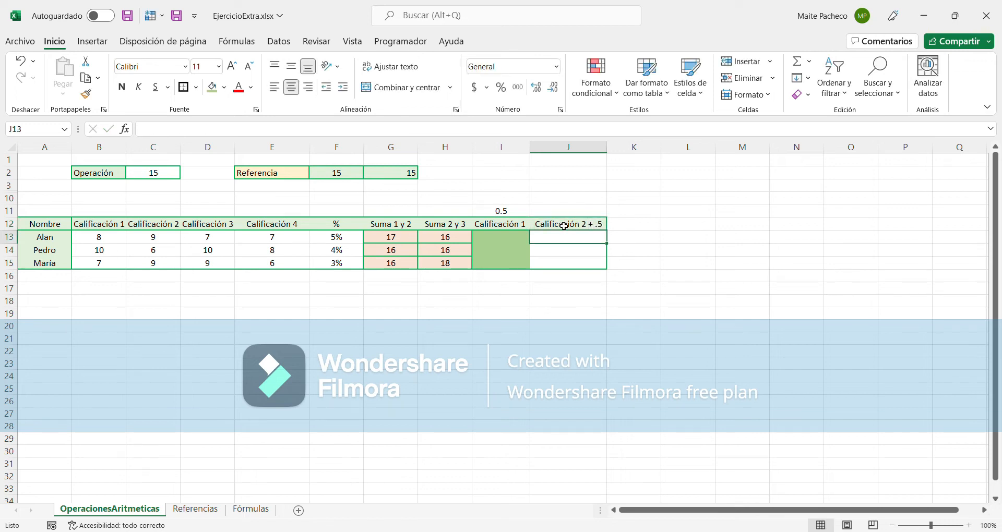
Extend the header in I12 to read Calificación 1 +.5.
{"action": "double_click", "coordinate": [529, 228]}
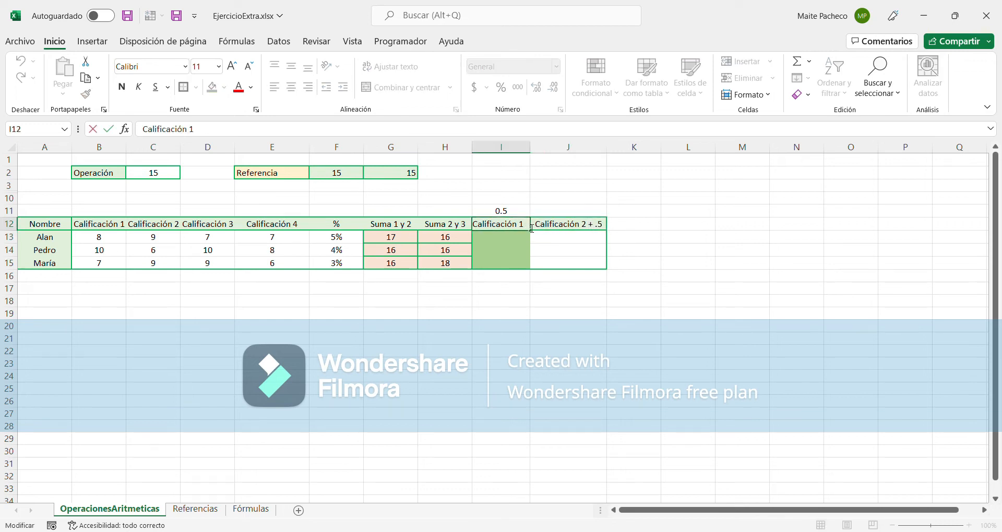
{"action": "type", "text": "+."}
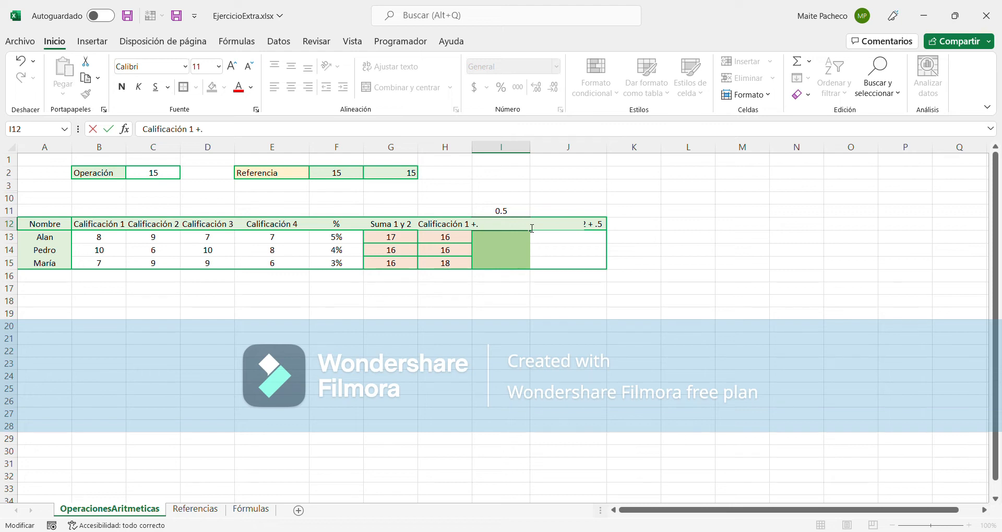
{"action": "type", "text": "5"}
{"action": "key", "text": "Return"}
Auto-fit column I to its header and fill J13:J15 with the same green as I13:I15.
{"action": "double_click", "coordinate": [531, 148]}
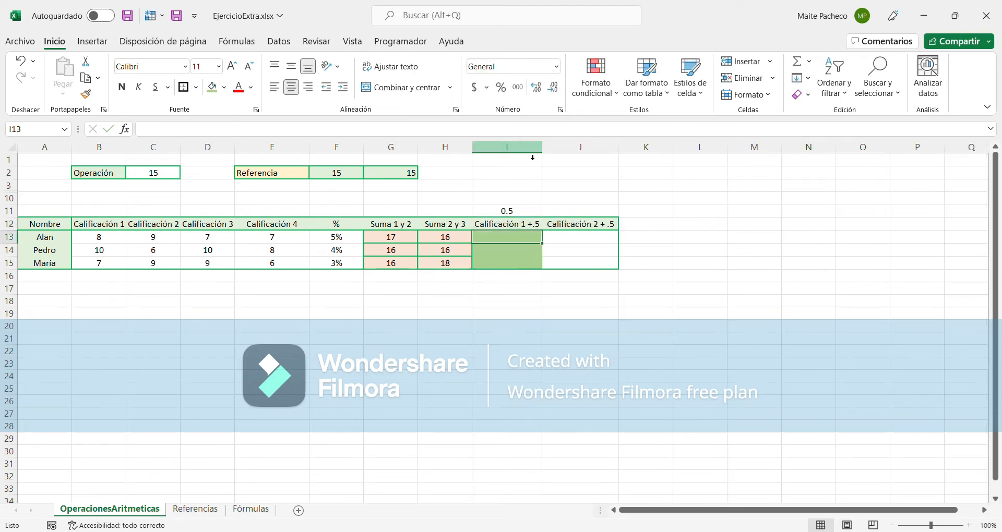
{"action": "left_click_drag", "start_coordinate": [559, 236], "coordinate": [564, 263]}
{"action": "left_click", "coordinate": [212, 87]}
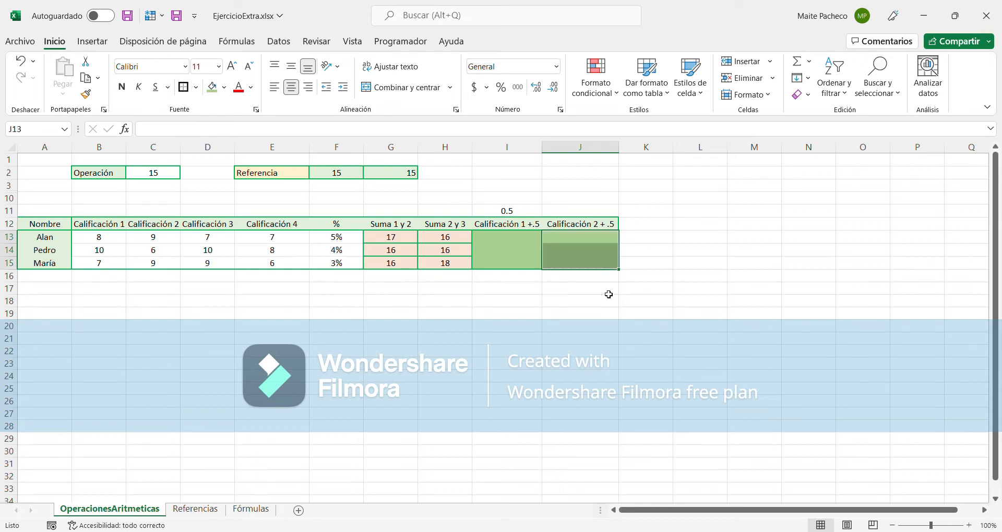
Enter the formula =B13+I11 in I13 to add the 0.5 bonus to the first student's Calificación 1.
{"action": "left_click", "coordinate": [537, 240]}
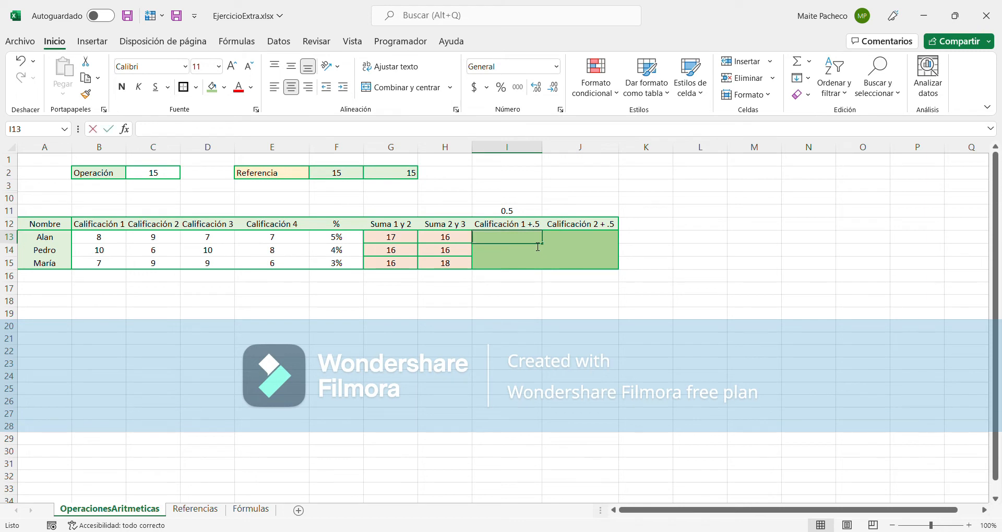
{"action": "type", "text": "="}
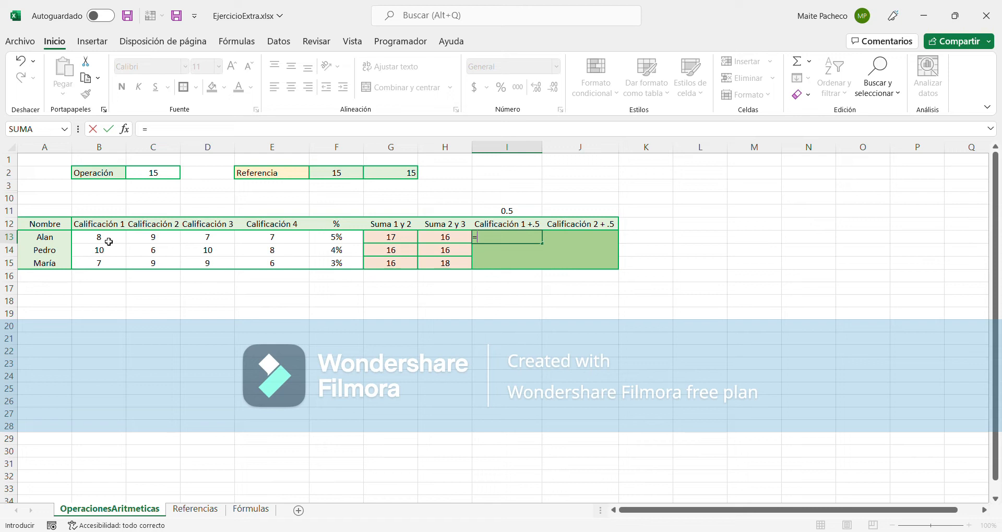
{"action": "left_click", "coordinate": [108, 242]}
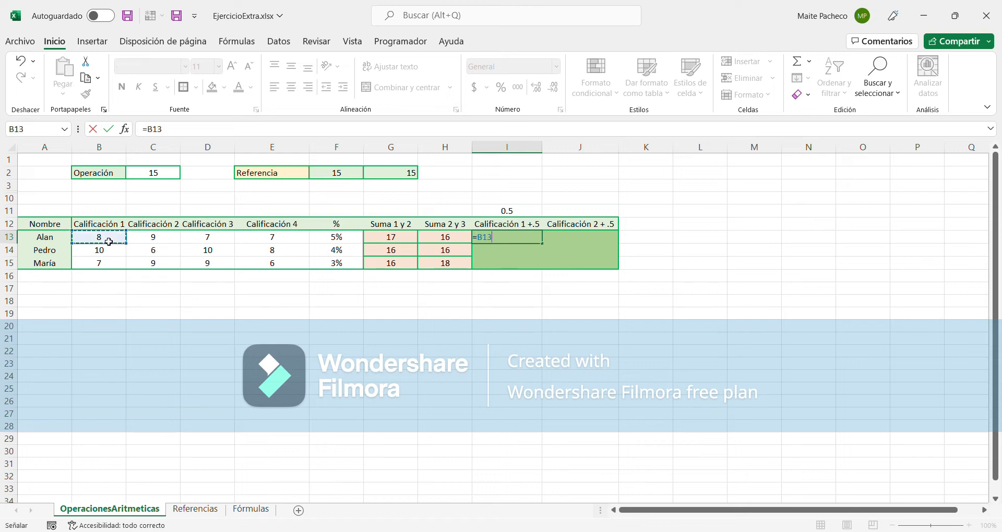
{"action": "type", "text": "+"}
{"action": "left_click", "coordinate": [528, 216]}
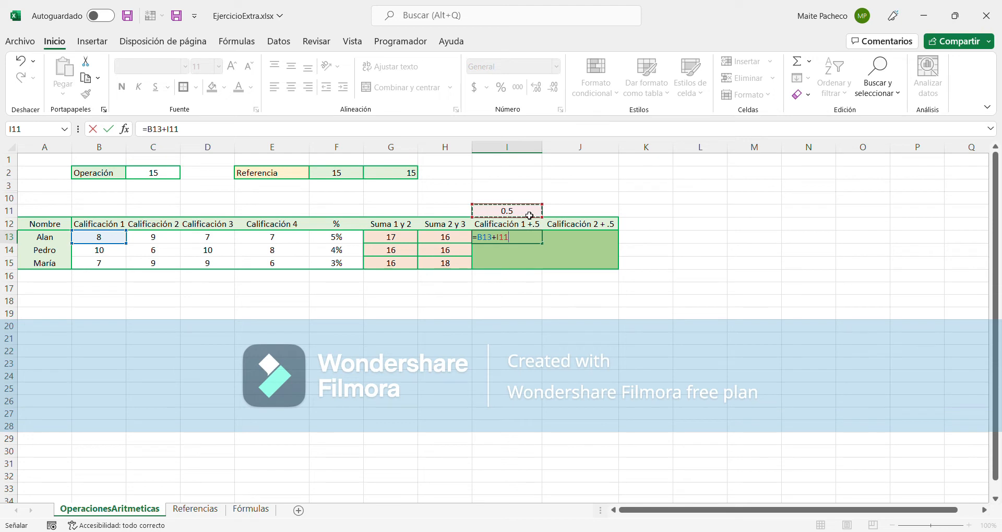
{"action": "key", "text": "Return"}
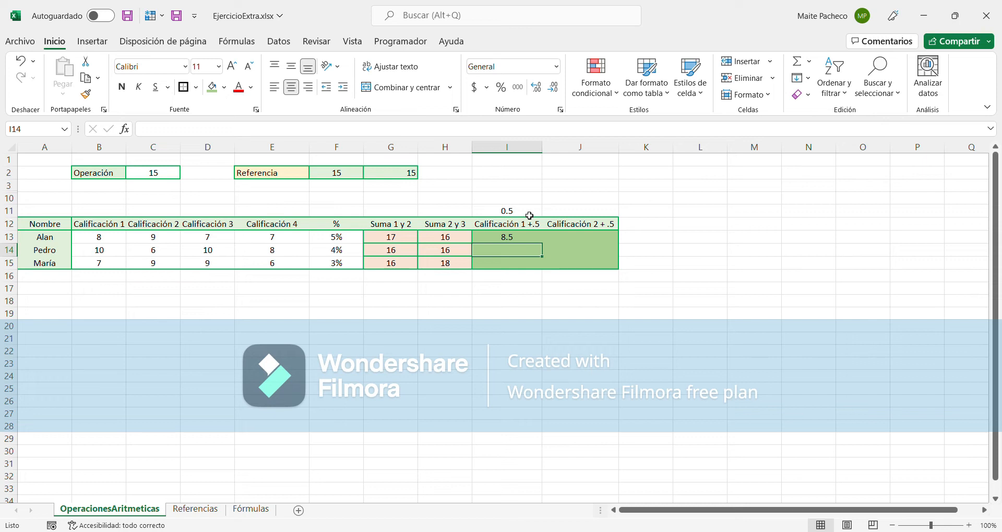
Copy the I13 formula into I14, examine the references of the copy, and reselect I13.
{"action": "left_click", "coordinate": [535, 239]}
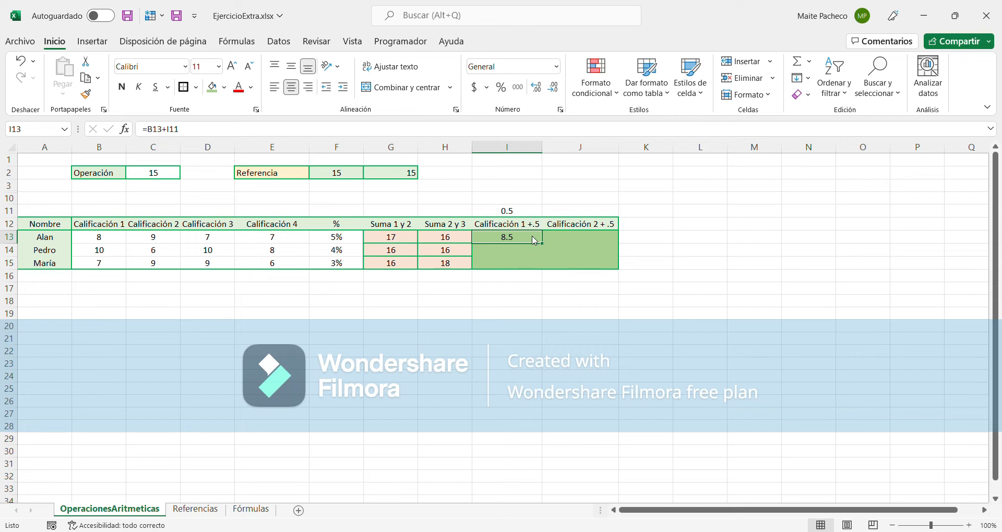
{"action": "key", "text": "ctrl+c"}
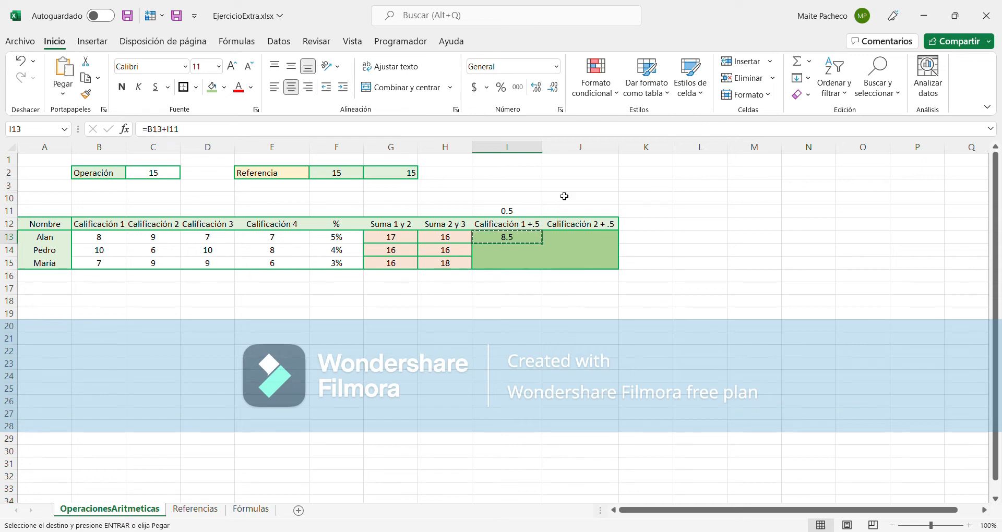
{"action": "left_click", "coordinate": [515, 255]}
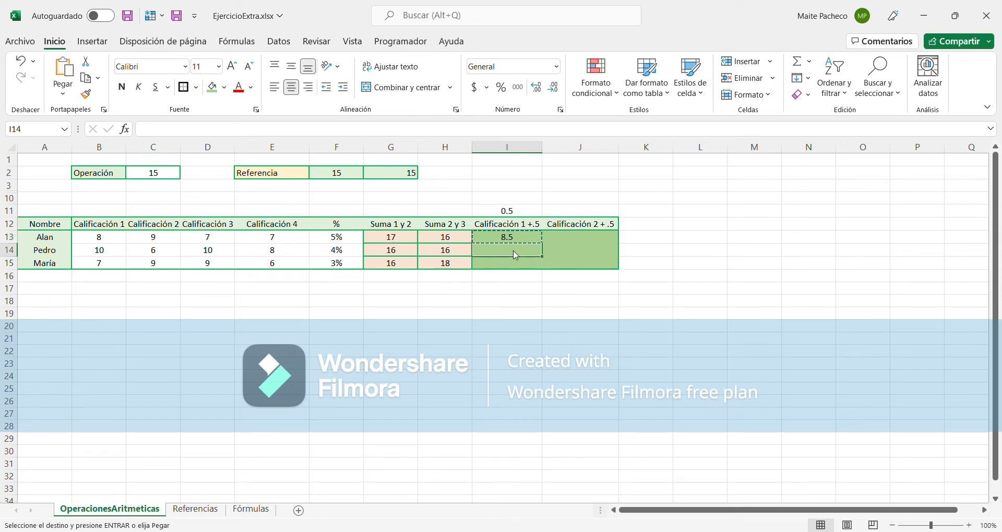
{"action": "key", "text": "ctrl+v"}
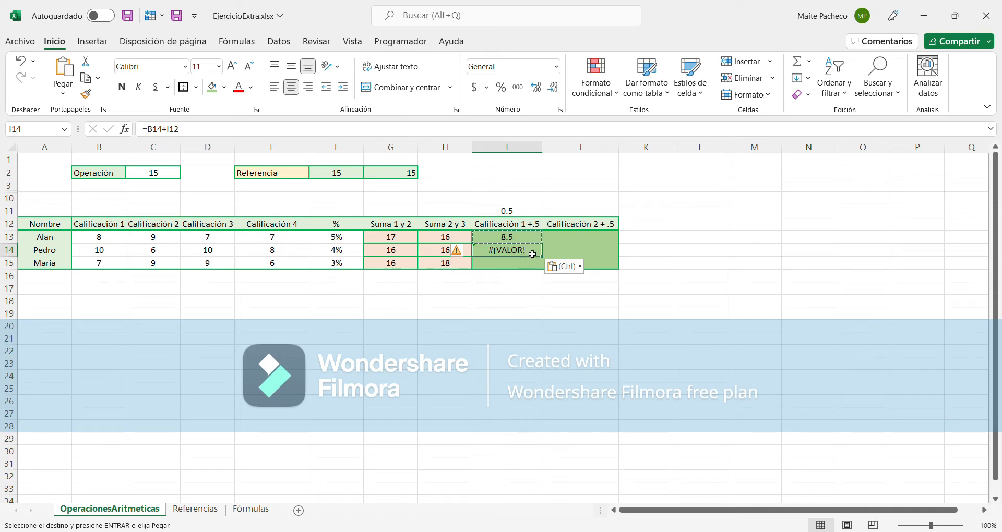
{"action": "double_click", "coordinate": [532, 254]}
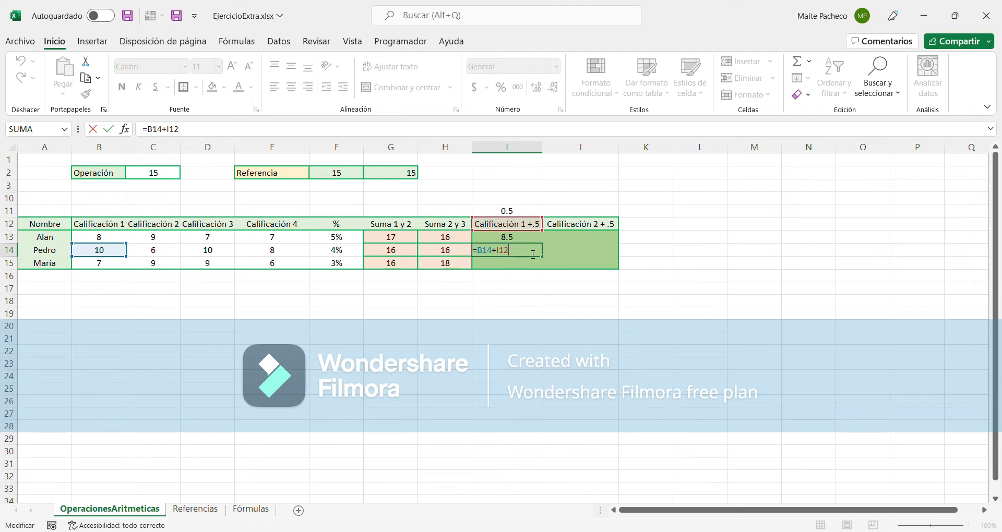
{"action": "key", "text": "Return"}
{"action": "left_click", "coordinate": [527, 241]}
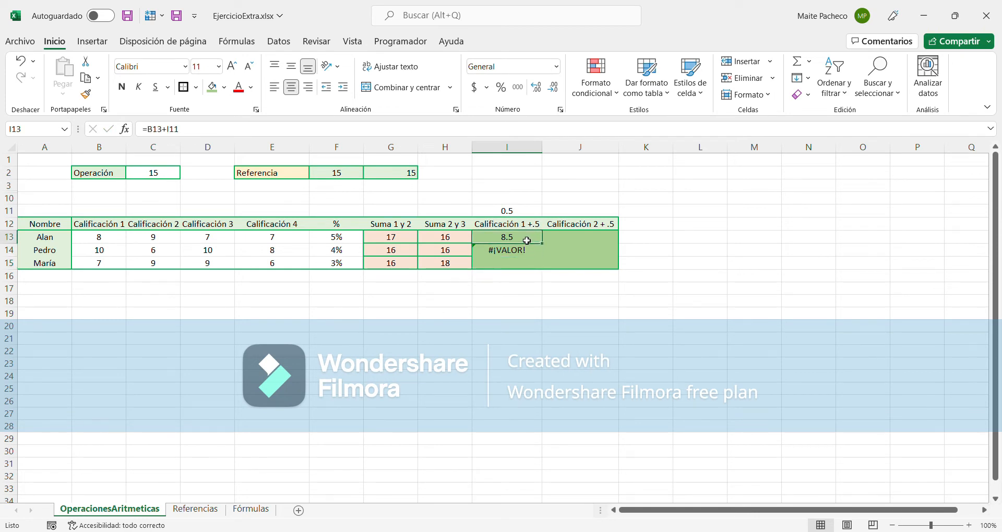
Edit the formula in I13 to =B13+$I$11 so that the bonus cell is an absolute reference.
{"action": "double_click", "coordinate": [528, 241]}
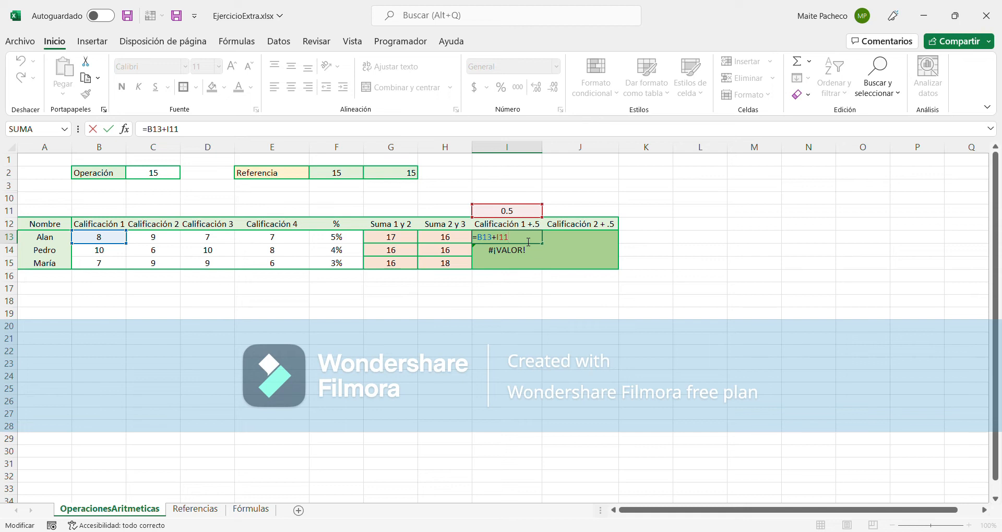
{"action": "left_click", "coordinate": [497, 240]}
{"action": "type", "text": "$I$"}
{"action": "key", "text": "Return"}
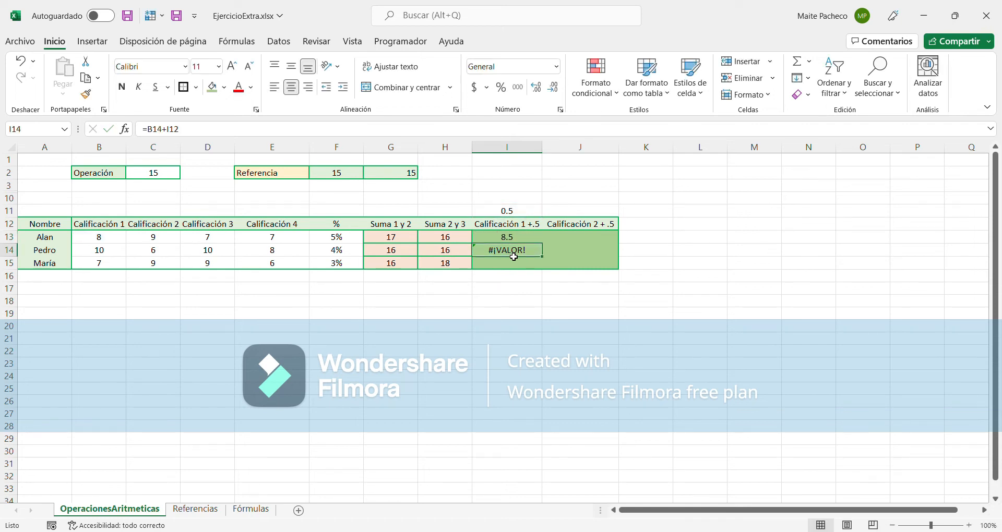
Copy the I13 formula into I14 and examine which cells the copy references.
{"action": "left_click", "coordinate": [527, 241]}
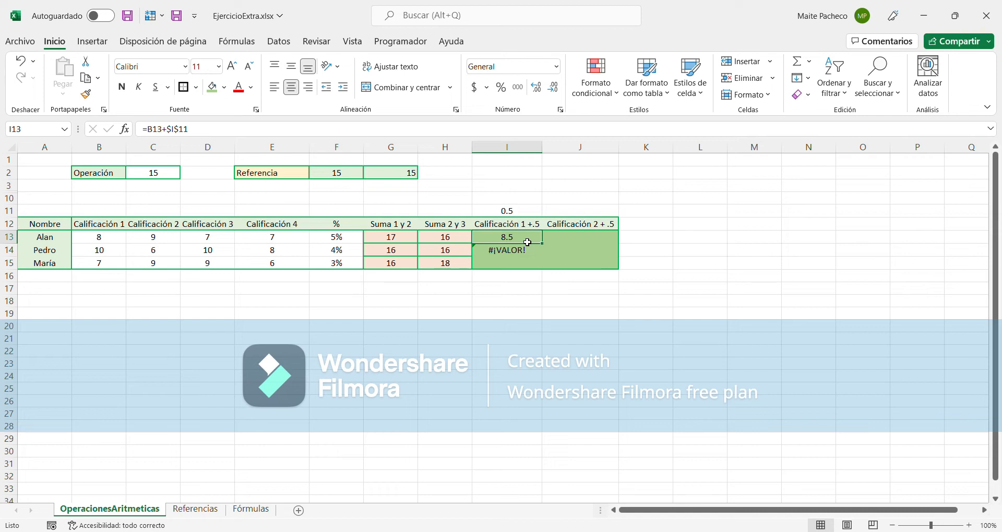
{"action": "key", "text": "ctrl+c"}
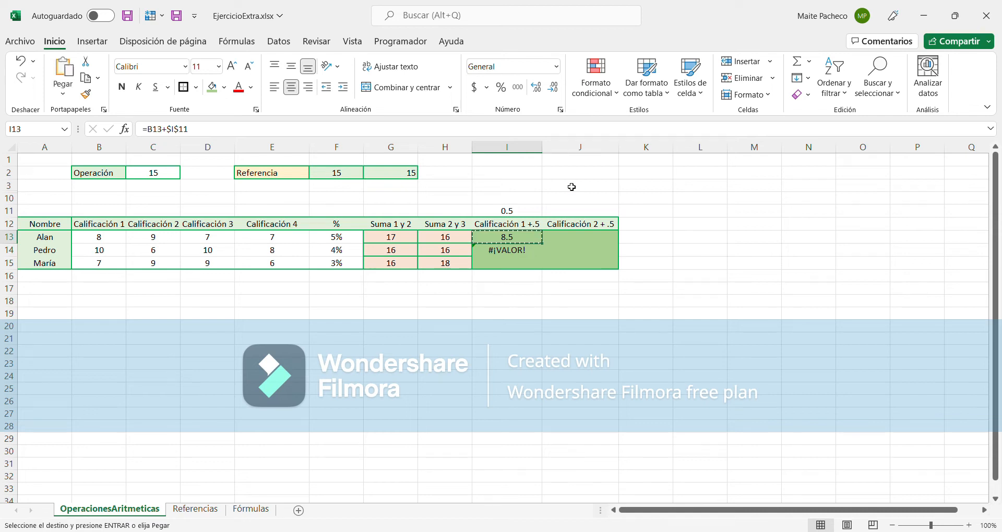
{"action": "left_click", "coordinate": [529, 252]}
{"action": "key", "text": "ctrl+v"}
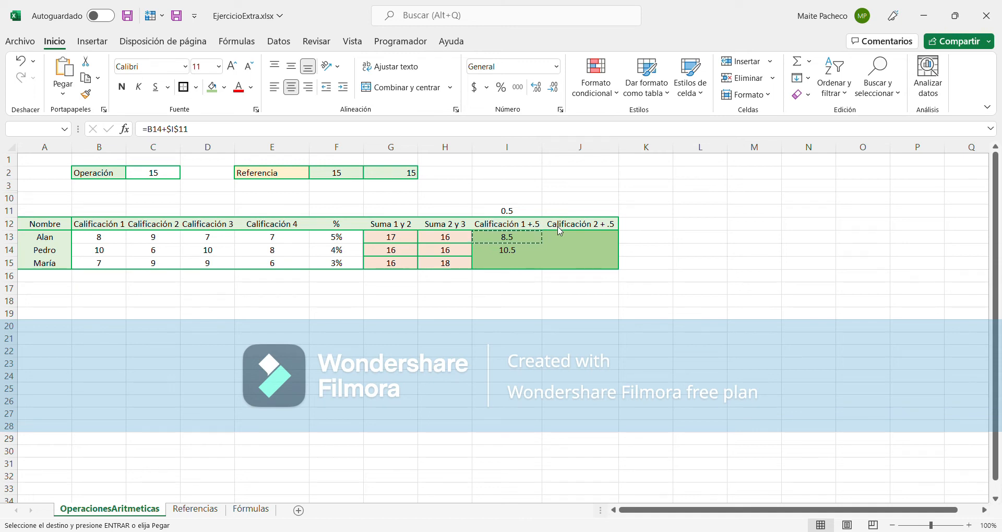
{"action": "key", "text": "ctrl+v"}
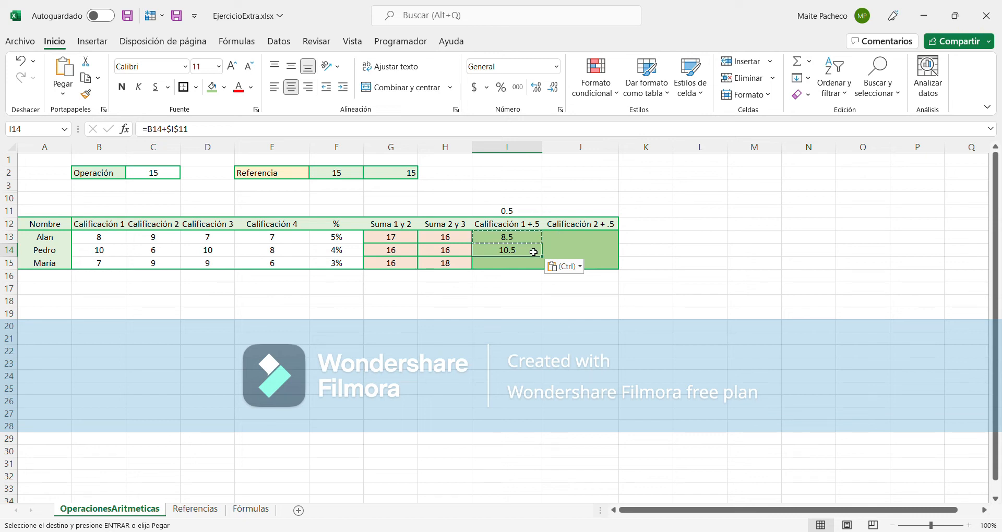
{"action": "double_click", "coordinate": [533, 252]}
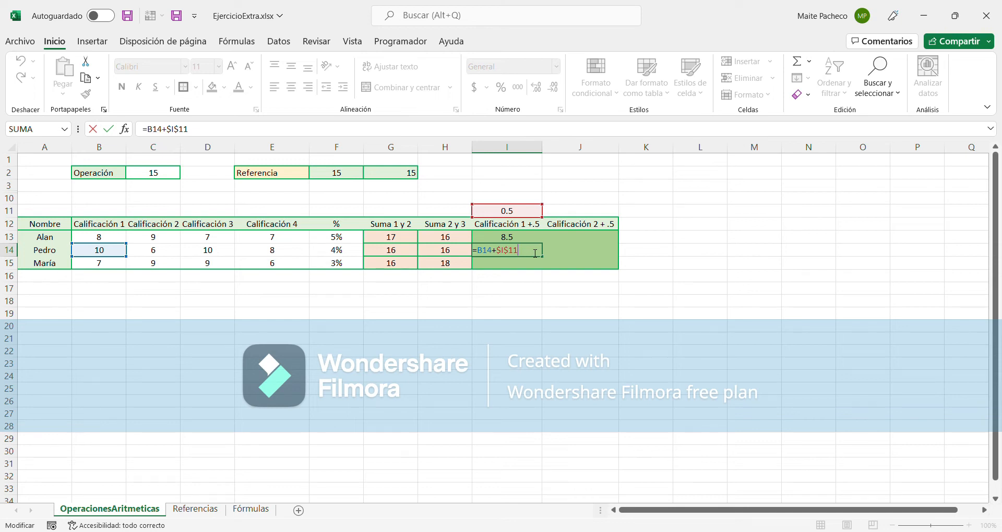
{"action": "key", "text": "Return"}
Copy the I14 formula into I15 and examine which cells the copy references.
{"action": "left_click", "coordinate": [535, 252]}
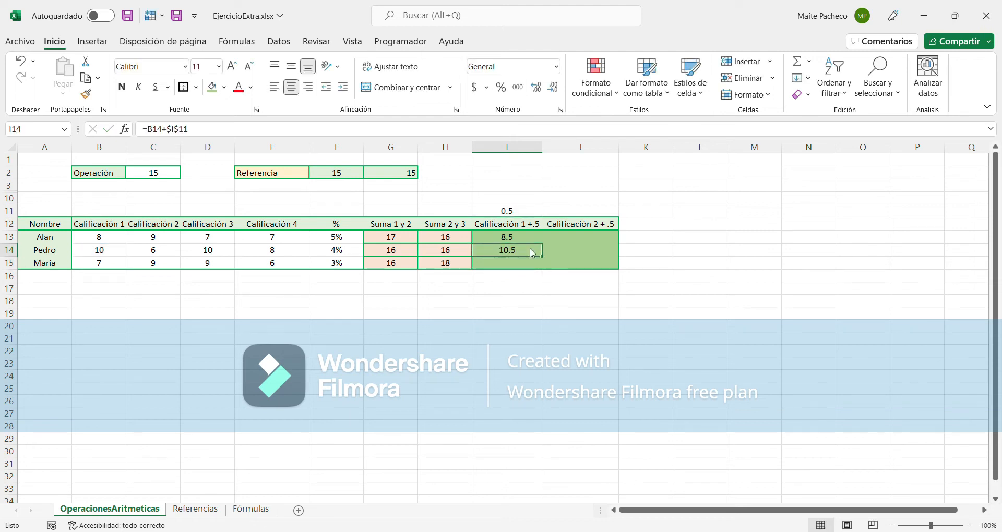
{"action": "key", "text": "ctrl+c"}
{"action": "left_click", "coordinate": [516, 265]}
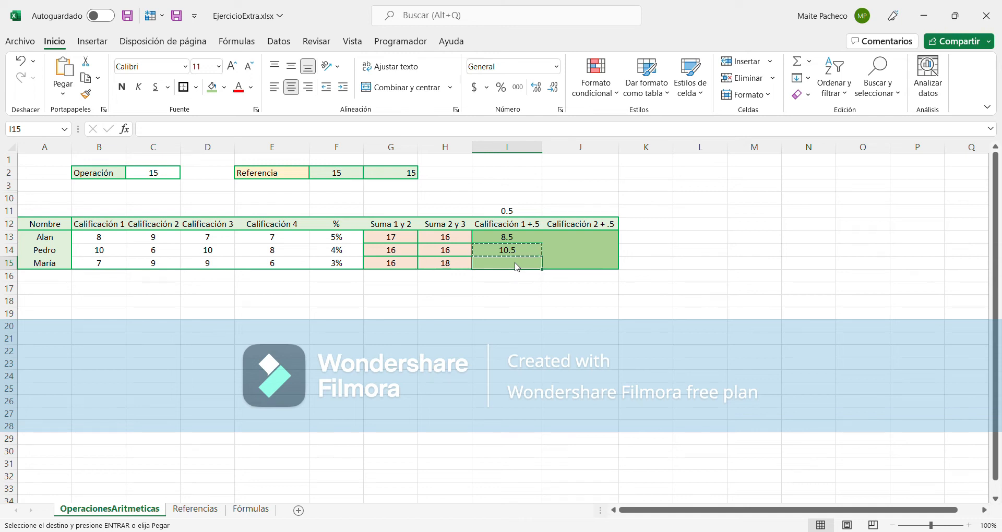
{"action": "key", "text": "ctrl+v"}
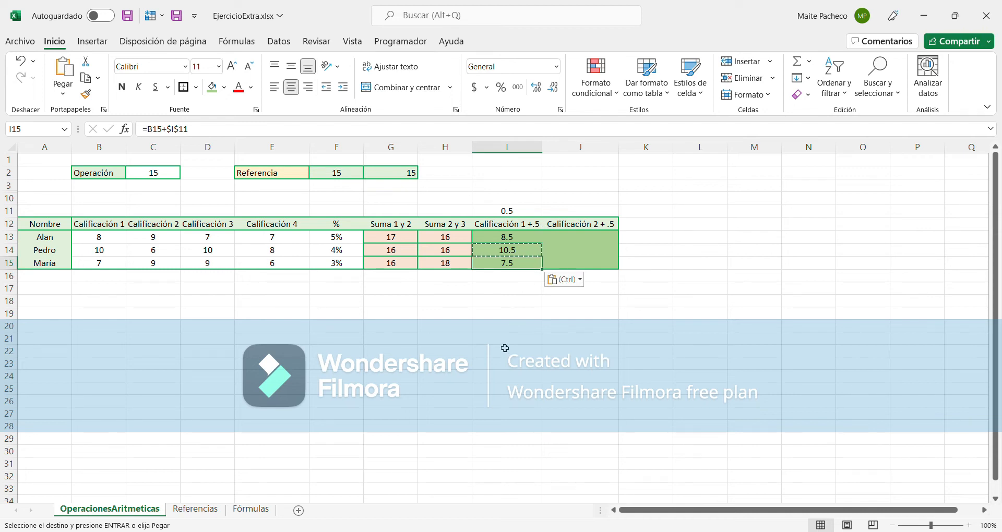
{"action": "double_click", "coordinate": [517, 264]}
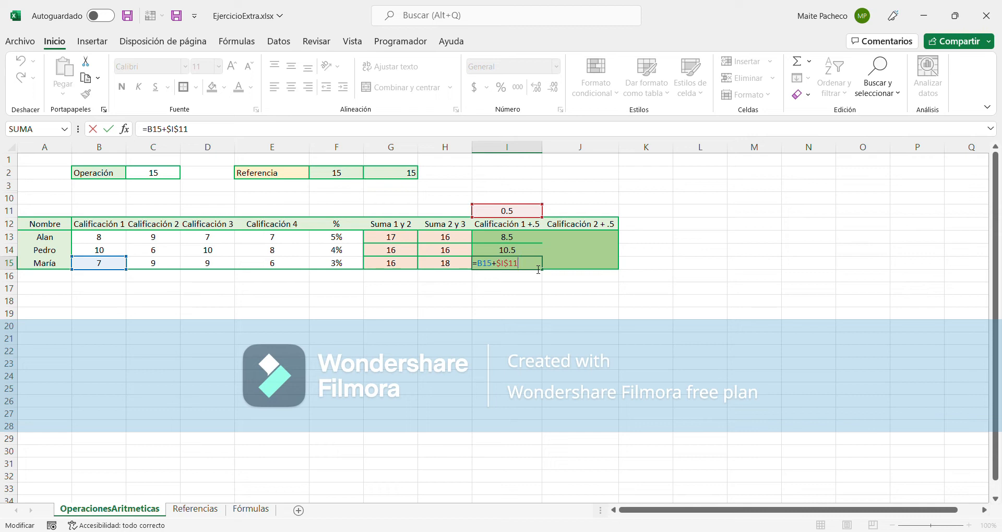
{"action": "key", "text": "Return"}
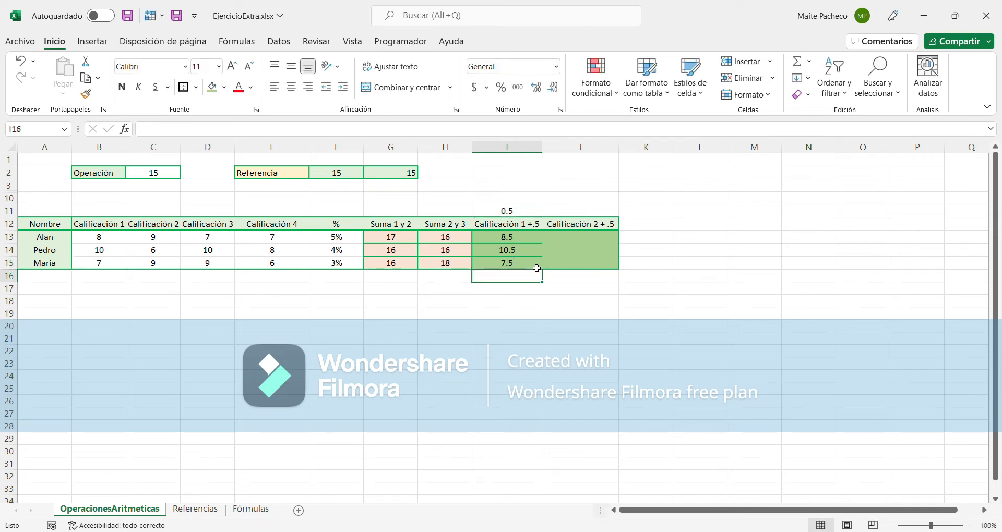
Copy the I13 formula into J13 for Calificación 2 + .5 and examine the cells the copy references.
{"action": "left_click", "coordinate": [541, 242]}
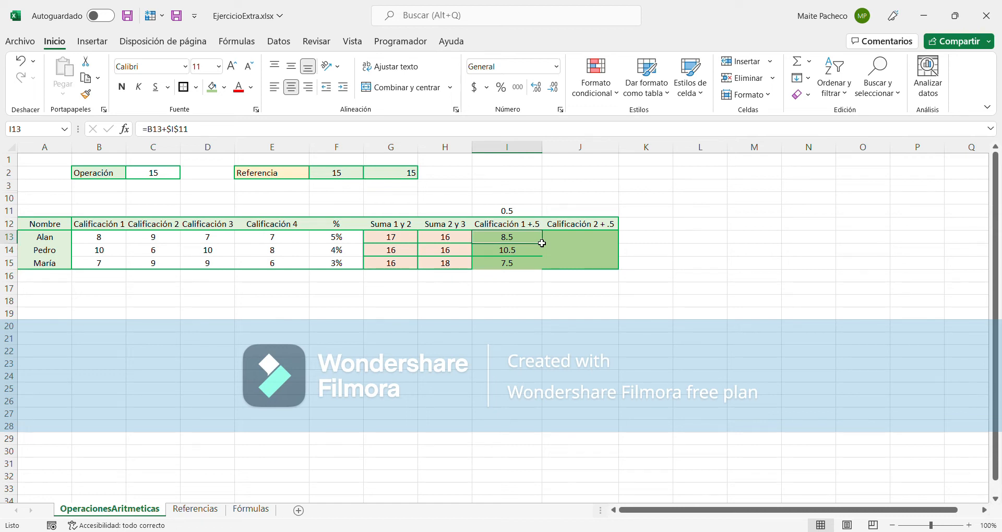
{"action": "key", "text": "ctrl+c"}
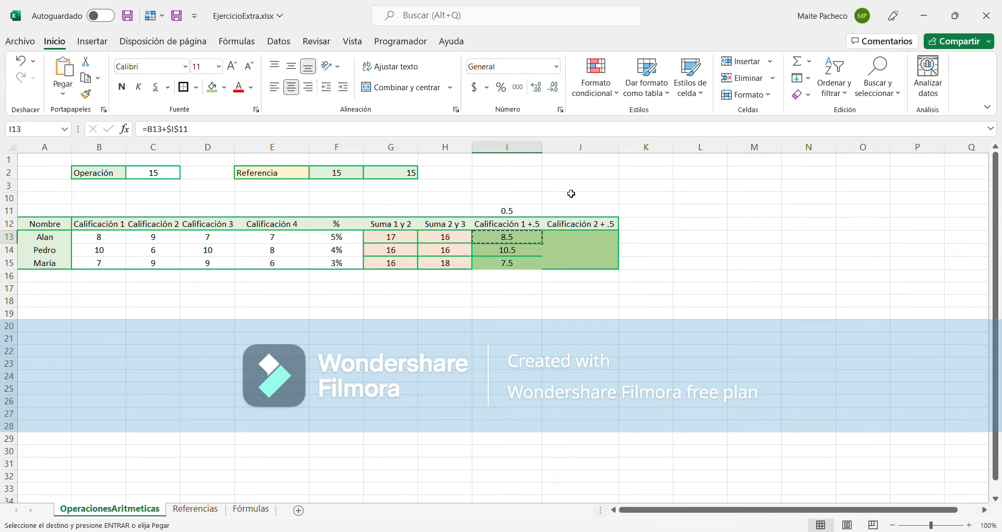
{"action": "left_click", "coordinate": [583, 237]}
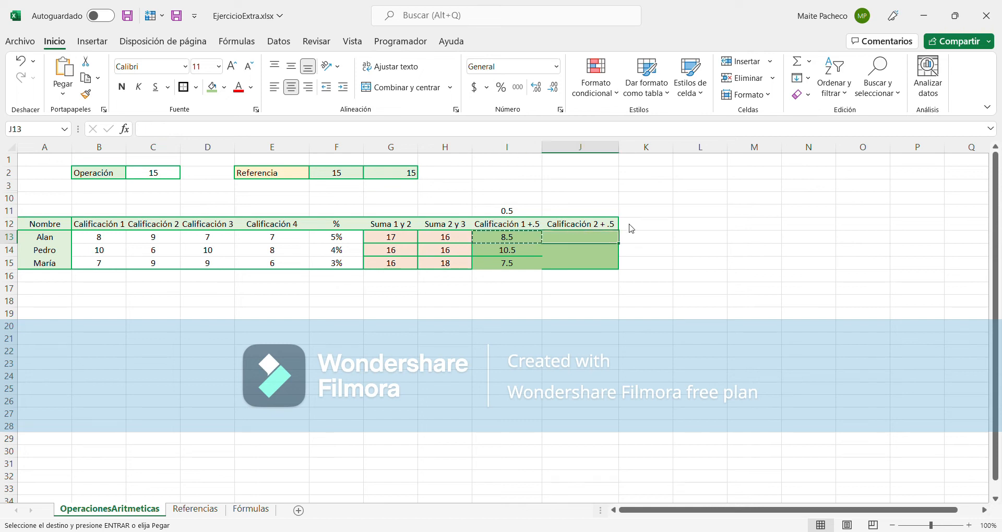
{"action": "key", "text": "ctrl+v"}
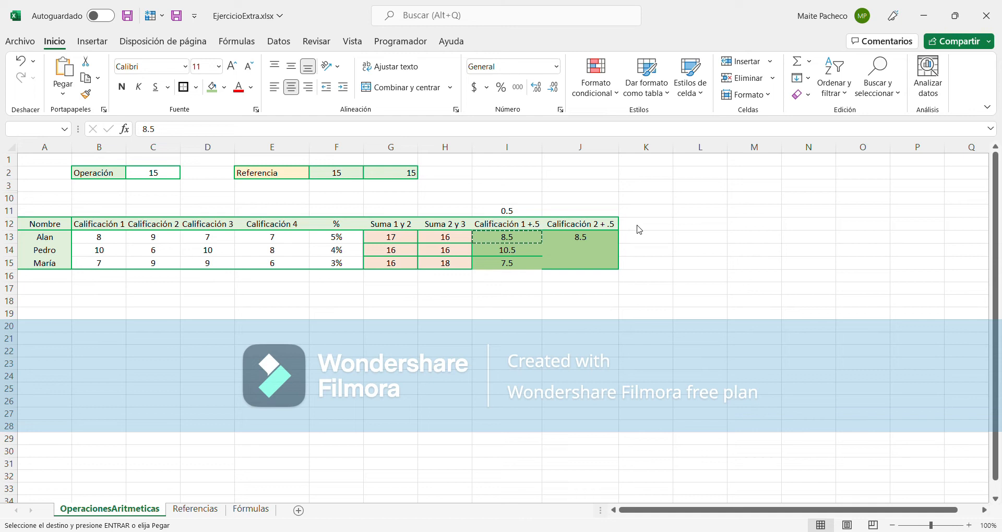
{"action": "key", "text": "ctrl+v"}
{"action": "key", "text": "Up"}
{"action": "key", "text": "Down"}
{"action": "double_click", "coordinate": [596, 241]}
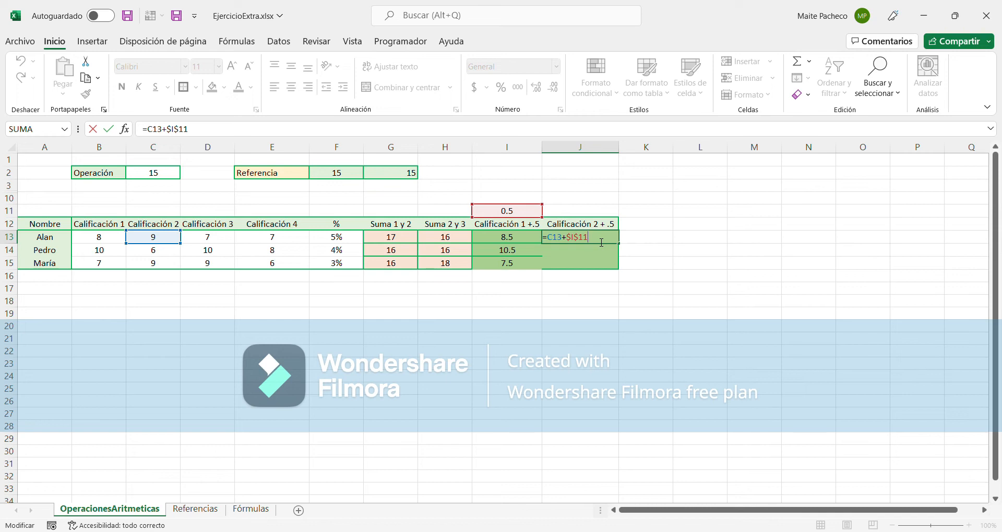
{"action": "key", "text": "Return"}
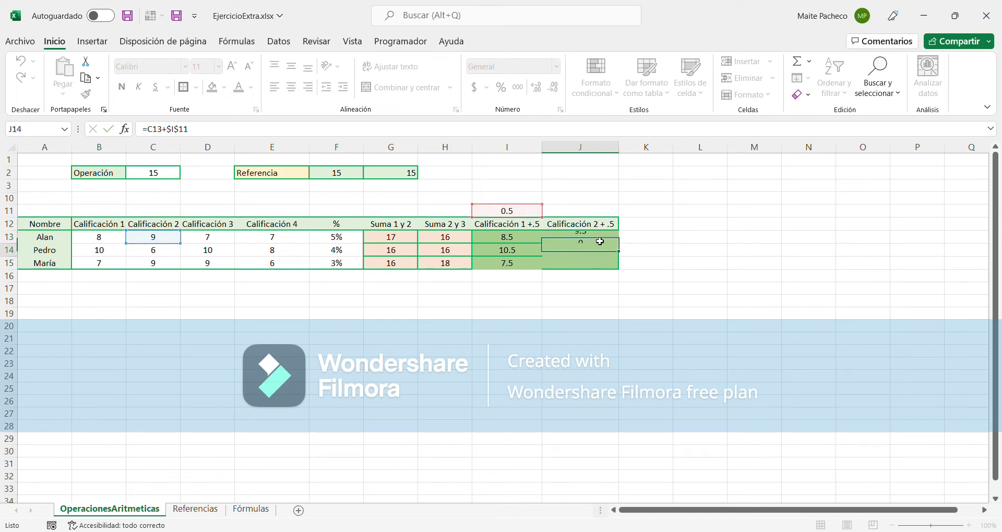
Copy the J13 formula into J14 and J15 to complete the Calificación 2 + .5 column.
{"action": "left_click", "coordinate": [602, 240]}
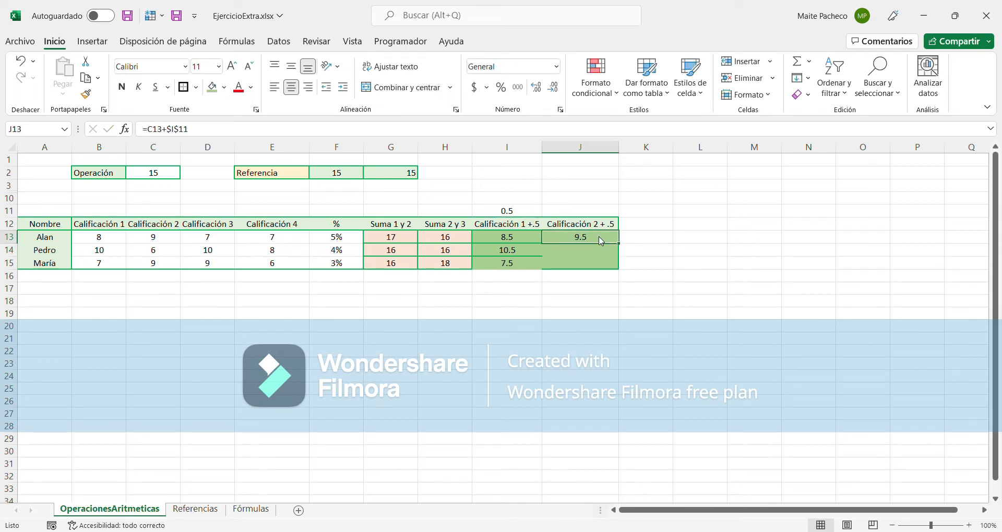
{"action": "key", "text": "ctrl+c"}
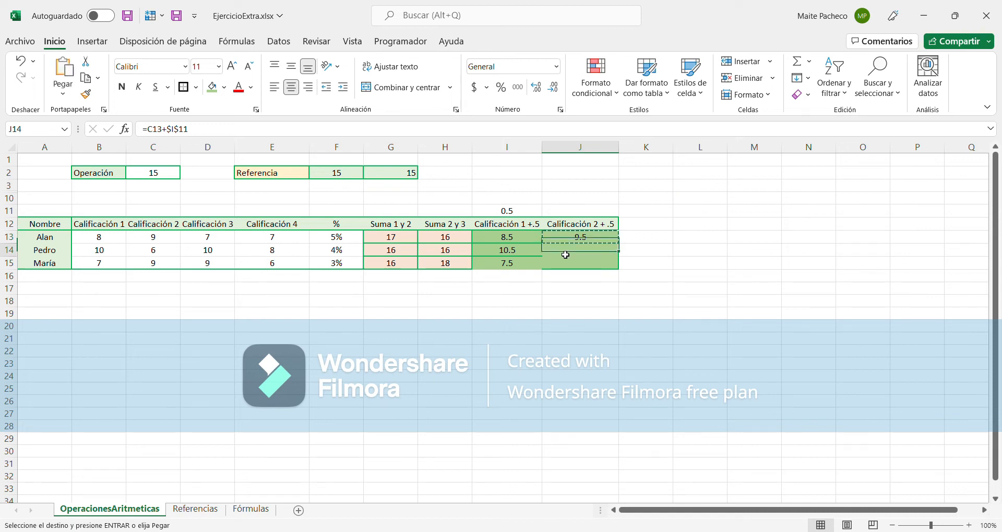
{"action": "left_click", "coordinate": [563, 256]}
{"action": "key", "text": "ctrl+v"}
{"action": "right_click", "coordinate": [593, 256]}
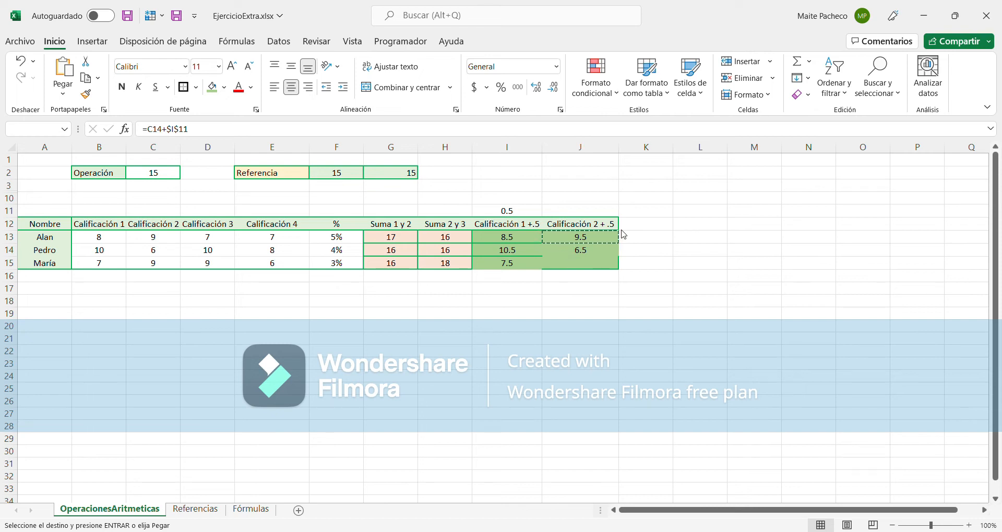
{"action": "left_click", "coordinate": [627, 187]}
{"action": "left_click", "coordinate": [580, 264]}
{"action": "key", "text": "ctrl+v"}
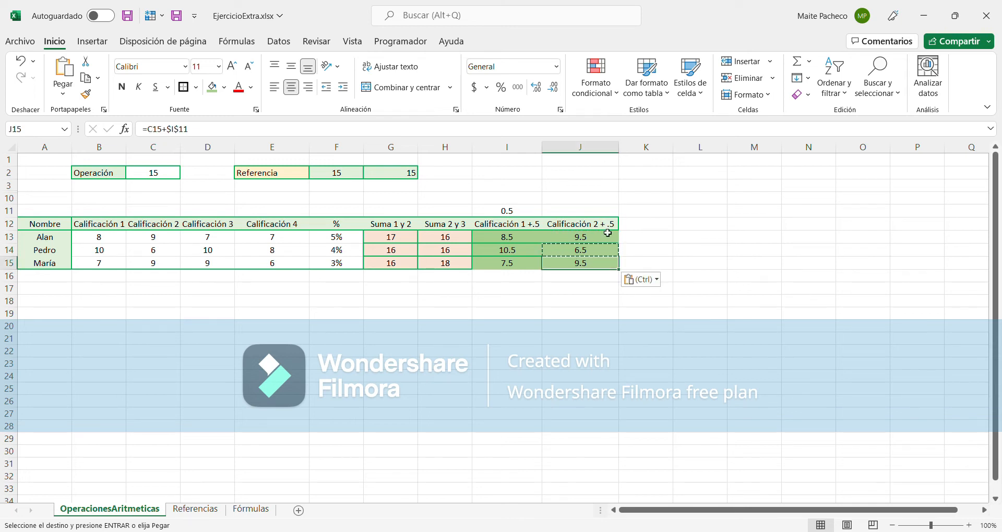
{"action": "key", "text": "Escape"}
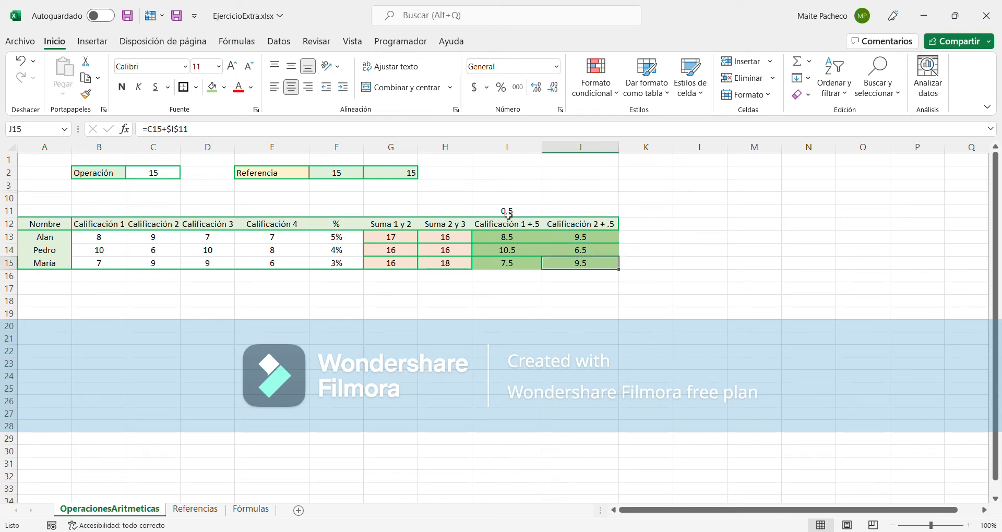
{"action": "left_click", "coordinate": [641, 228]}
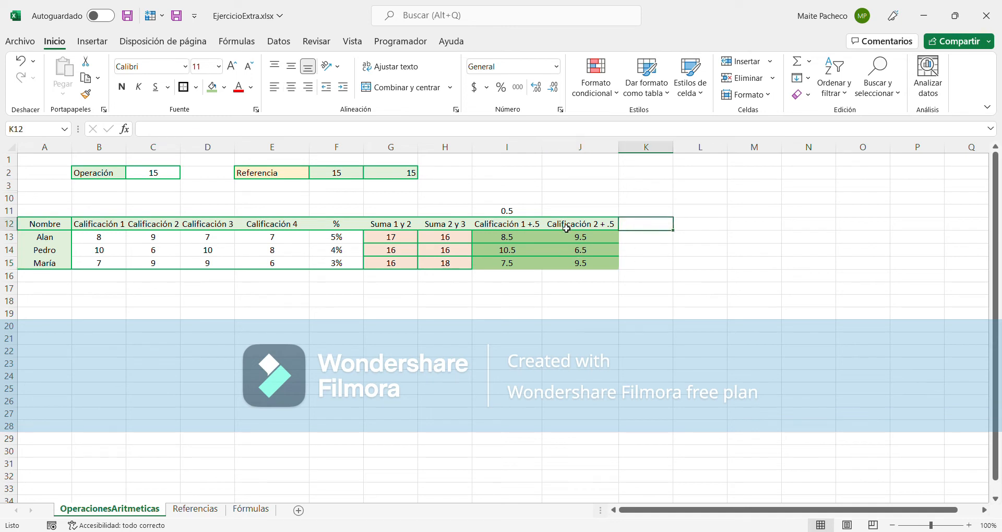
Copy the formatting of I12:J15 onto K12:L15, with a light orange fill and a border between the two columns.
{"action": "left_click_drag", "start_coordinate": [477, 225], "coordinate": [566, 264]}
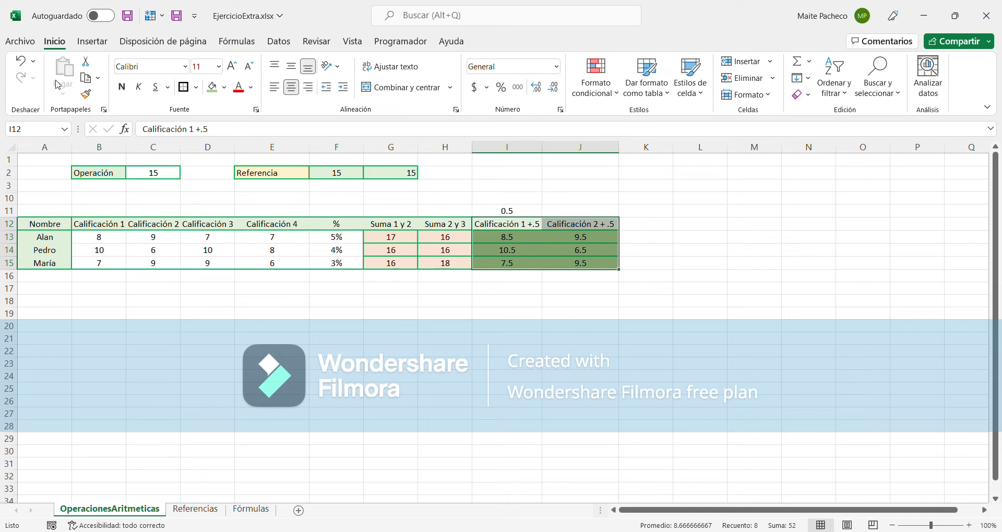
{"action": "left_click", "coordinate": [86, 94]}
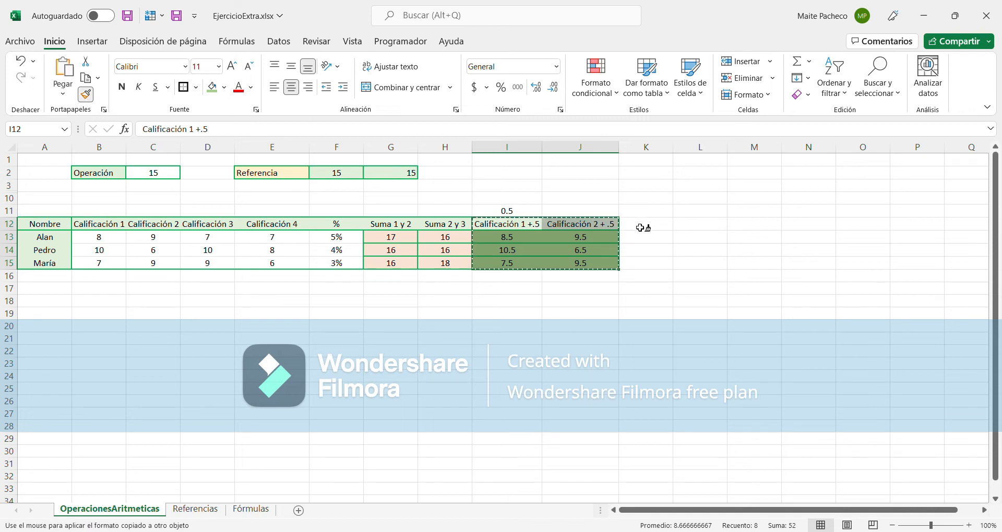
{"action": "left_click", "coordinate": [640, 227]}
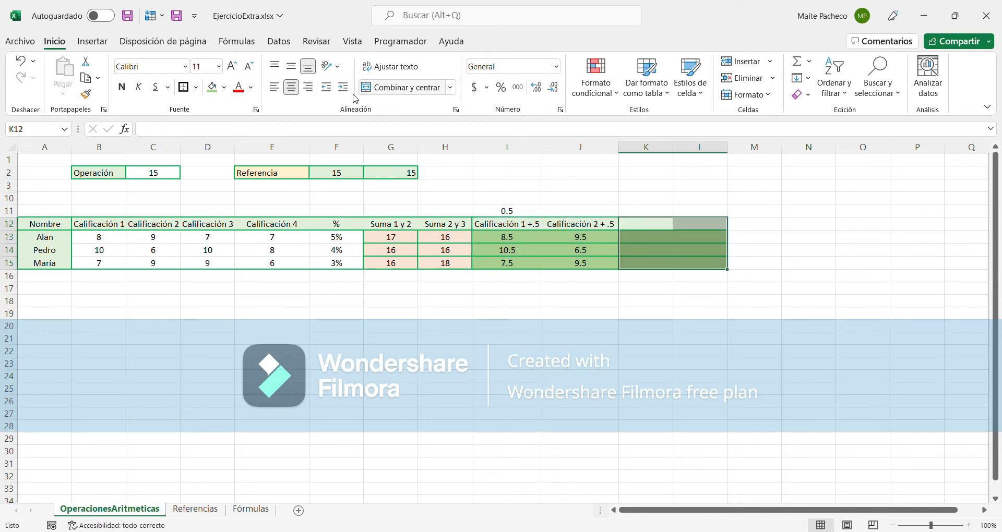
{"action": "left_click", "coordinate": [228, 92]}
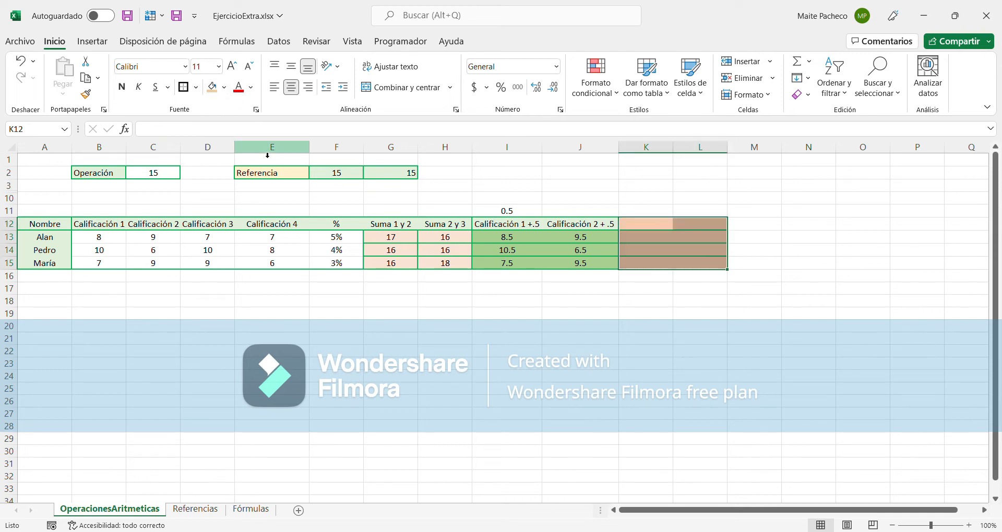
{"action": "left_click_drag", "start_coordinate": [700, 226], "coordinate": [693, 264]}
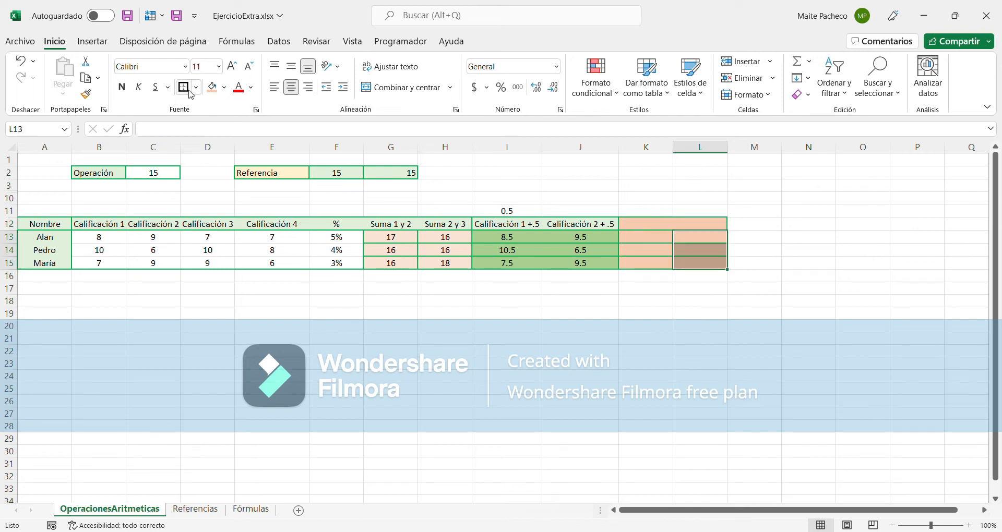
{"action": "left_click", "coordinate": [664, 224]}
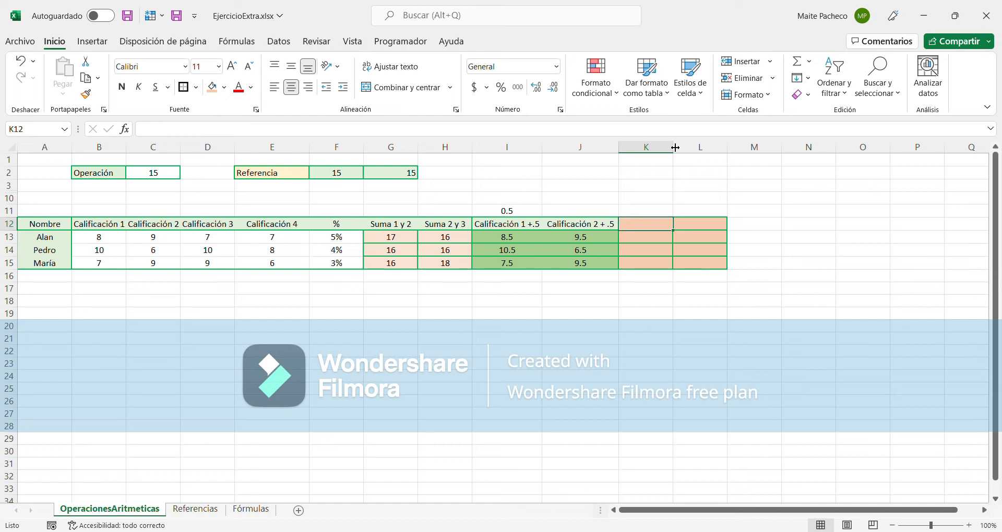
Enter the values 0.7 in K11 and 0.8 in L11 above the orange columns.
{"action": "left_click", "coordinate": [647, 213]}
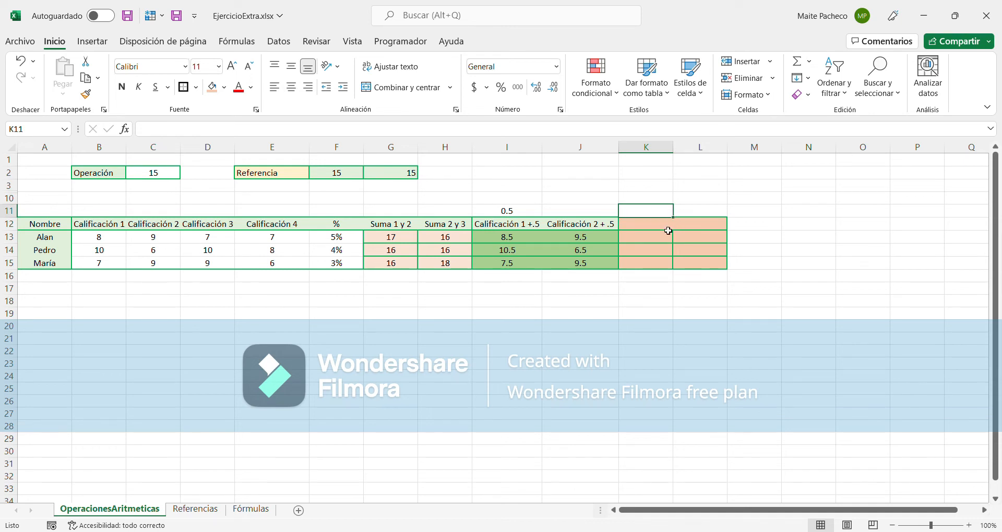
{"action": "type", "text": ".7"}
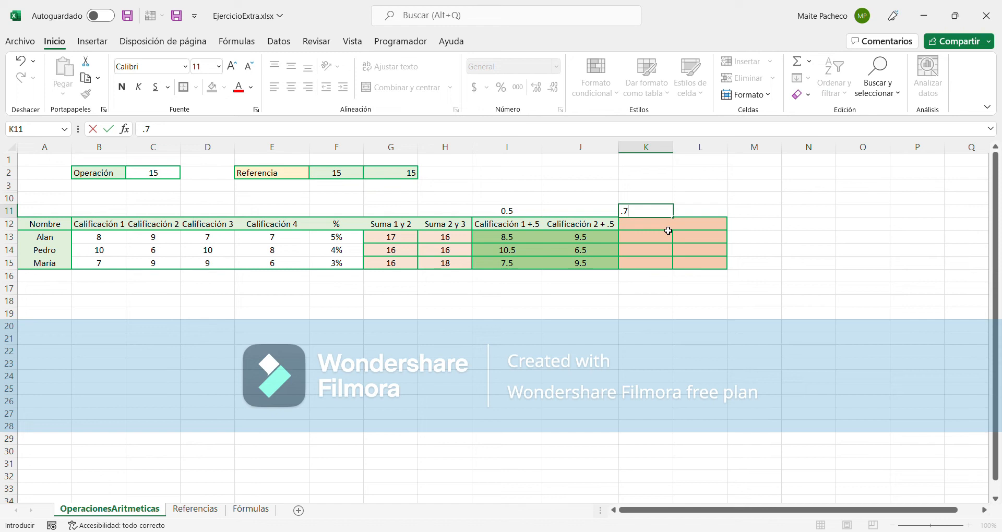
{"action": "key", "text": "Return"}
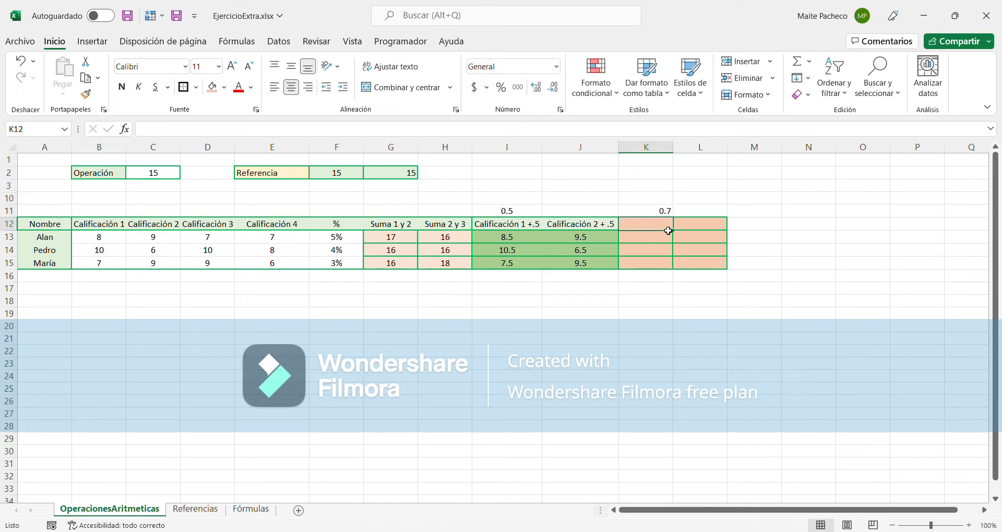
{"action": "key", "text": "Up"}
{"action": "key", "text": "Right"}
{"action": "type", "text": ".8"}
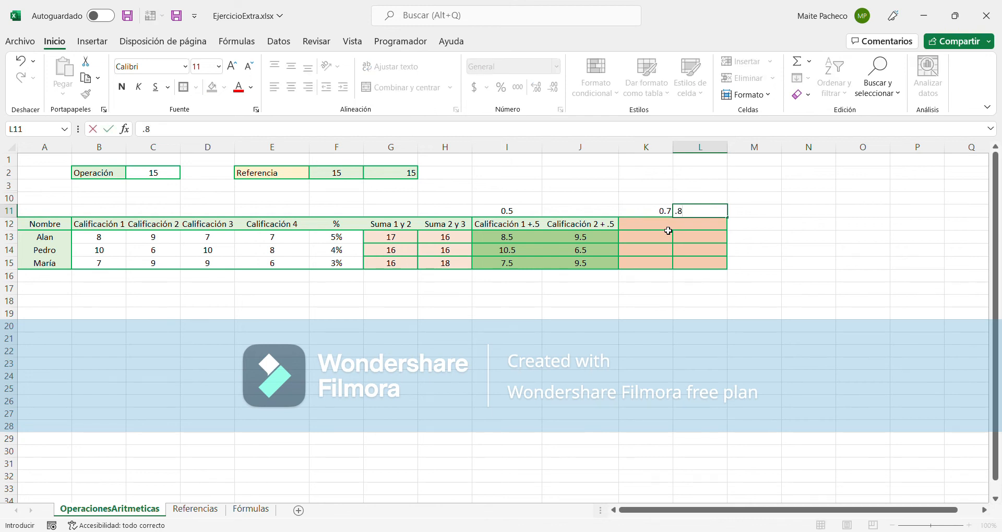
{"action": "key", "text": "Return"}
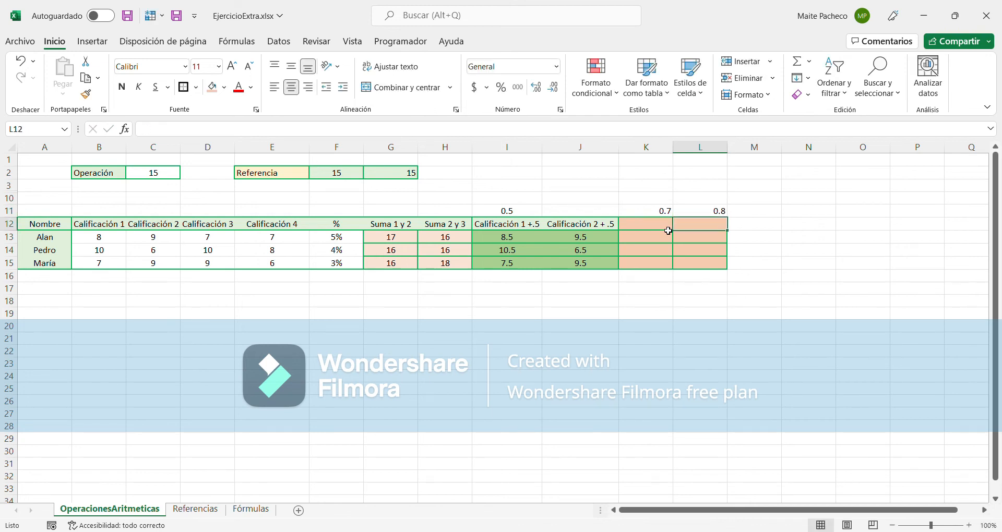
Center the values in K11 and L11 horizontally.
{"action": "left_click_drag", "start_coordinate": [664, 211], "coordinate": [694, 212]}
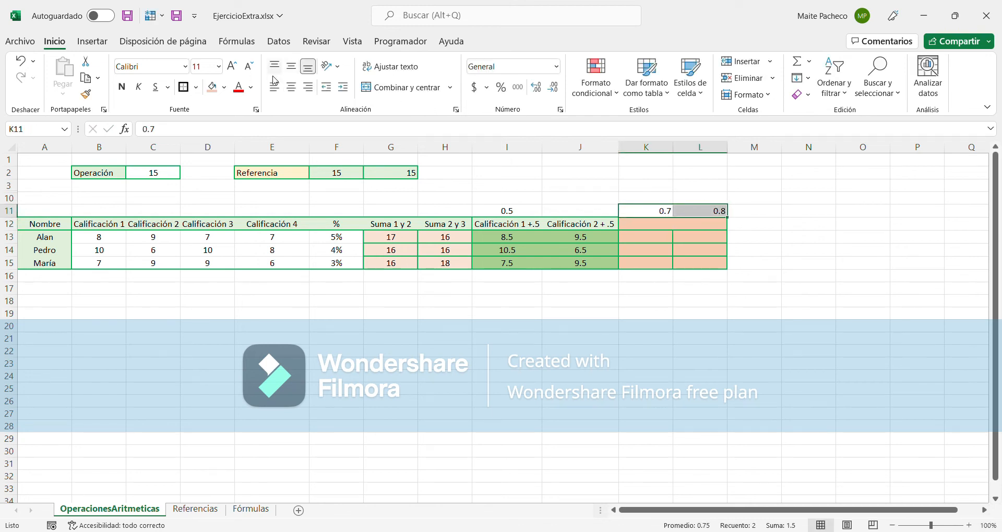
{"action": "left_click", "coordinate": [291, 87]}
{"action": "left_click", "coordinate": [654, 238]}
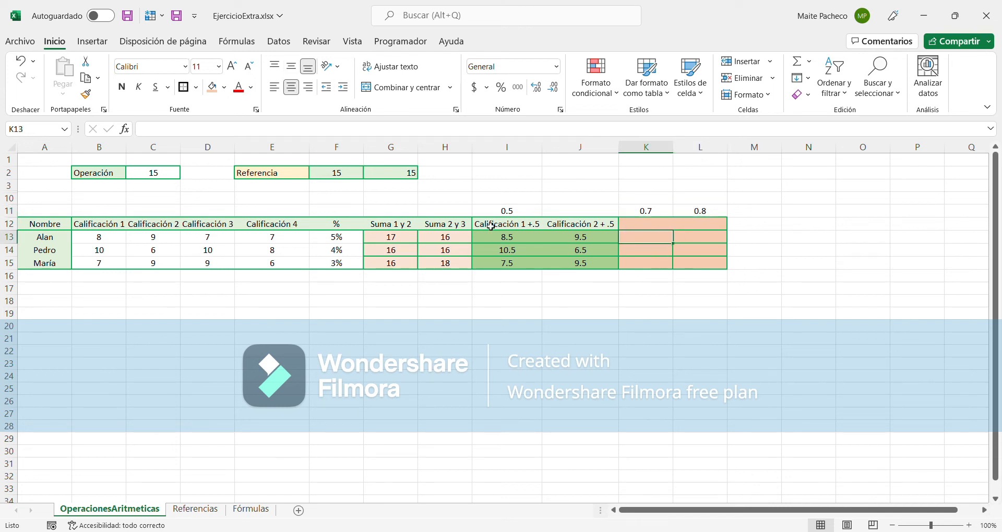
Copy the header Calificación 1 +.5 from I12 into K12 and fit column K's width to the text.
{"action": "left_click", "coordinate": [656, 224]}
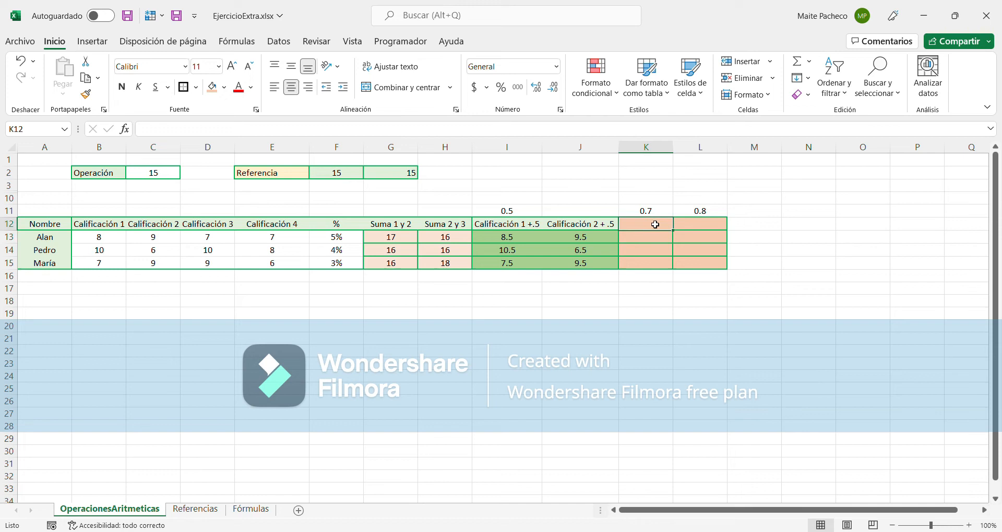
{"action": "left_click", "coordinate": [520, 226]}
{"action": "key", "text": "ctrl+c"}
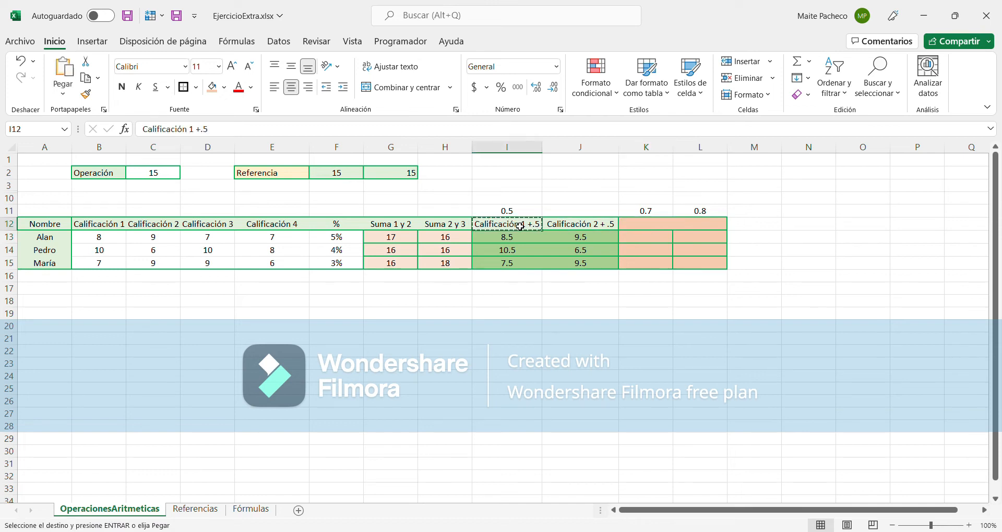
{"action": "key", "text": "Right"}
{"action": "key", "text": "Right"}
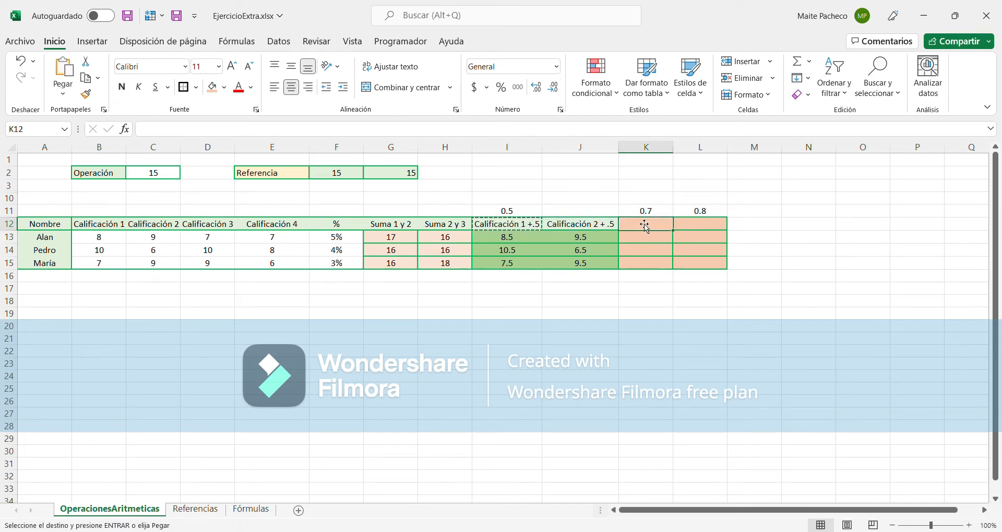
{"action": "key", "text": "ctrl+v"}
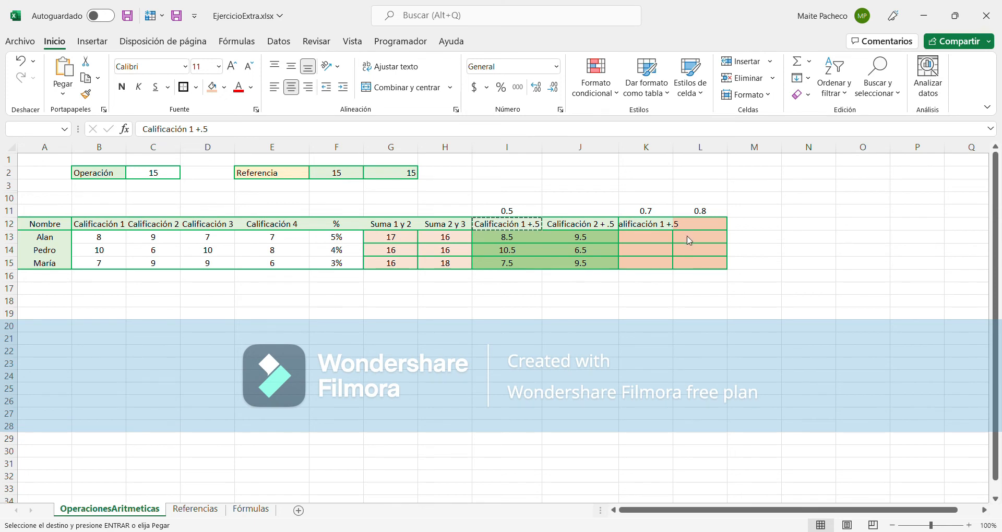
{"action": "double_click", "coordinate": [674, 148]}
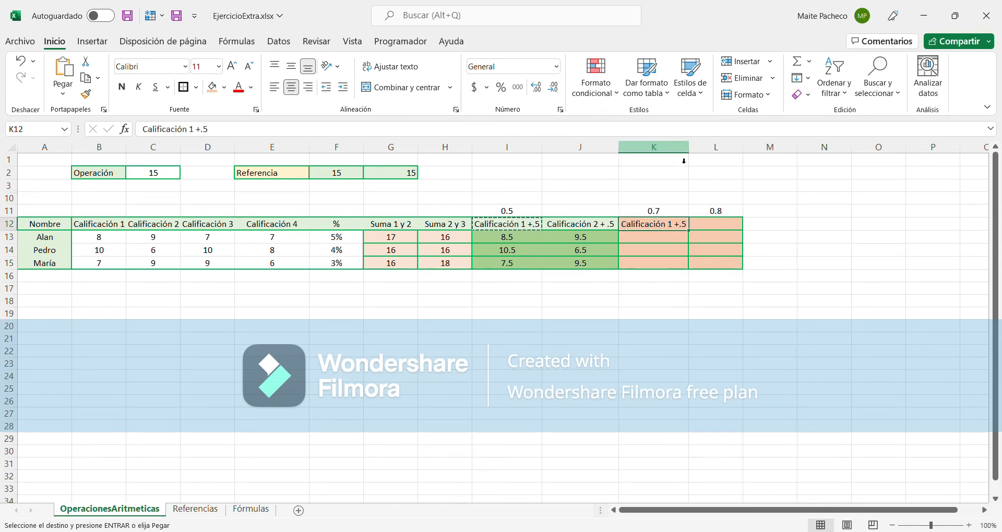
Change the copied header in K12 to Calificación 3 +.7.
{"action": "double_click", "coordinate": [679, 228]}
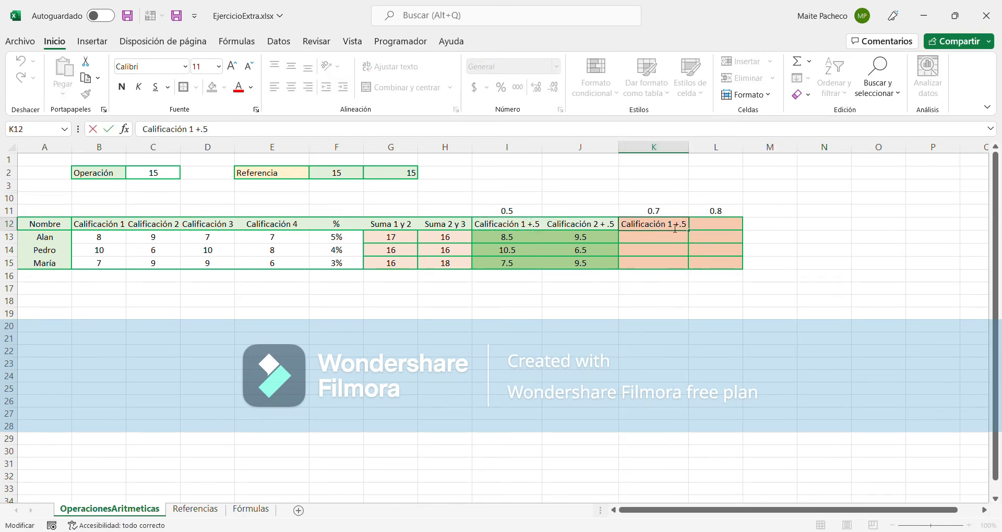
{"action": "key", "text": "BackSpace"}
{"action": "type", "text": "3"}
{"action": "key", "text": "BackSpace"}
{"action": "type", "text": "7"}
{"action": "key", "text": "Return"}
Copy the K12 header into L12 and fit column L's width to the text.
{"action": "left_click", "coordinate": [631, 228]}
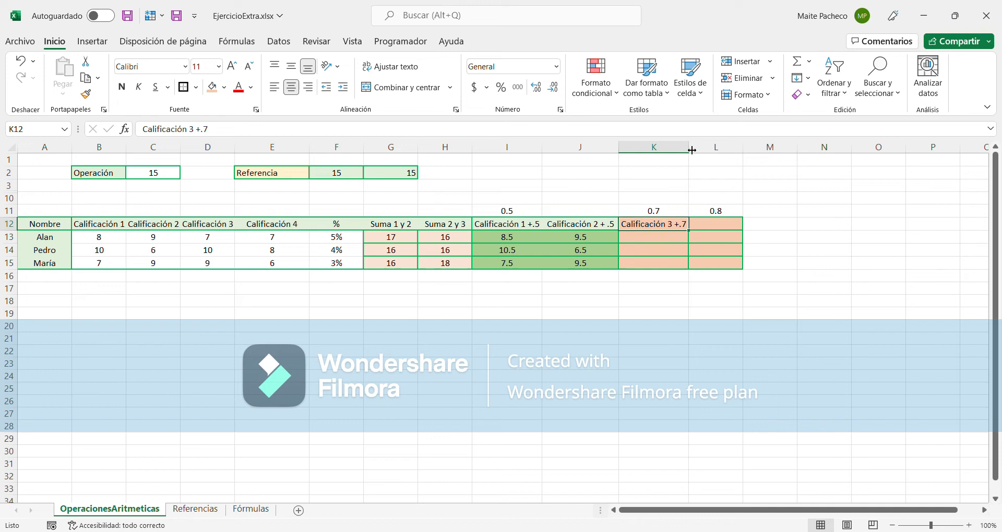
{"action": "key", "text": "ctrl+c"}
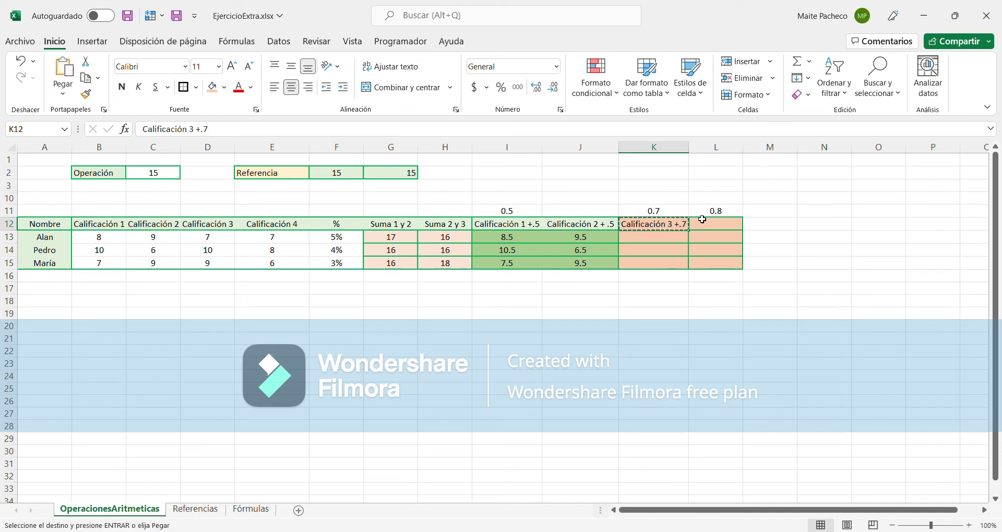
{"action": "left_click", "coordinate": [715, 239]}
{"action": "left_click", "coordinate": [715, 225]}
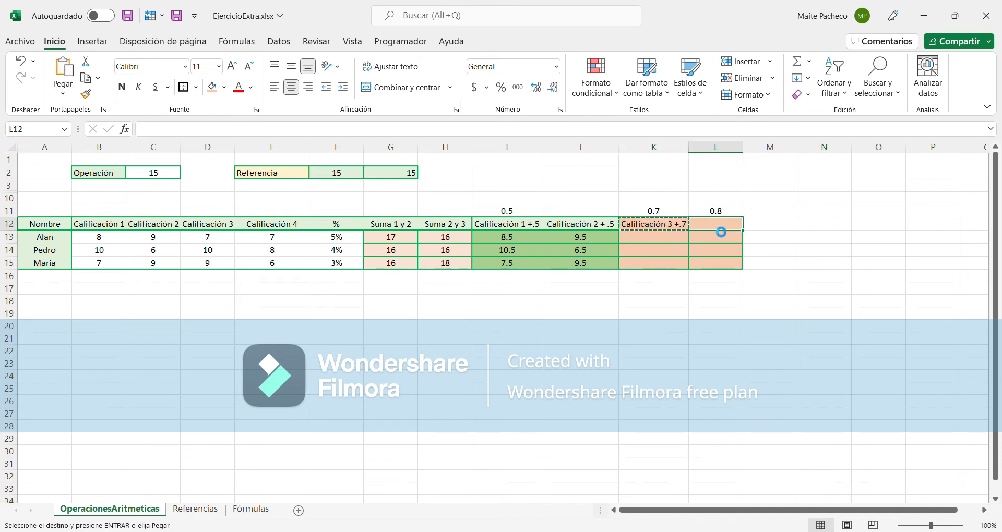
{"action": "key", "text": "Return"}
{"action": "double_click", "coordinate": [747, 153]}
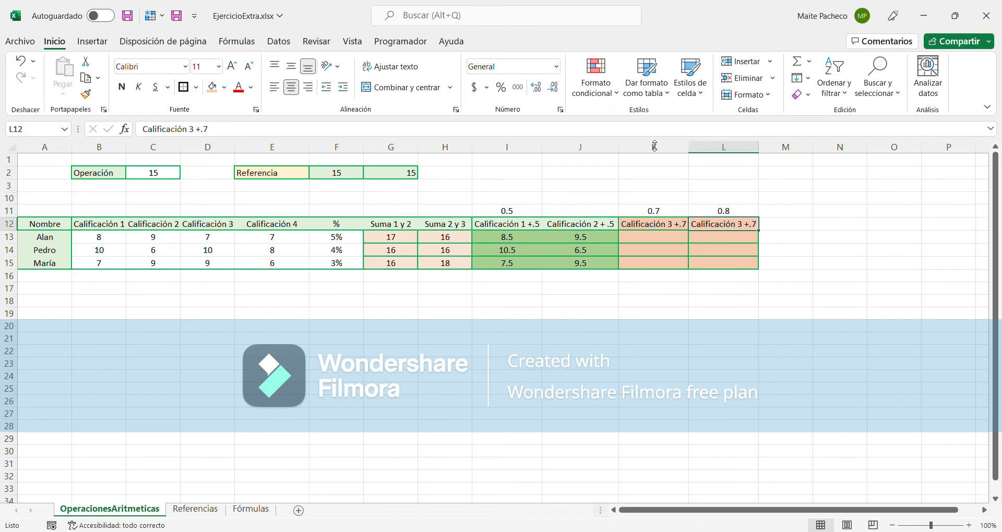
Change the copied header in L12 to Calificación 4 +.8.
{"action": "double_click", "coordinate": [744, 224]}
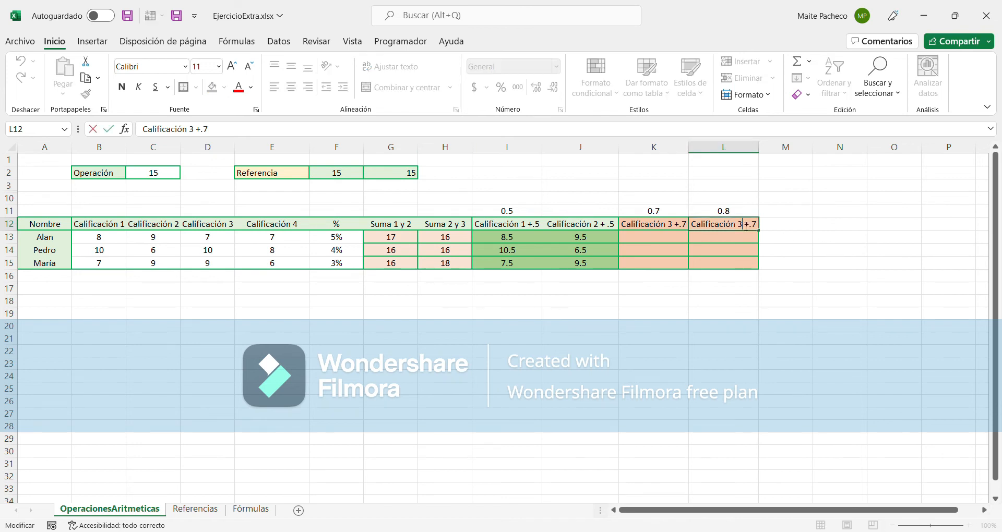
{"action": "key", "text": "BackSpace"}
{"action": "type", "text": "4"}
{"action": "key", "text": "BackSpace"}
{"action": "type", "text": "8"}
{"action": "key", "text": "Return"}
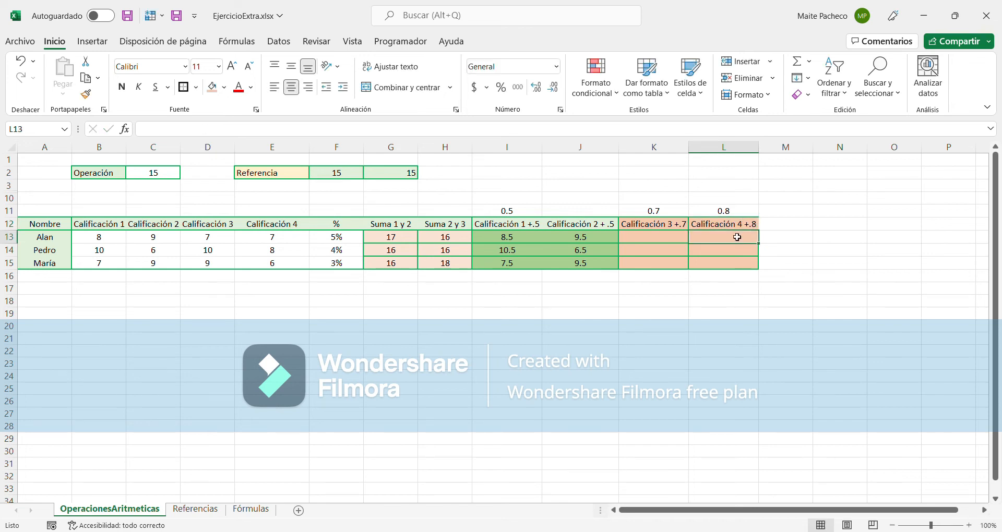
{"action": "left_click", "coordinate": [757, 161]}
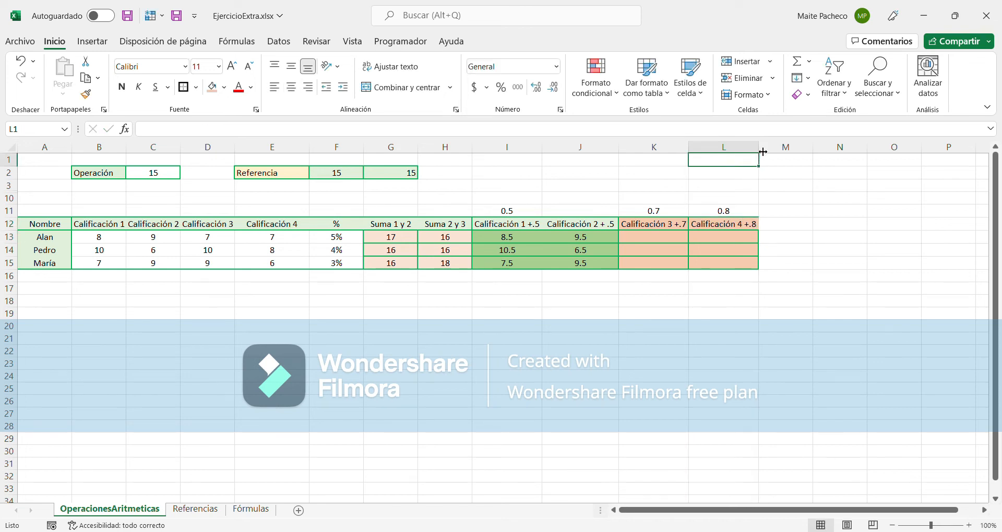
Enter the formula =D13+K11 in K13 to add the 0.7 bonus to Alan's Calificación 3.
{"action": "left_click", "coordinate": [661, 240]}
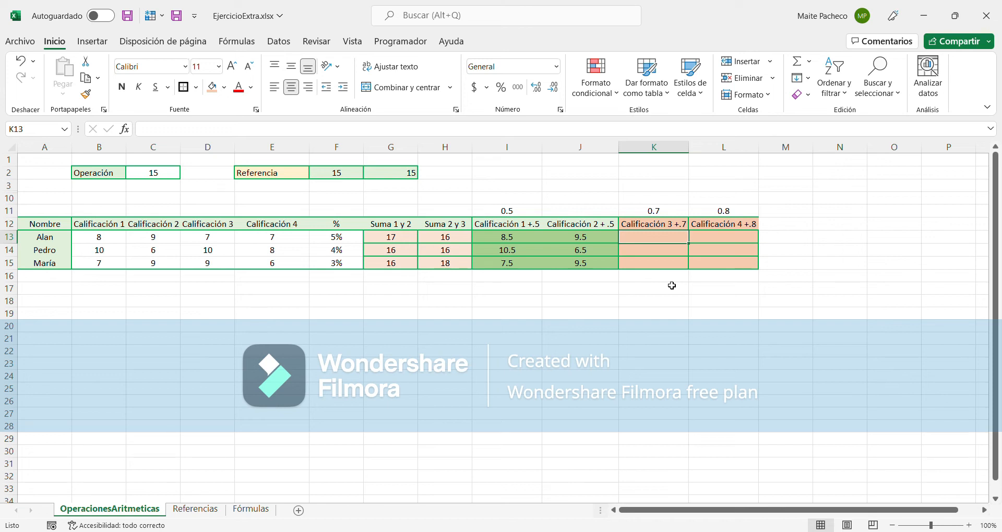
{"action": "type", "text": "="}
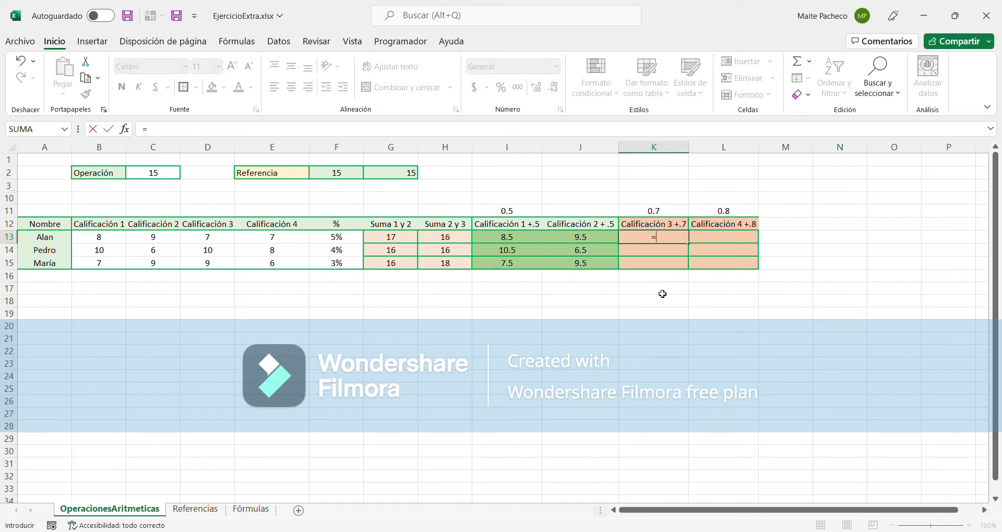
{"action": "left_click", "coordinate": [215, 244]}
{"action": "type", "text": "+"}
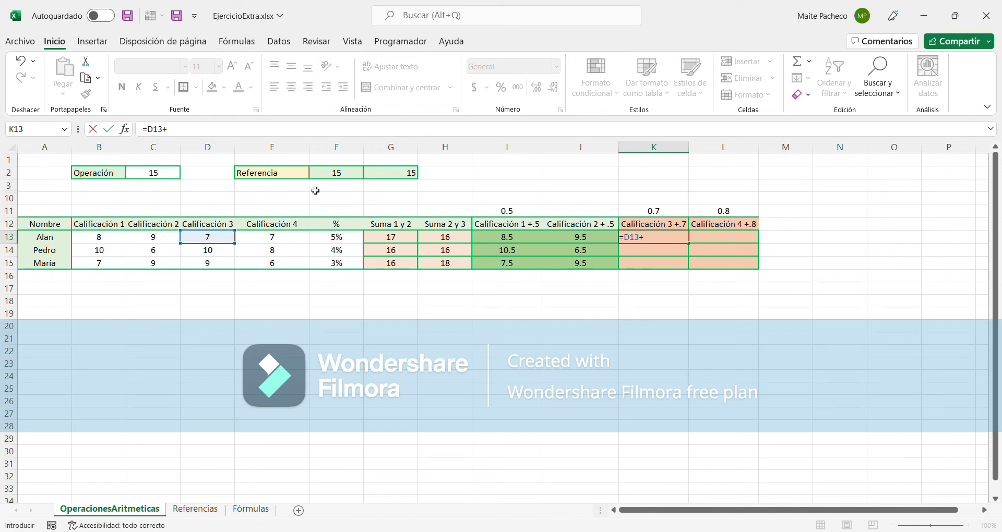
{"action": "left_click", "coordinate": [657, 214]}
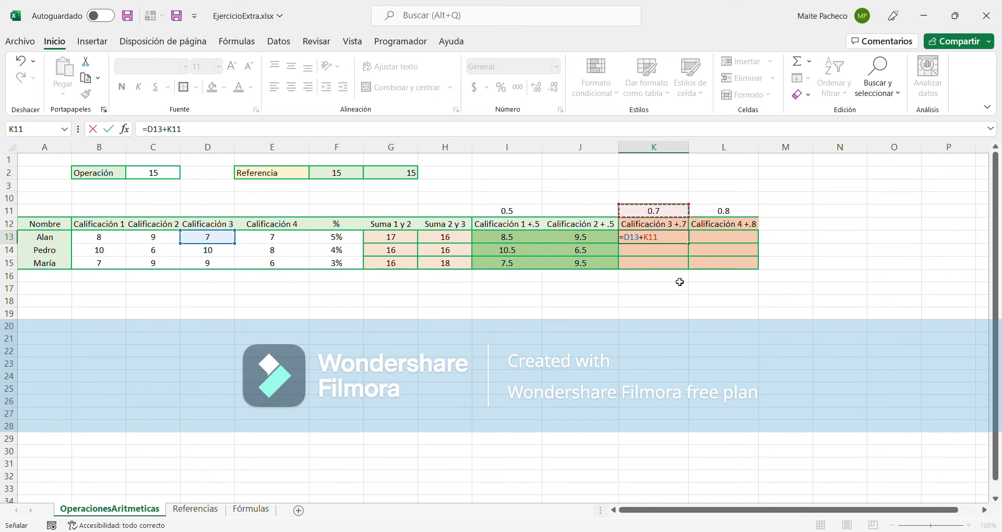
{"action": "key", "text": "Return"}
Copy the K13 formula with its relative references into K14 and examine the cells the copy references.
{"action": "left_click", "coordinate": [677, 240]}
{"action": "key", "text": "ctrl+c"}
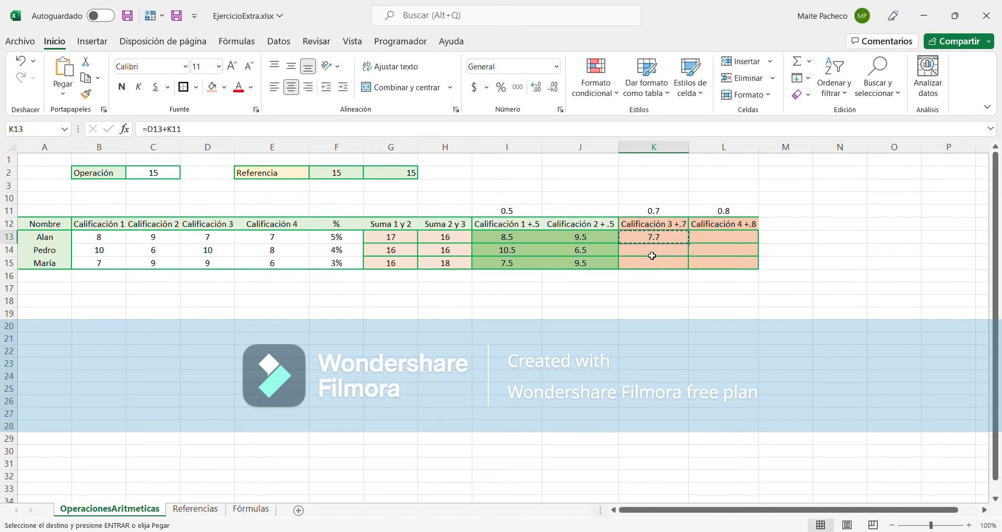
{"action": "left_click", "coordinate": [651, 254]}
{"action": "key", "text": "ctrl+v"}
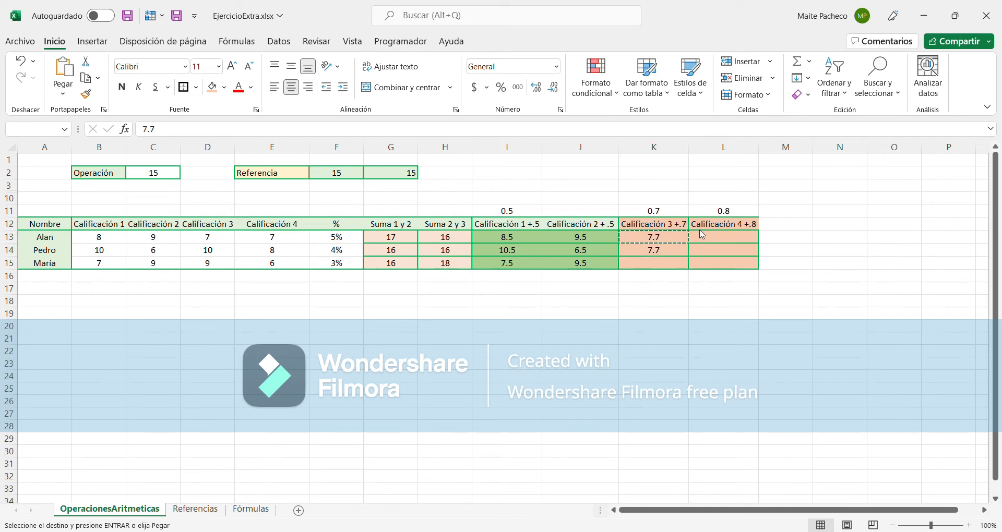
{"action": "double_click", "coordinate": [683, 255]}
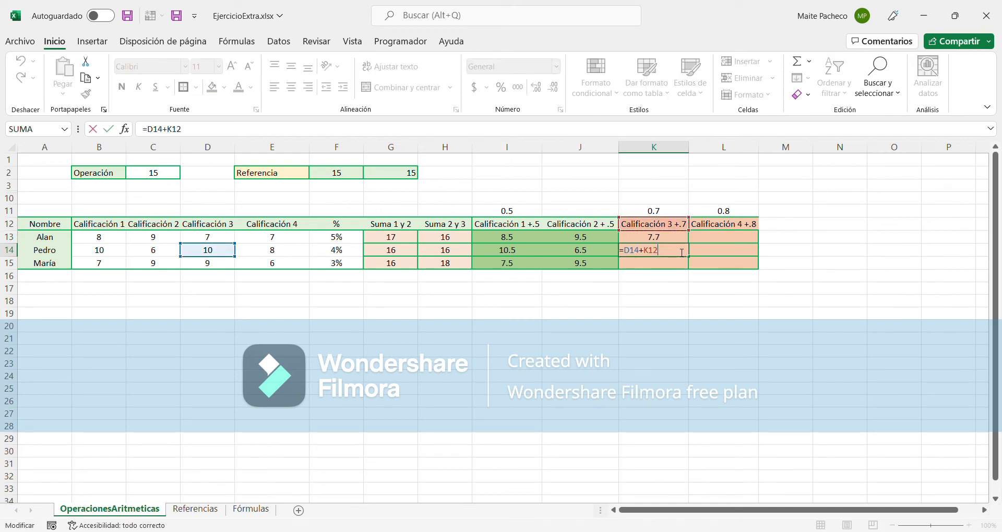
{"action": "key", "text": "Escape"}
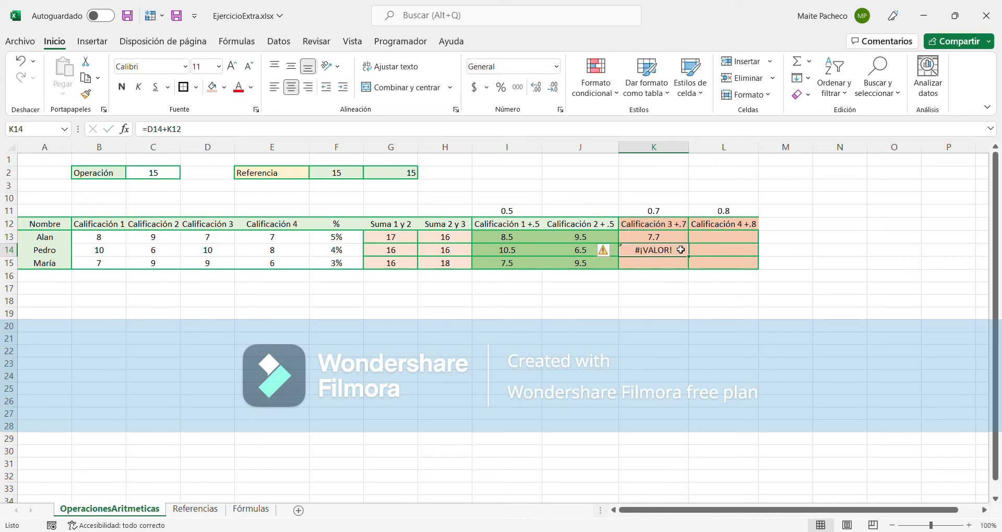
{"action": "double_click", "coordinate": [683, 255]}
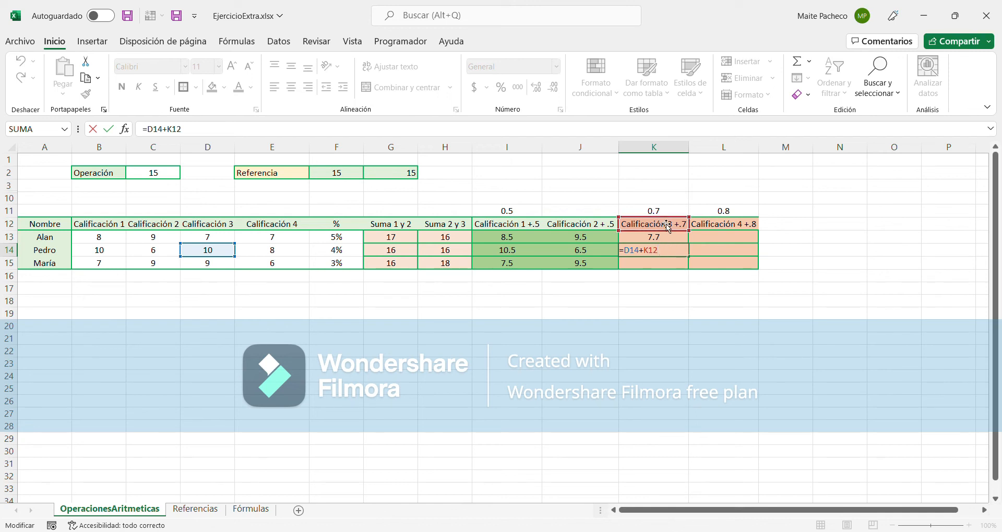
{"action": "key", "text": "Escape"}
Make the K11 reference absolute in the K13 formula so it reads =D13+$K$11.
{"action": "left_click", "coordinate": [668, 239]}
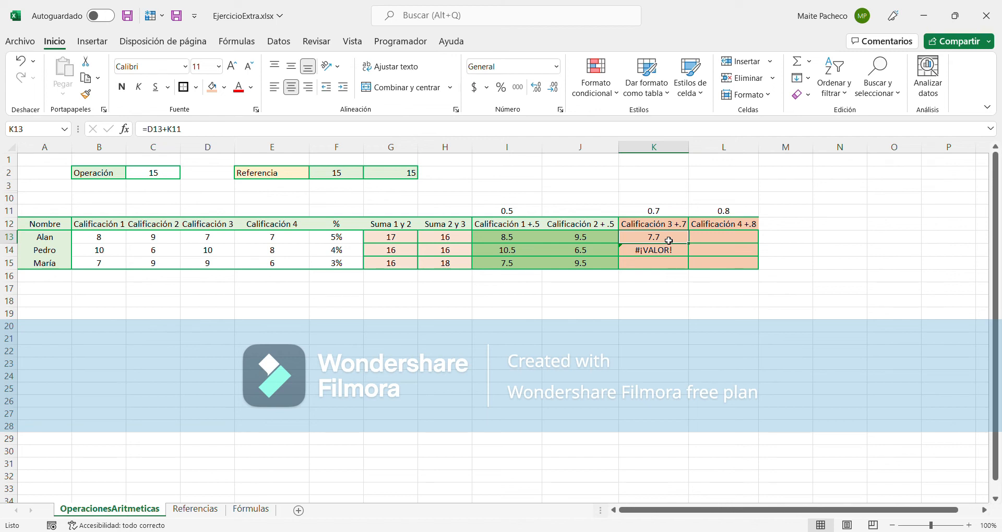
{"action": "double_click", "coordinate": [669, 241]}
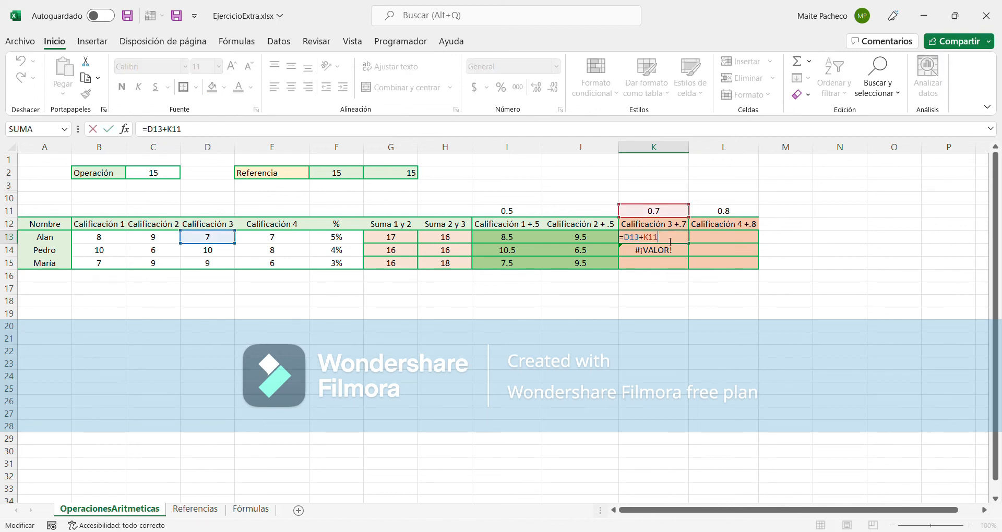
{"action": "left_click", "coordinate": [648, 242]}
{"action": "type", "text": "$"}
{"action": "left_click", "coordinate": [655, 241]}
{"action": "type", "text": "$"}
{"action": "key", "text": "Return"}
Copy the K13 formula with the absolute reference down to K14 and K15, and examine the cells K15 references.
{"action": "left_click", "coordinate": [653, 241]}
{"action": "key", "text": "ctrl+c"}
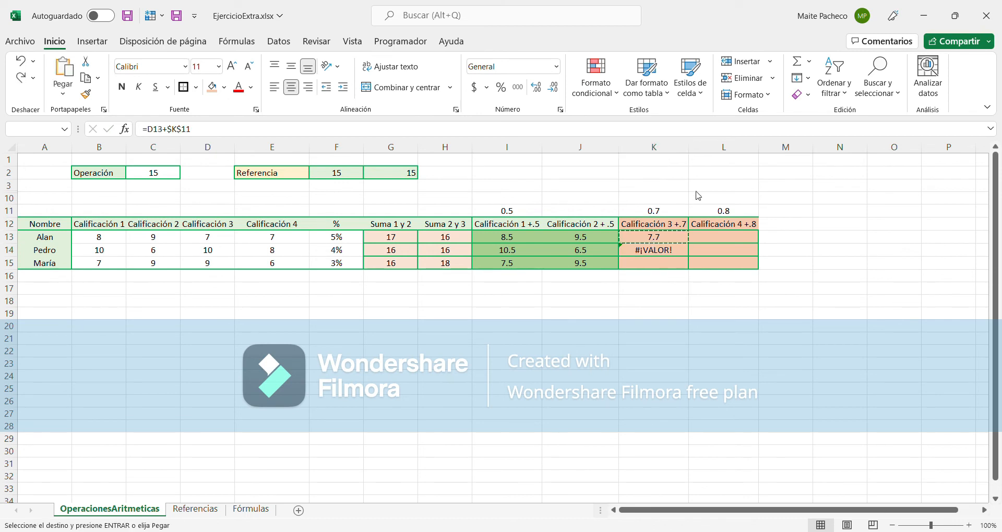
{"action": "left_click", "coordinate": [660, 251]}
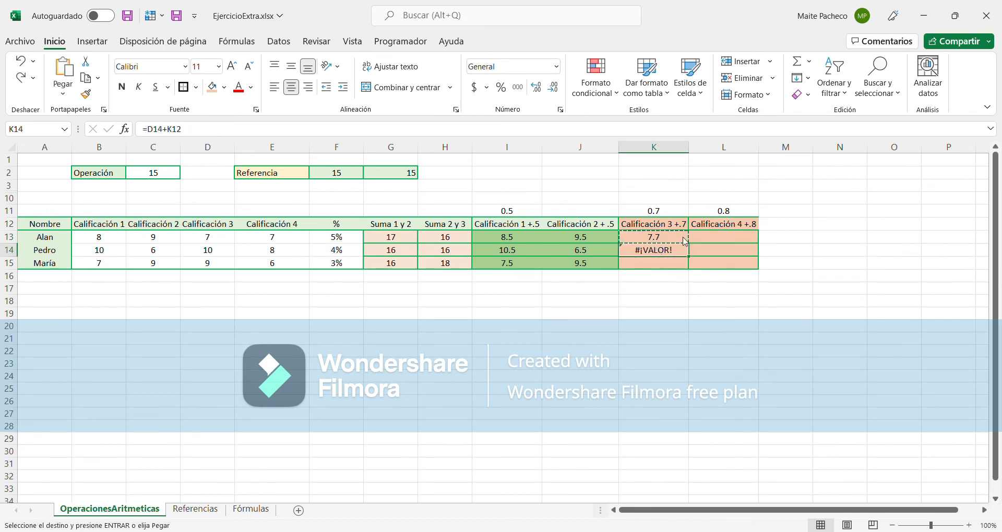
{"action": "key", "text": "ctrl+v"}
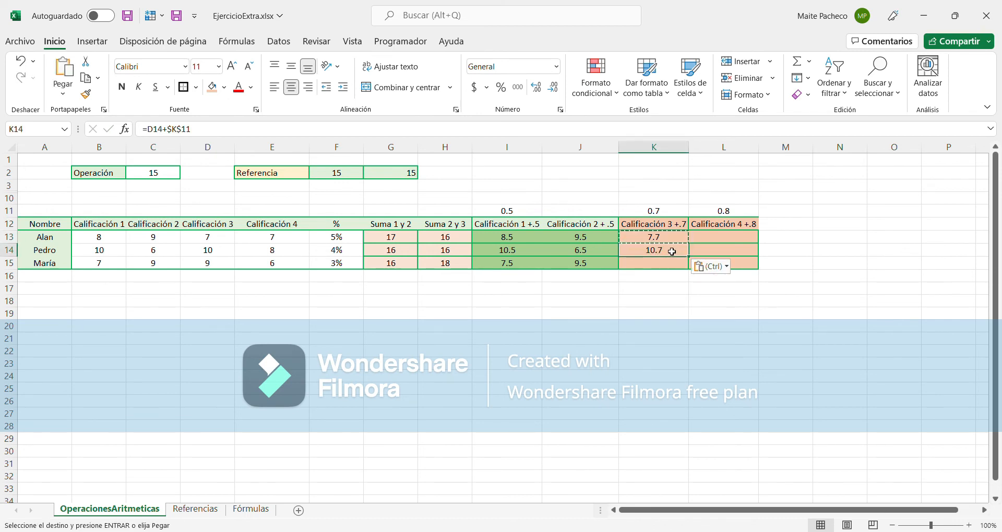
{"action": "double_click", "coordinate": [669, 248]}
{"action": "key", "text": "ctrl+c"}
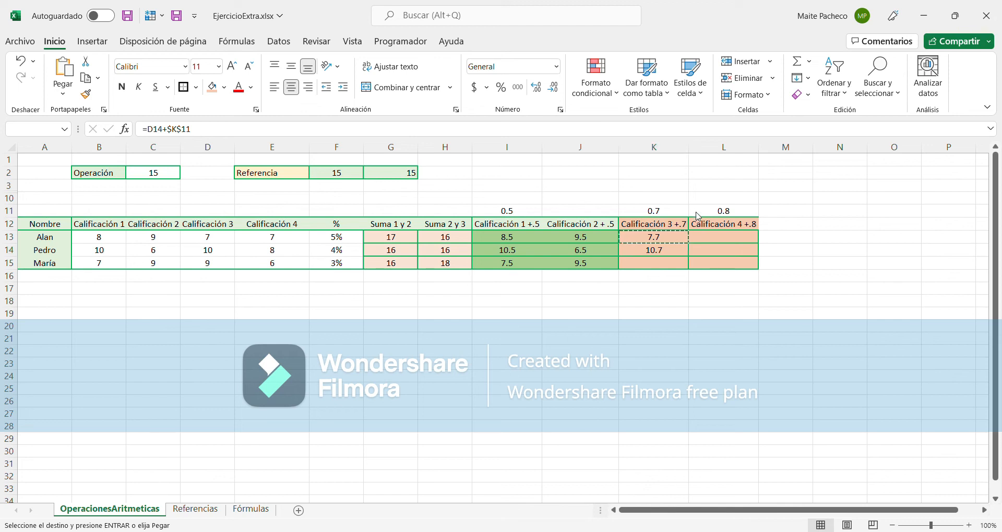
{"action": "left_click", "coordinate": [647, 262]}
{"action": "key", "text": "ctrl+v"}
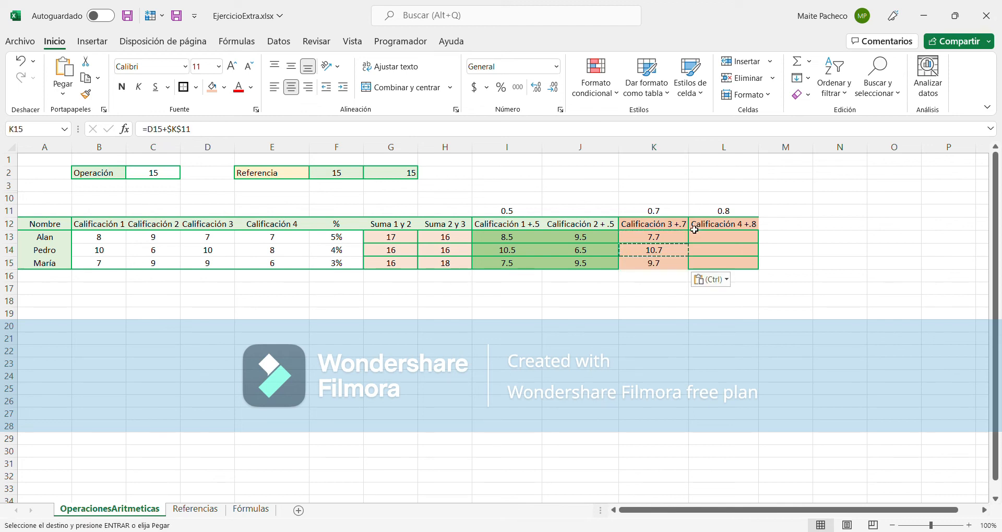
{"action": "double_click", "coordinate": [667, 268]}
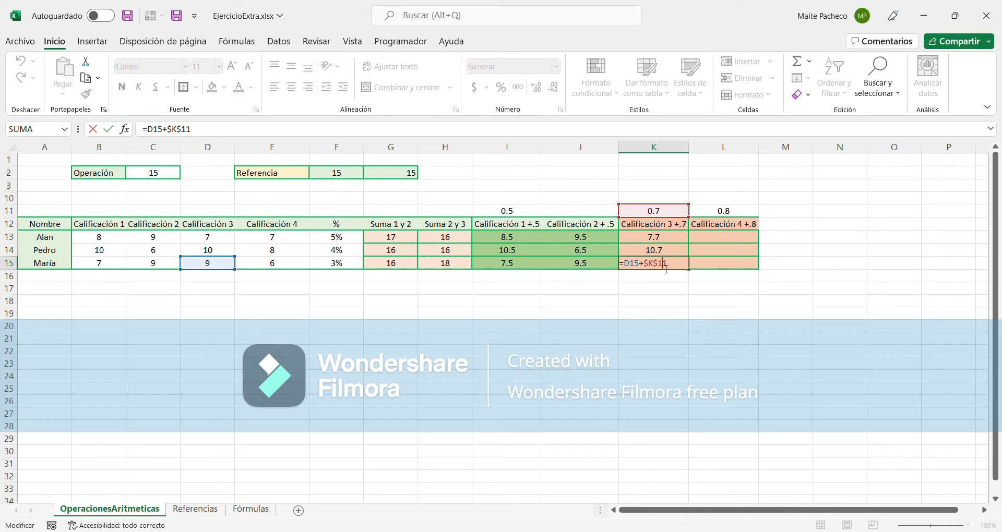
{"action": "key", "text": "Return"}
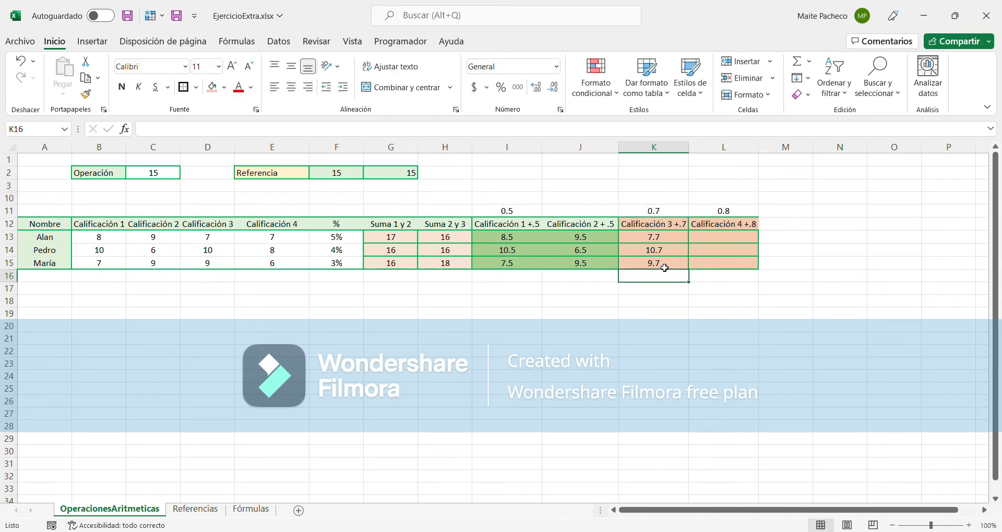
Copy the K13 formula with the absolute $K$11 reference across to L13 and examine the cells the copy references.
{"action": "left_click", "coordinate": [673, 239]}
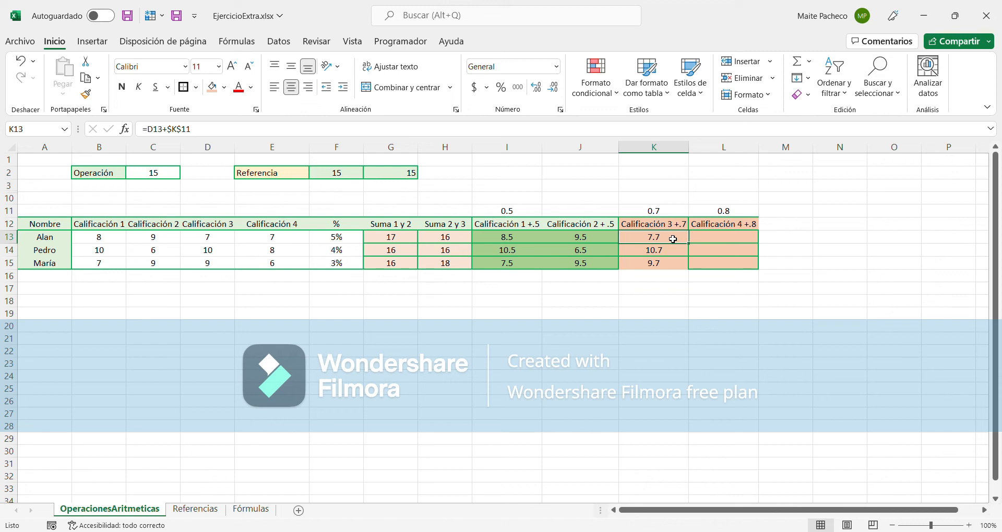
{"action": "key", "text": "ctrl+c"}
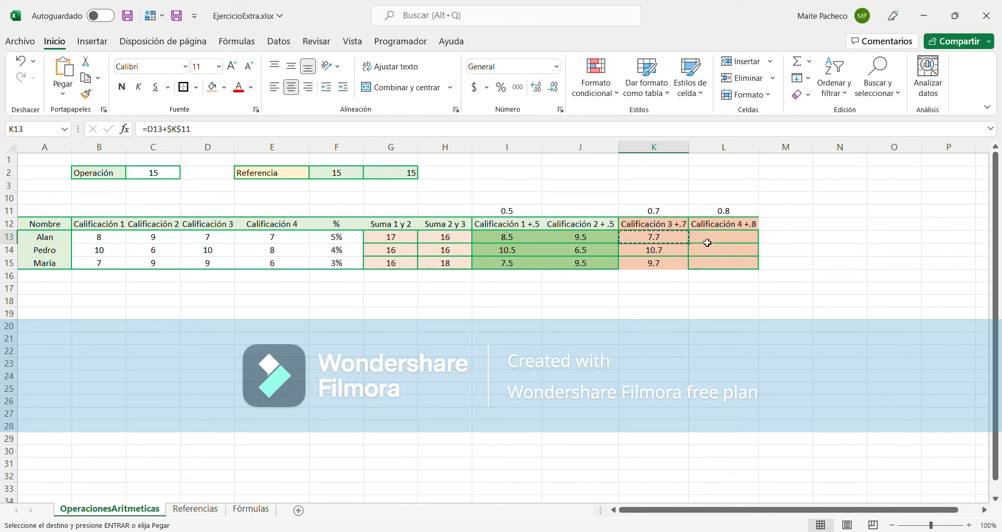
{"action": "left_click", "coordinate": [707, 241]}
{"action": "key", "text": "ctrl+v"}
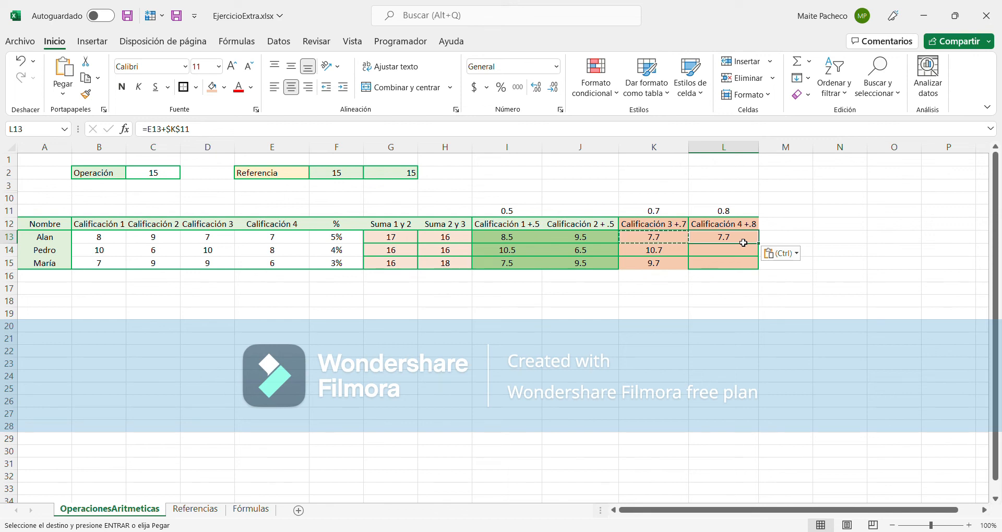
{"action": "double_click", "coordinate": [745, 243]}
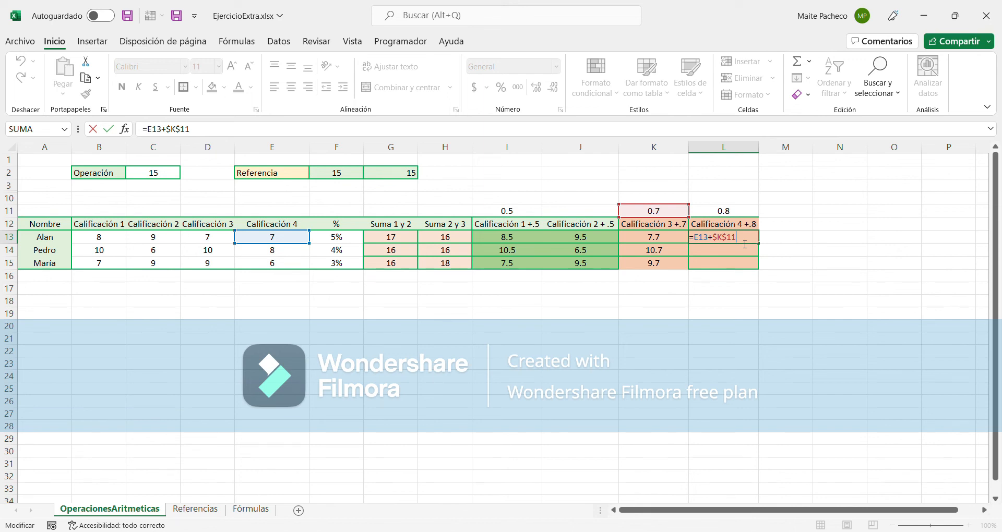
{"action": "key", "text": "Return"}
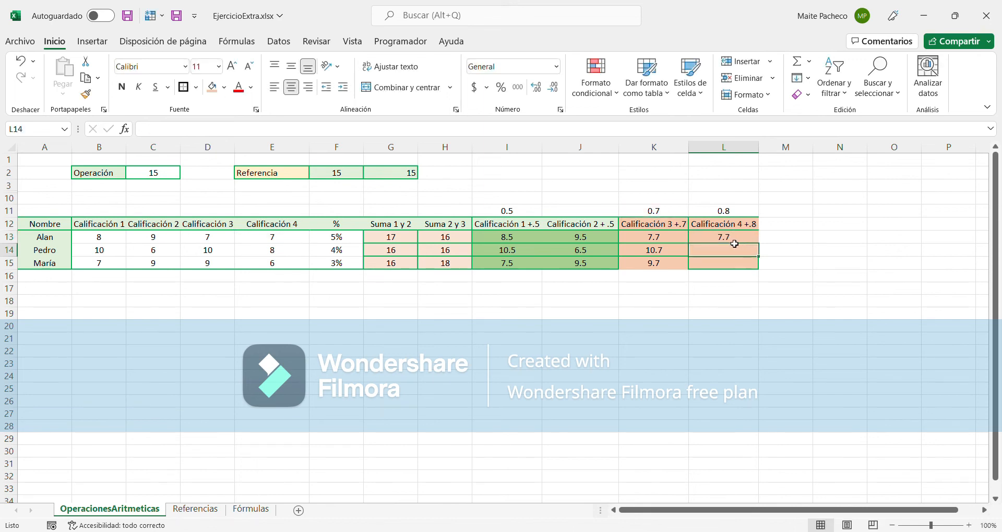
Change the K11 reference in K13 to lock only the row, so the formula reads =D13+K$11.
{"action": "double_click", "coordinate": [685, 239]}
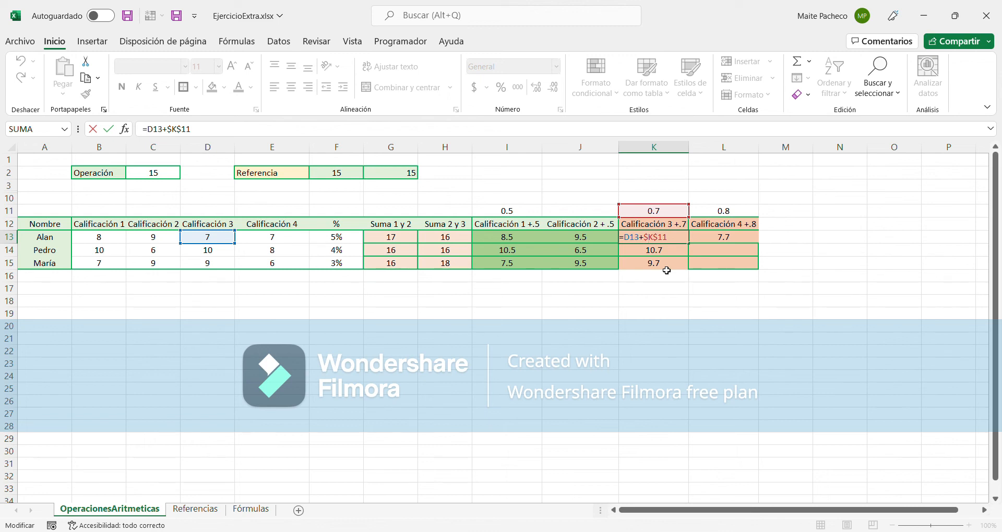
{"action": "key", "text": "BackSpace"}
{"action": "key", "text": "Return"}
Copy the K13 formula with the mixed K$11 reference across to L13 and examine the cells L13 references.
{"action": "left_click", "coordinate": [674, 241]}
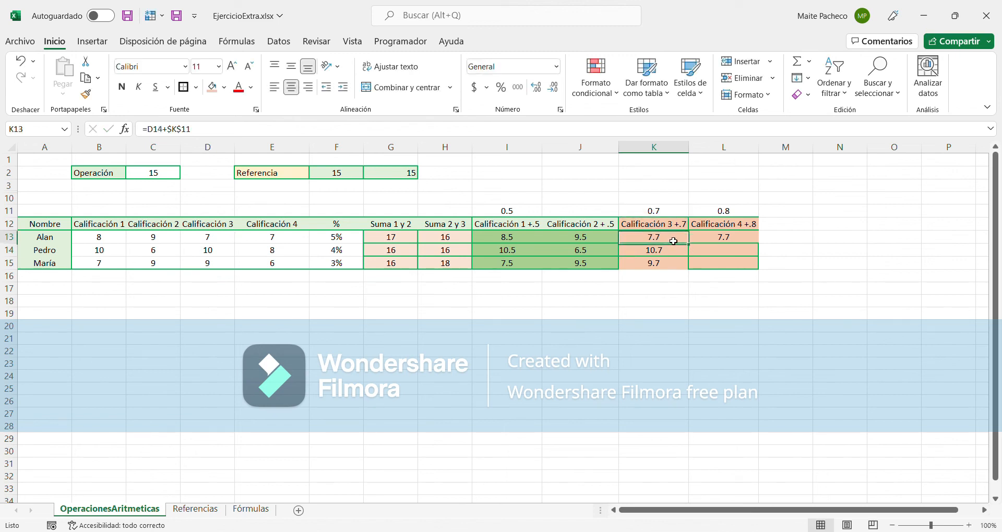
{"action": "key", "text": "ctrl+c"}
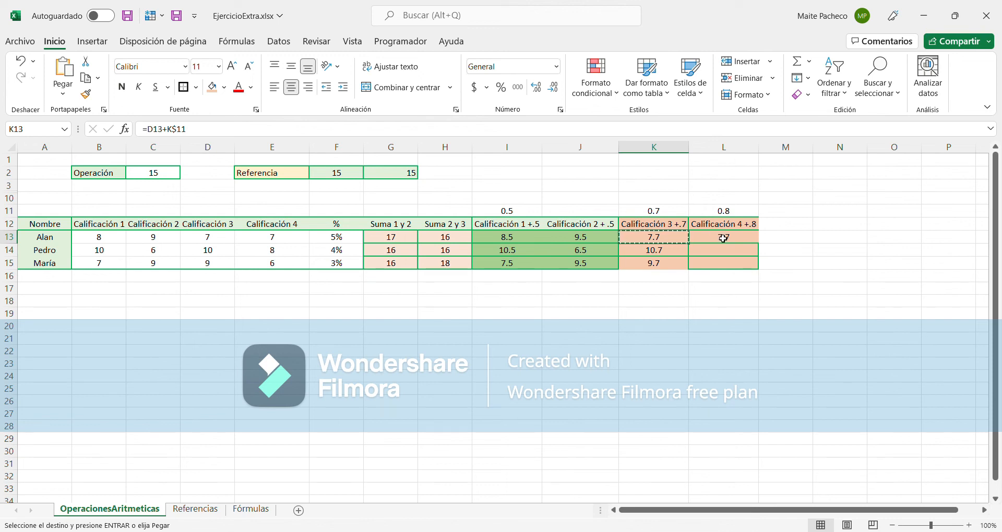
{"action": "left_click", "coordinate": [723, 239]}
{"action": "key", "text": "ctrl+v"}
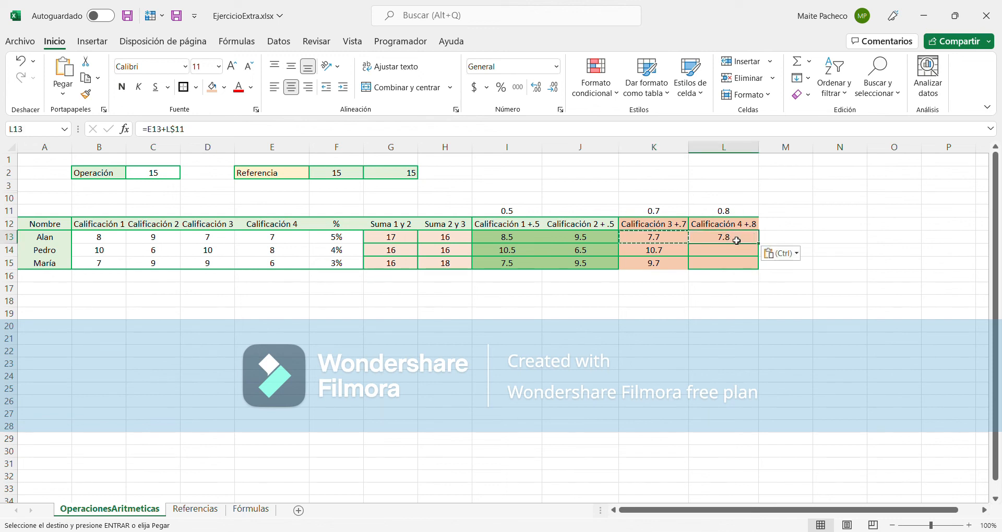
{"action": "double_click", "coordinate": [740, 241]}
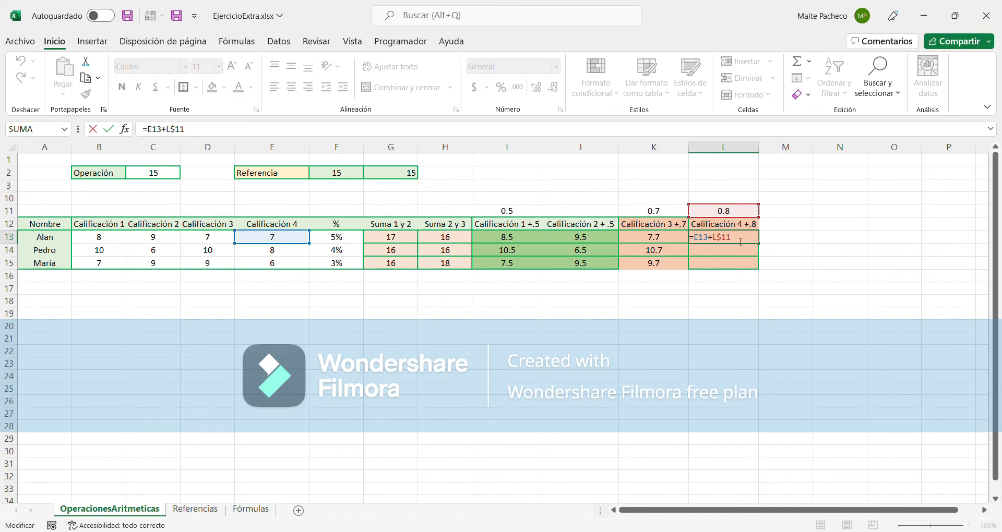
{"action": "key", "text": "Return"}
Copy the mixed-reference formula from K13 down to K14 and examine the cells K14 references.
{"action": "left_click", "coordinate": [682, 242]}
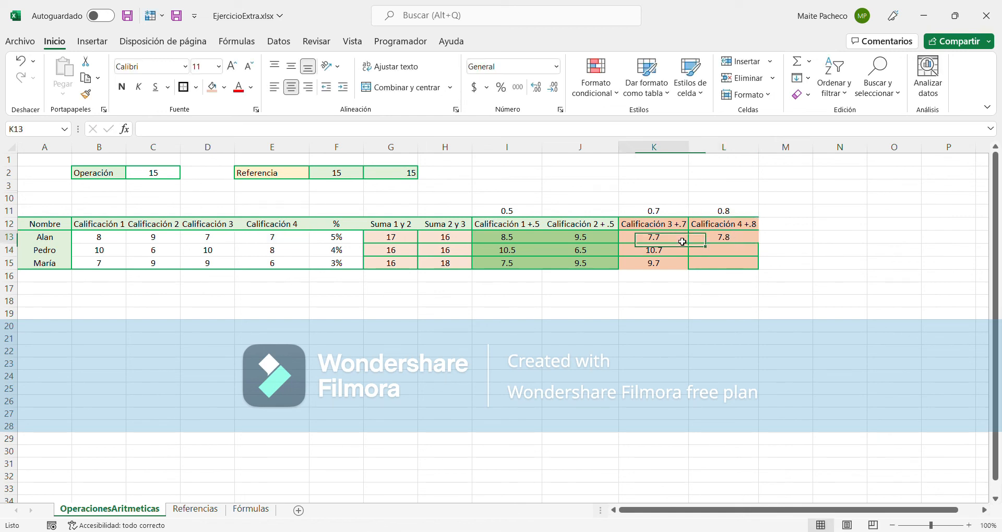
{"action": "key", "text": "ctrl+c"}
{"action": "left_click", "coordinate": [680, 252]}
{"action": "key", "text": "ctrl+v"}
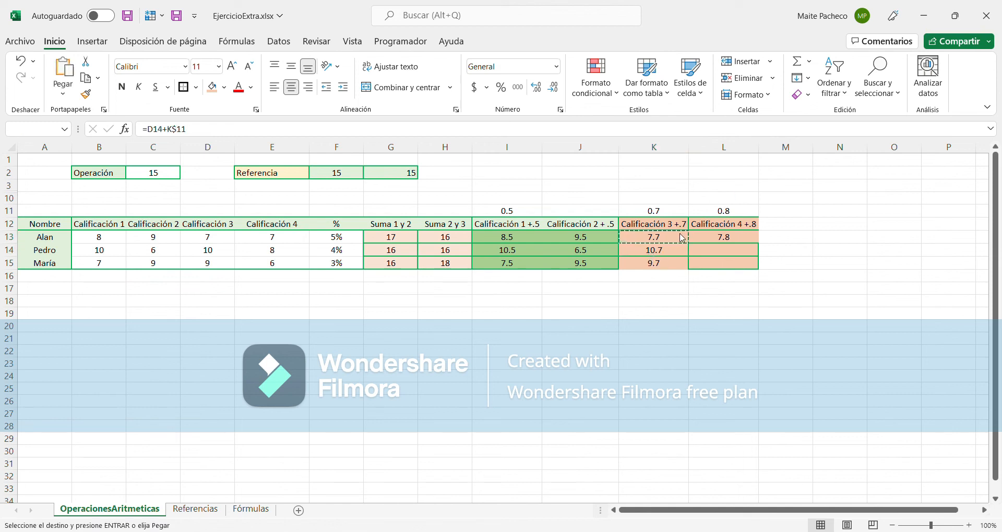
{"action": "double_click", "coordinate": [671, 254]}
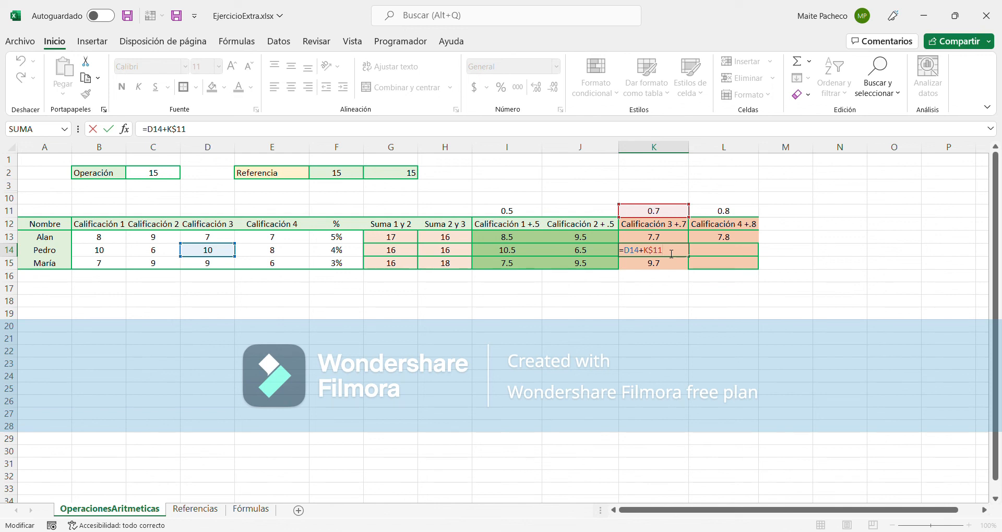
{"action": "key", "text": "Return"}
Copy the K14 formula with its mixed reference down to María's cell, K15.
{"action": "left_click", "coordinate": [670, 252]}
{"action": "key", "text": "ctrl+c"}
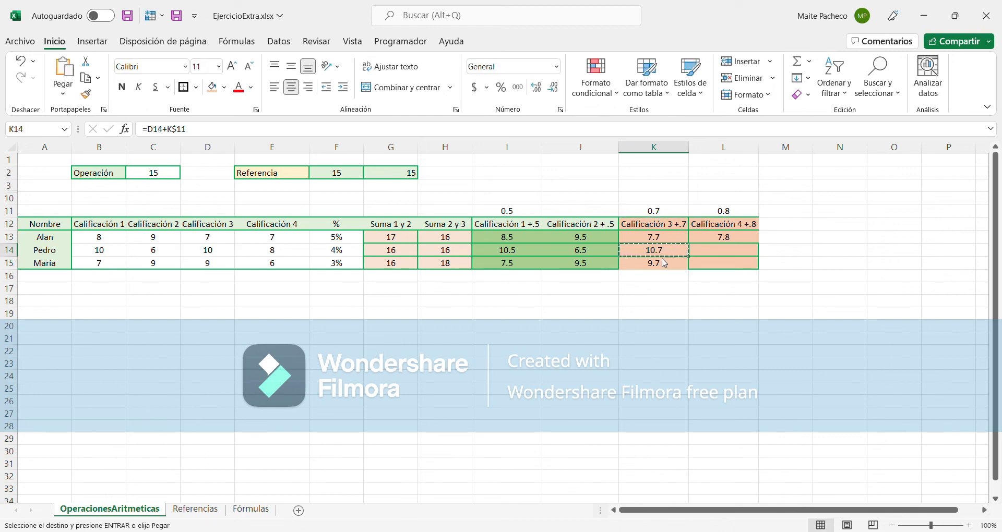
{"action": "right_click", "coordinate": [668, 266]}
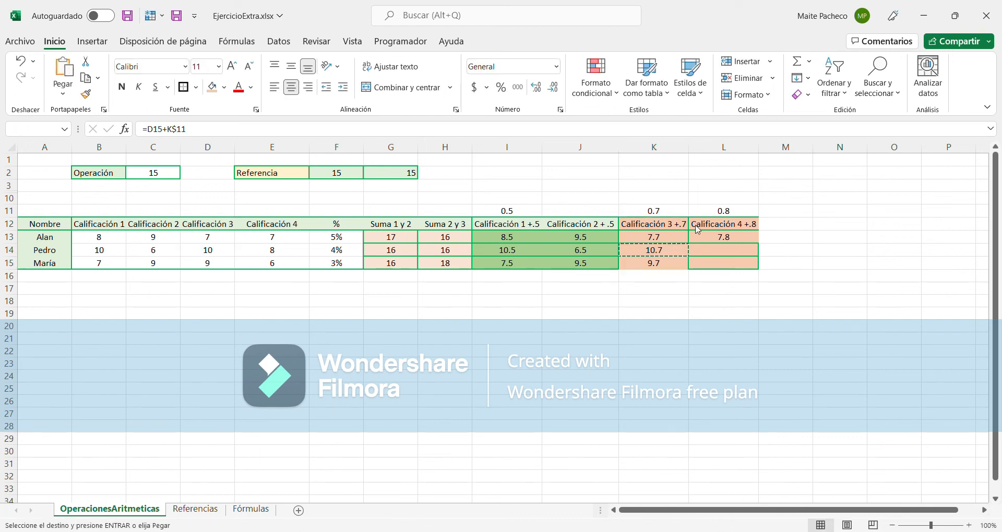
{"action": "left_click", "coordinate": [697, 229]}
{"action": "key", "text": "Escape"}
Copy the mixed-reference formula from K13 into L14 and examine the cells L14 references.
{"action": "left_click", "coordinate": [674, 238]}
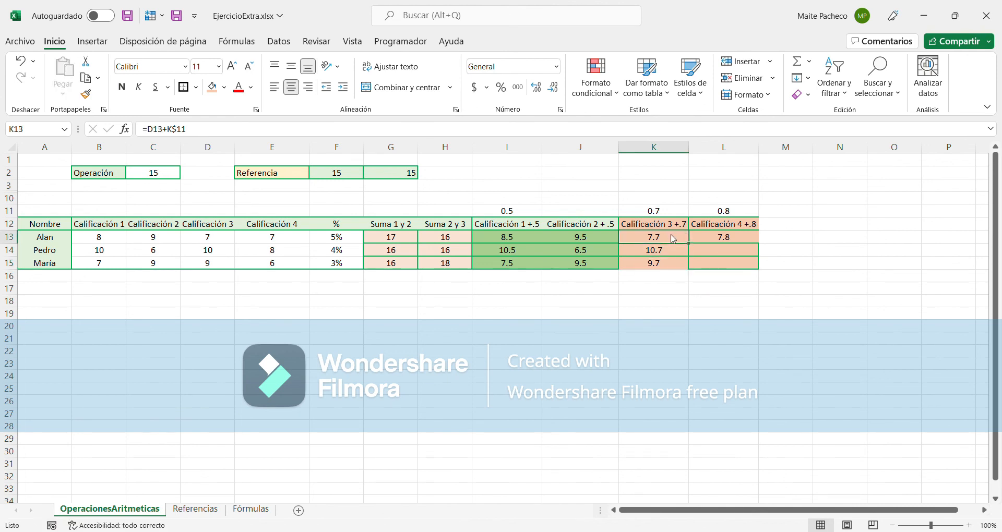
{"action": "key", "text": "ctrl+c"}
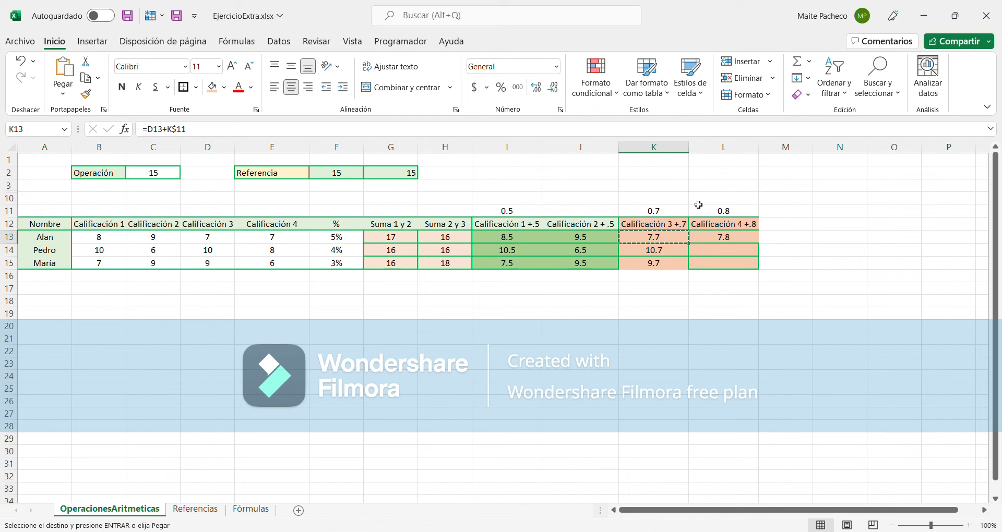
{"action": "left_click", "coordinate": [715, 252]}
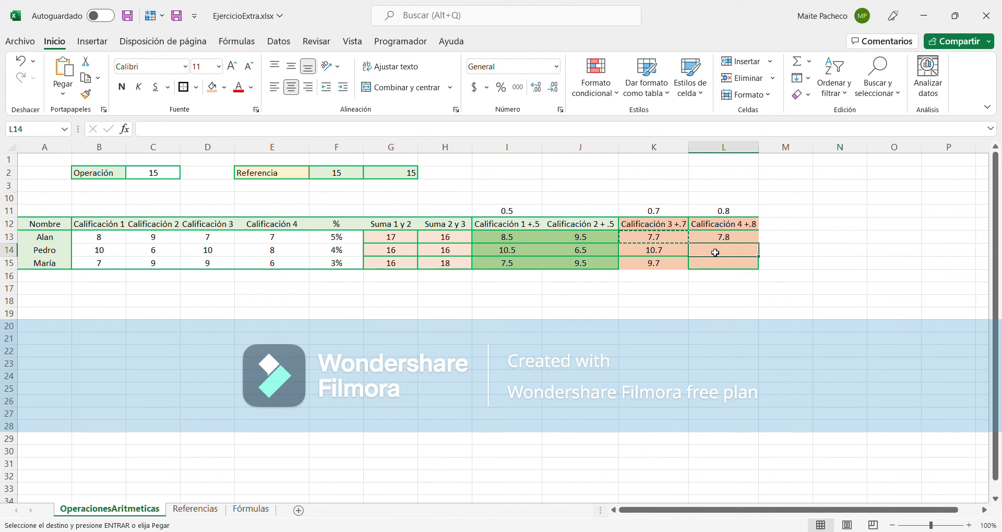
{"action": "key", "text": "ctrl+v"}
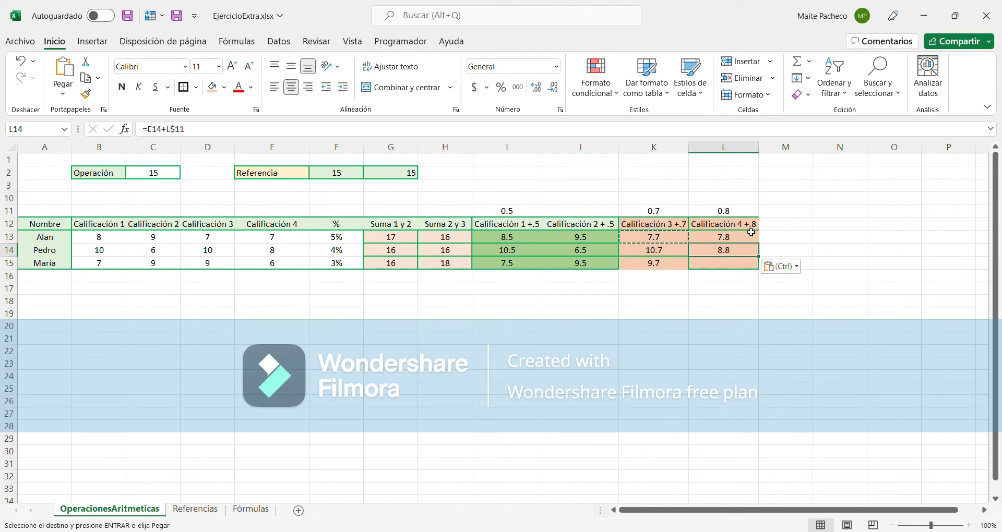
{"action": "double_click", "coordinate": [745, 252]}
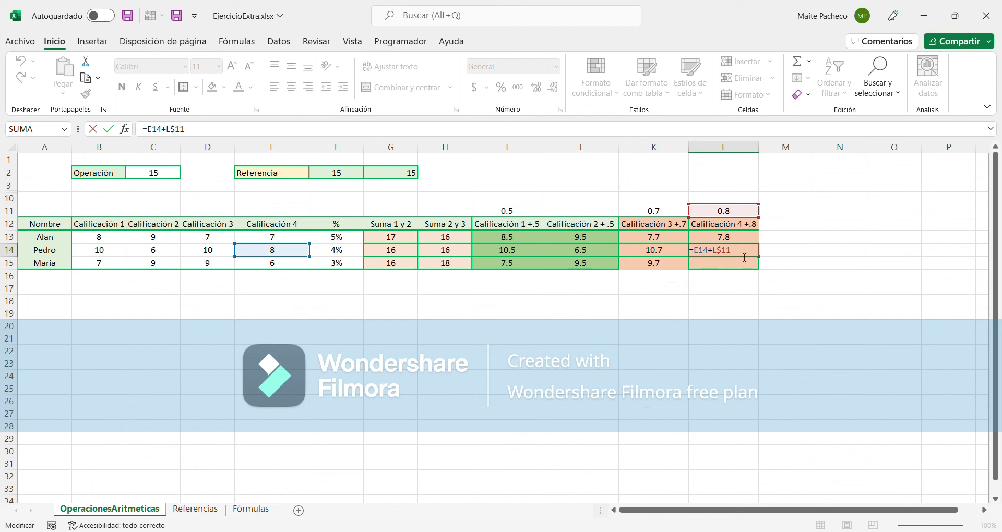
{"action": "key", "text": "Return"}
Copy the L14 formula down to L15 to complete the Calificación 4 +.8 column.
{"action": "left_click", "coordinate": [742, 253]}
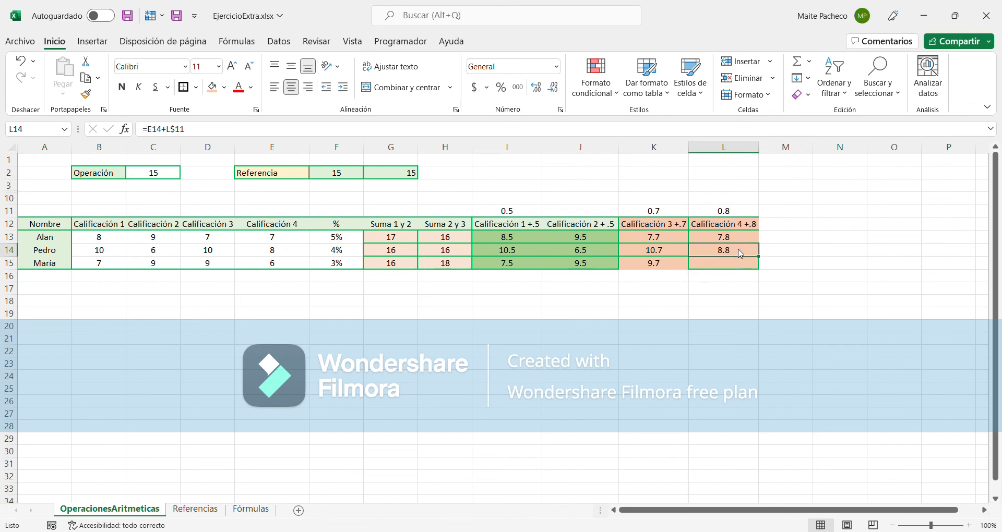
{"action": "key", "text": "ctrl+c"}
{"action": "left_click", "coordinate": [731, 264]}
{"action": "key", "text": "ctrl+v"}
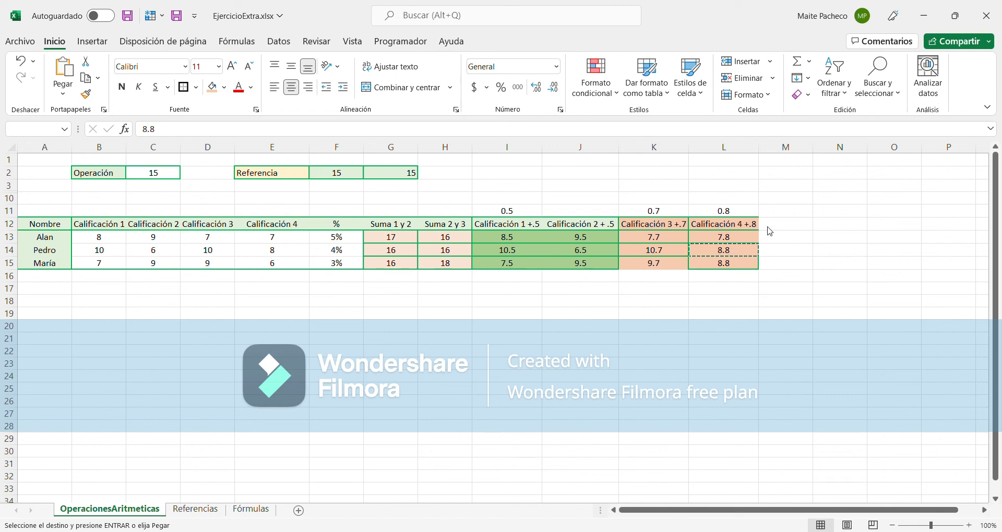
{"action": "key", "text": "ctrl+v"}
{"action": "key", "text": "Escape"}
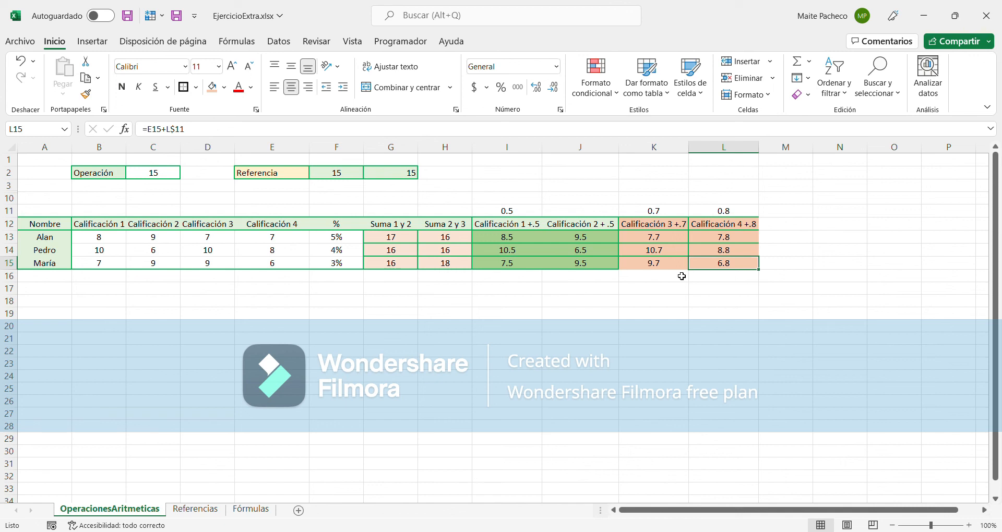
{"action": "left_click", "coordinate": [600, 376]}
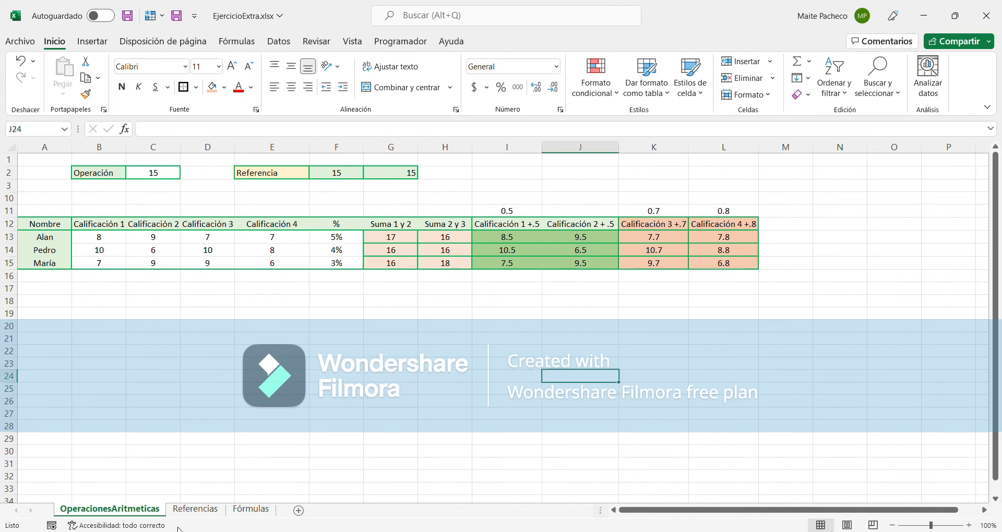
{"action": "left_click", "coordinate": [191, 514]}
{"action": "left_click", "coordinate": [149, 514]}
Fill the G13 formula =B13+C13 down to G14 and examine the cells G14 references.
{"action": "left_click", "coordinate": [386, 241]}
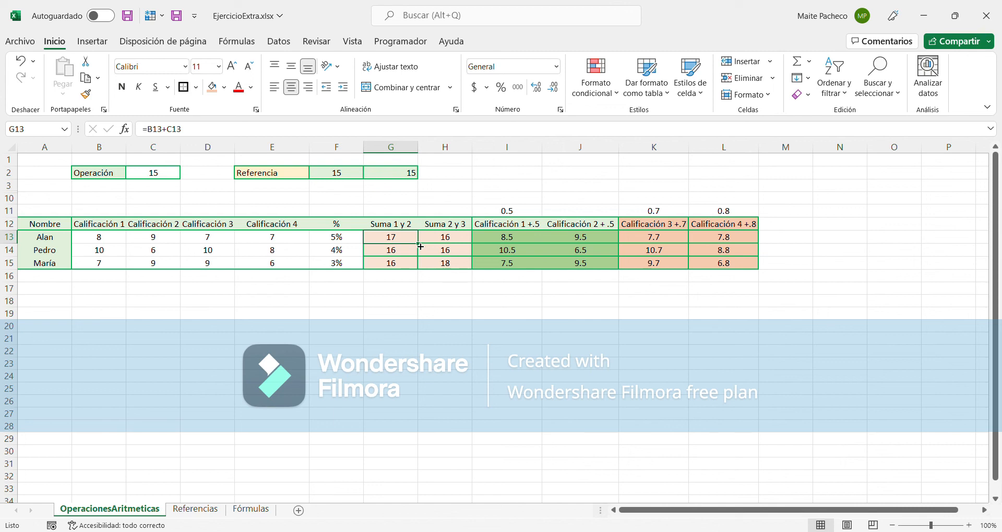
{"action": "left_click_drag", "start_coordinate": [420, 246], "coordinate": [421, 246]}
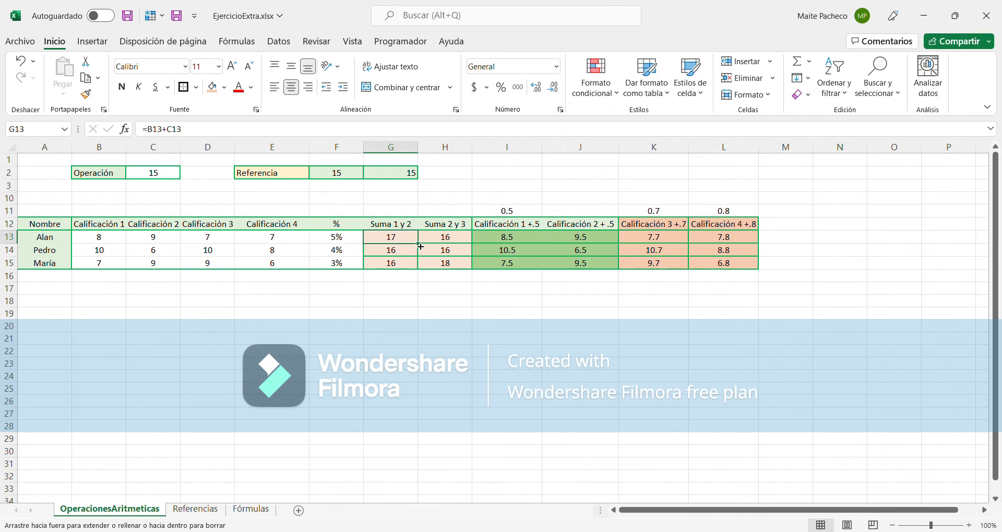
{"action": "left_click_drag", "start_coordinate": [421, 247], "coordinate": [420, 248]}
{"action": "left_click_drag", "start_coordinate": [420, 248], "coordinate": [421, 260]}
{"action": "left_click_drag", "start_coordinate": [420, 260], "coordinate": [420, 261]}
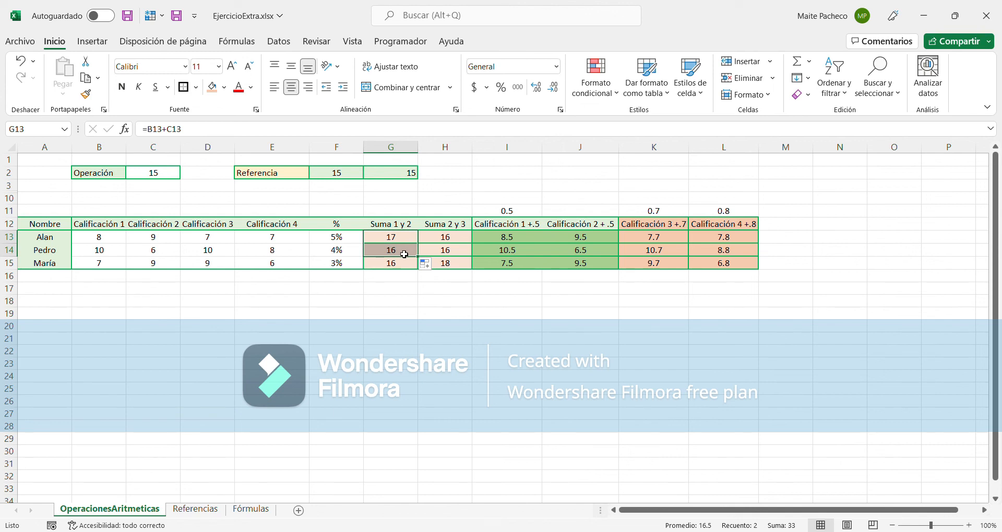
{"action": "double_click", "coordinate": [404, 254]}
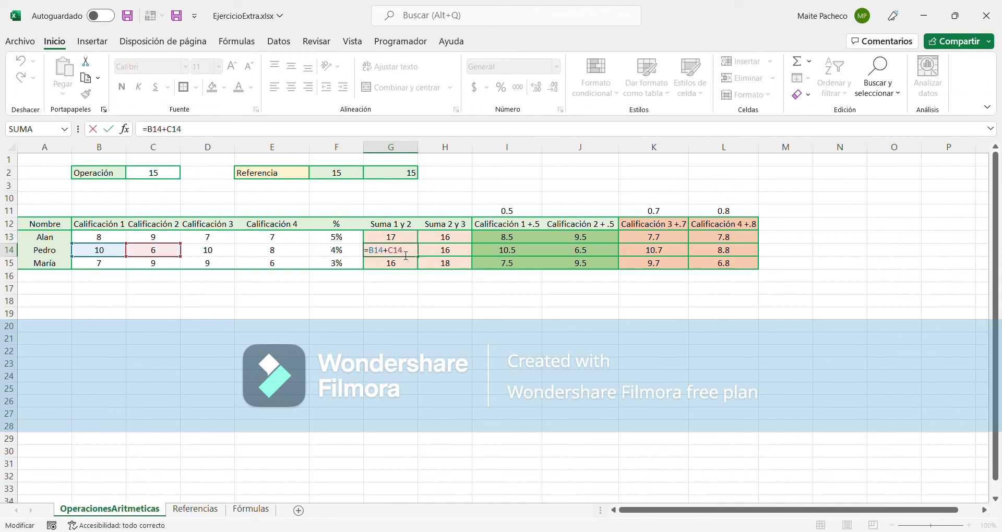
{"action": "key", "text": "Return"}
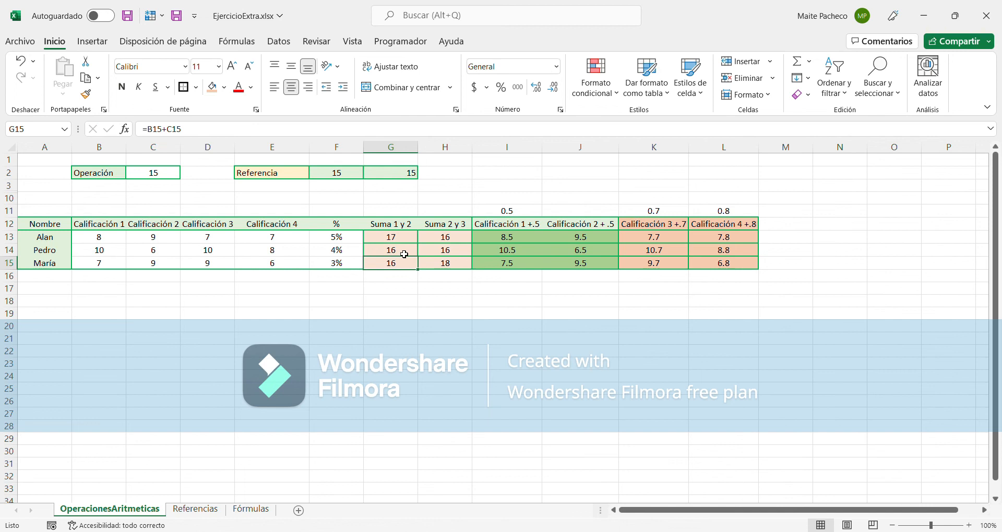
Clear G14:G15 and refill them by extending the G13 formula down, checking which cells G15 references.
{"action": "left_click_drag", "start_coordinate": [404, 254], "coordinate": [404, 263]}
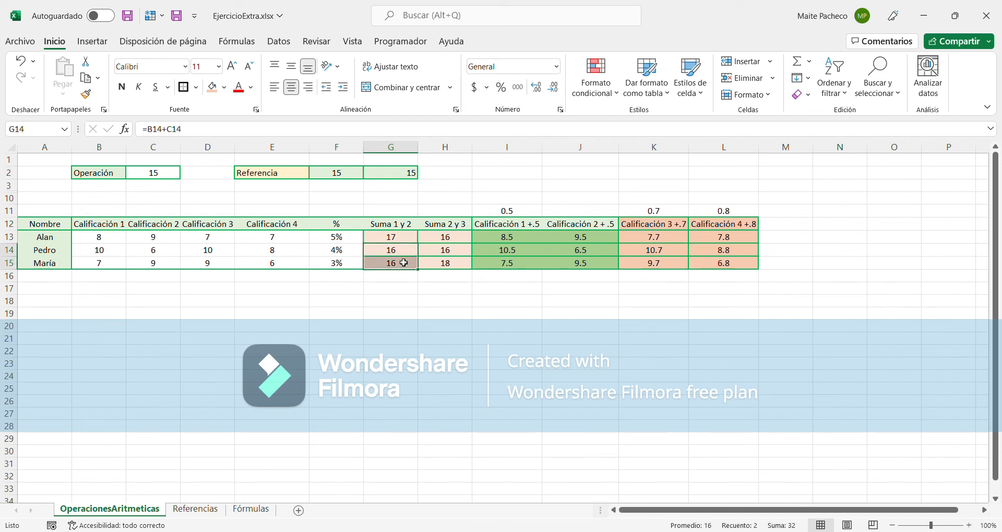
{"action": "key", "text": "Delete"}
{"action": "left_click", "coordinate": [413, 239]}
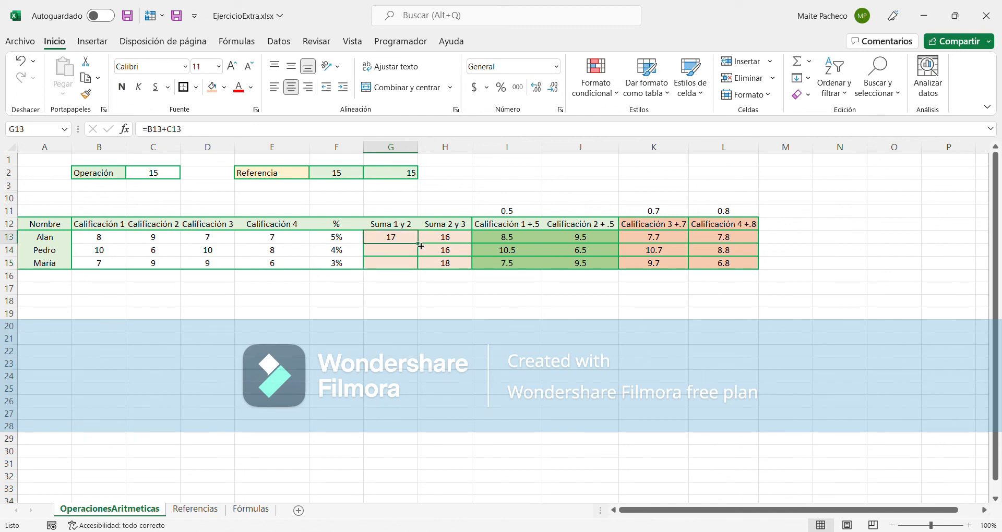
{"action": "left_click_drag", "start_coordinate": [421, 246], "coordinate": [419, 268]}
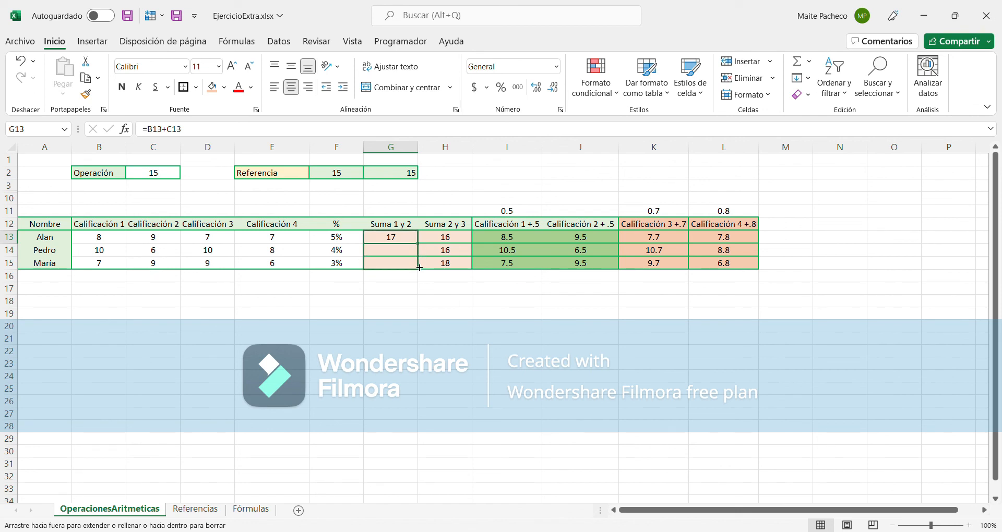
{"action": "left_click_drag", "start_coordinate": [419, 267], "coordinate": [417, 267]}
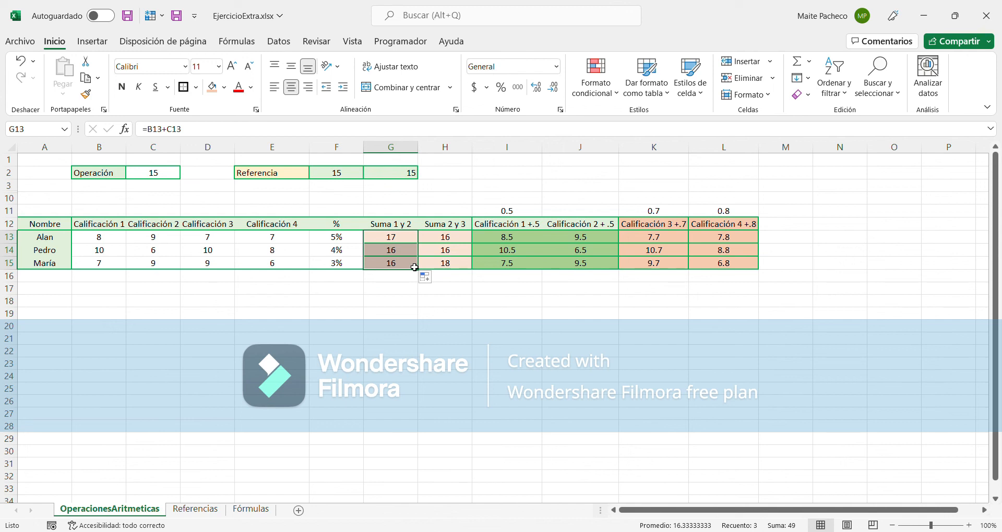
{"action": "double_click", "coordinate": [415, 266]}
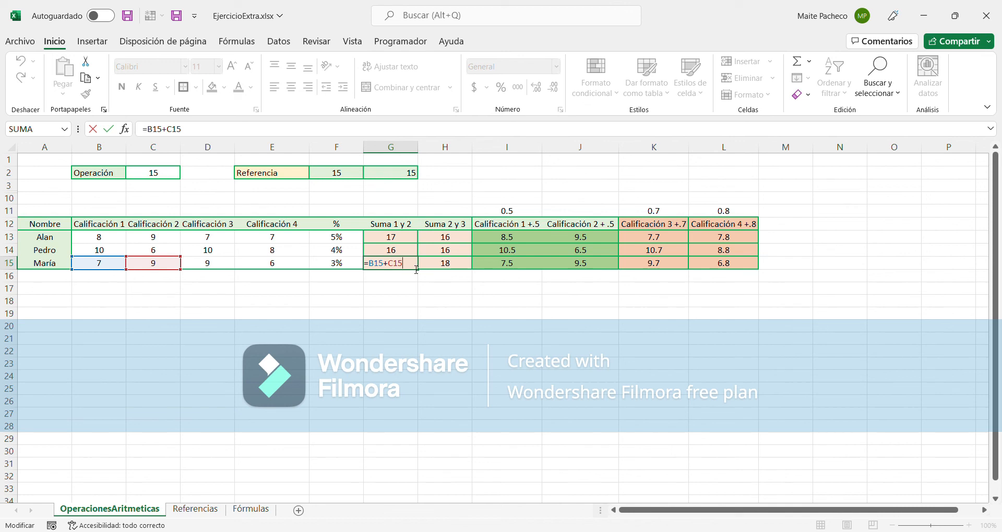
{"action": "key", "text": "Return"}
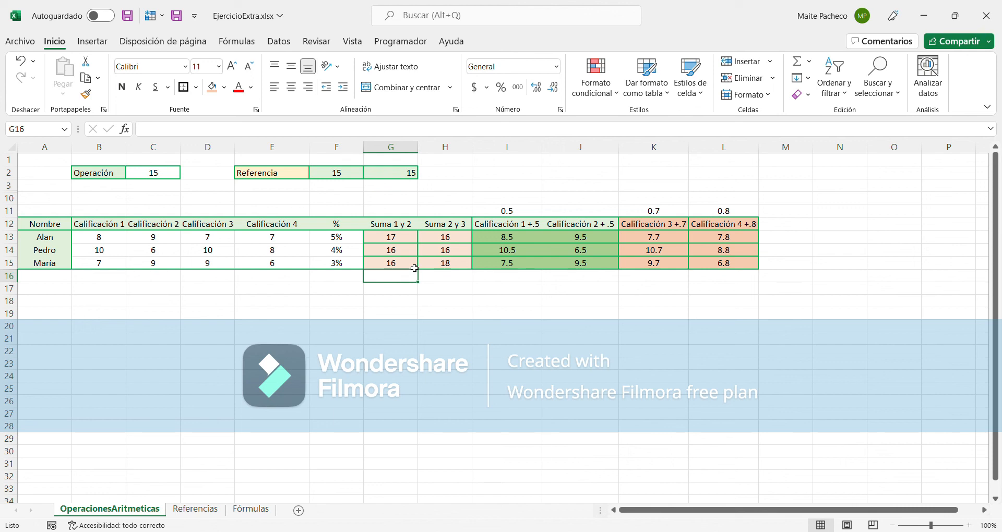
Clear G14:G15 once more and autofill the G13 formula down through María's row in the Suma 1 y 2 column.
{"action": "left_click", "coordinate": [413, 237]}
{"action": "left_click_drag", "start_coordinate": [412, 256], "coordinate": [412, 268]}
{"action": "key", "text": "Delete"}
{"action": "left_click", "coordinate": [408, 239]}
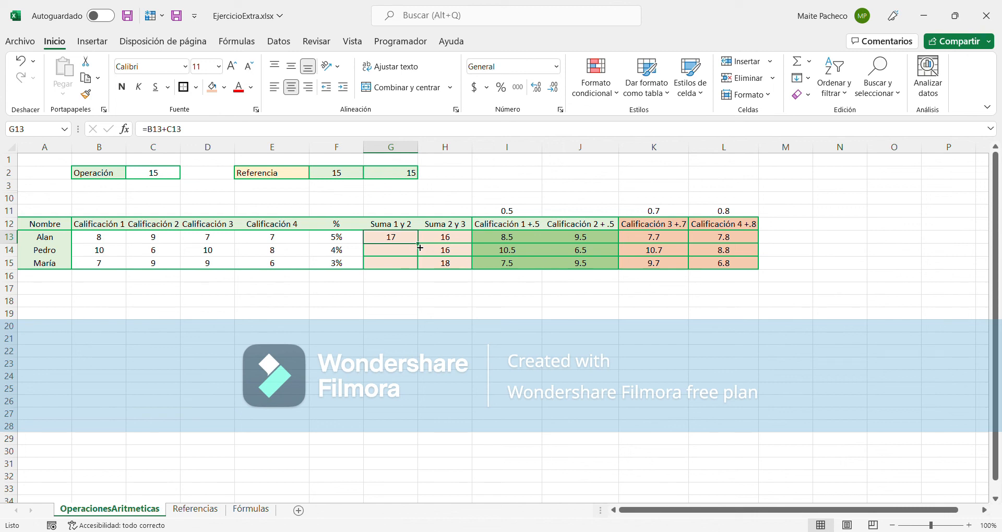
{"action": "left_click_drag", "start_coordinate": [421, 247], "coordinate": [420, 265]}
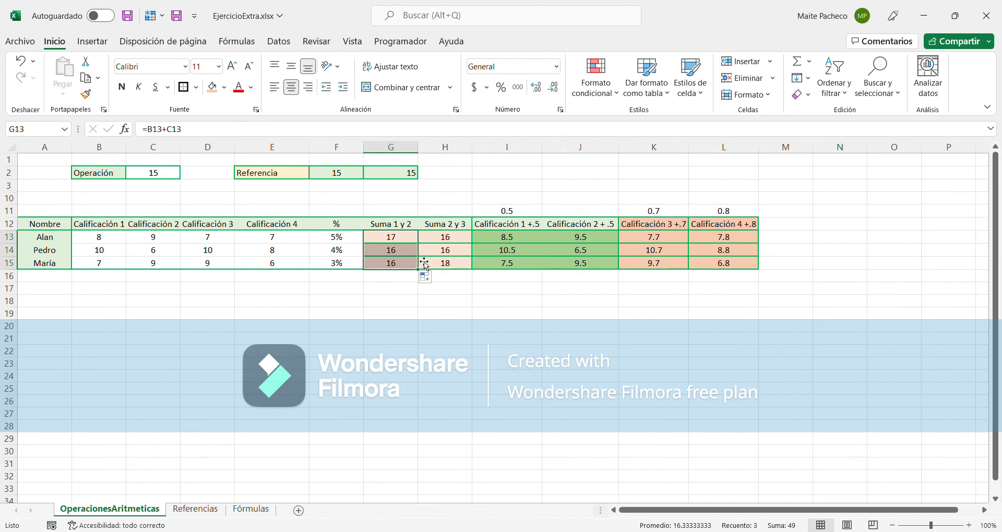
{"action": "left_click", "coordinate": [401, 239]}
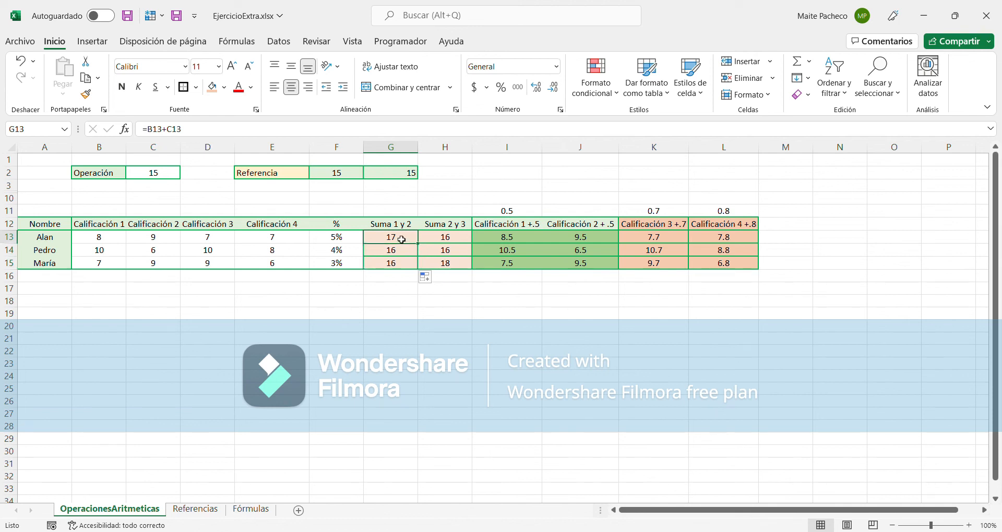